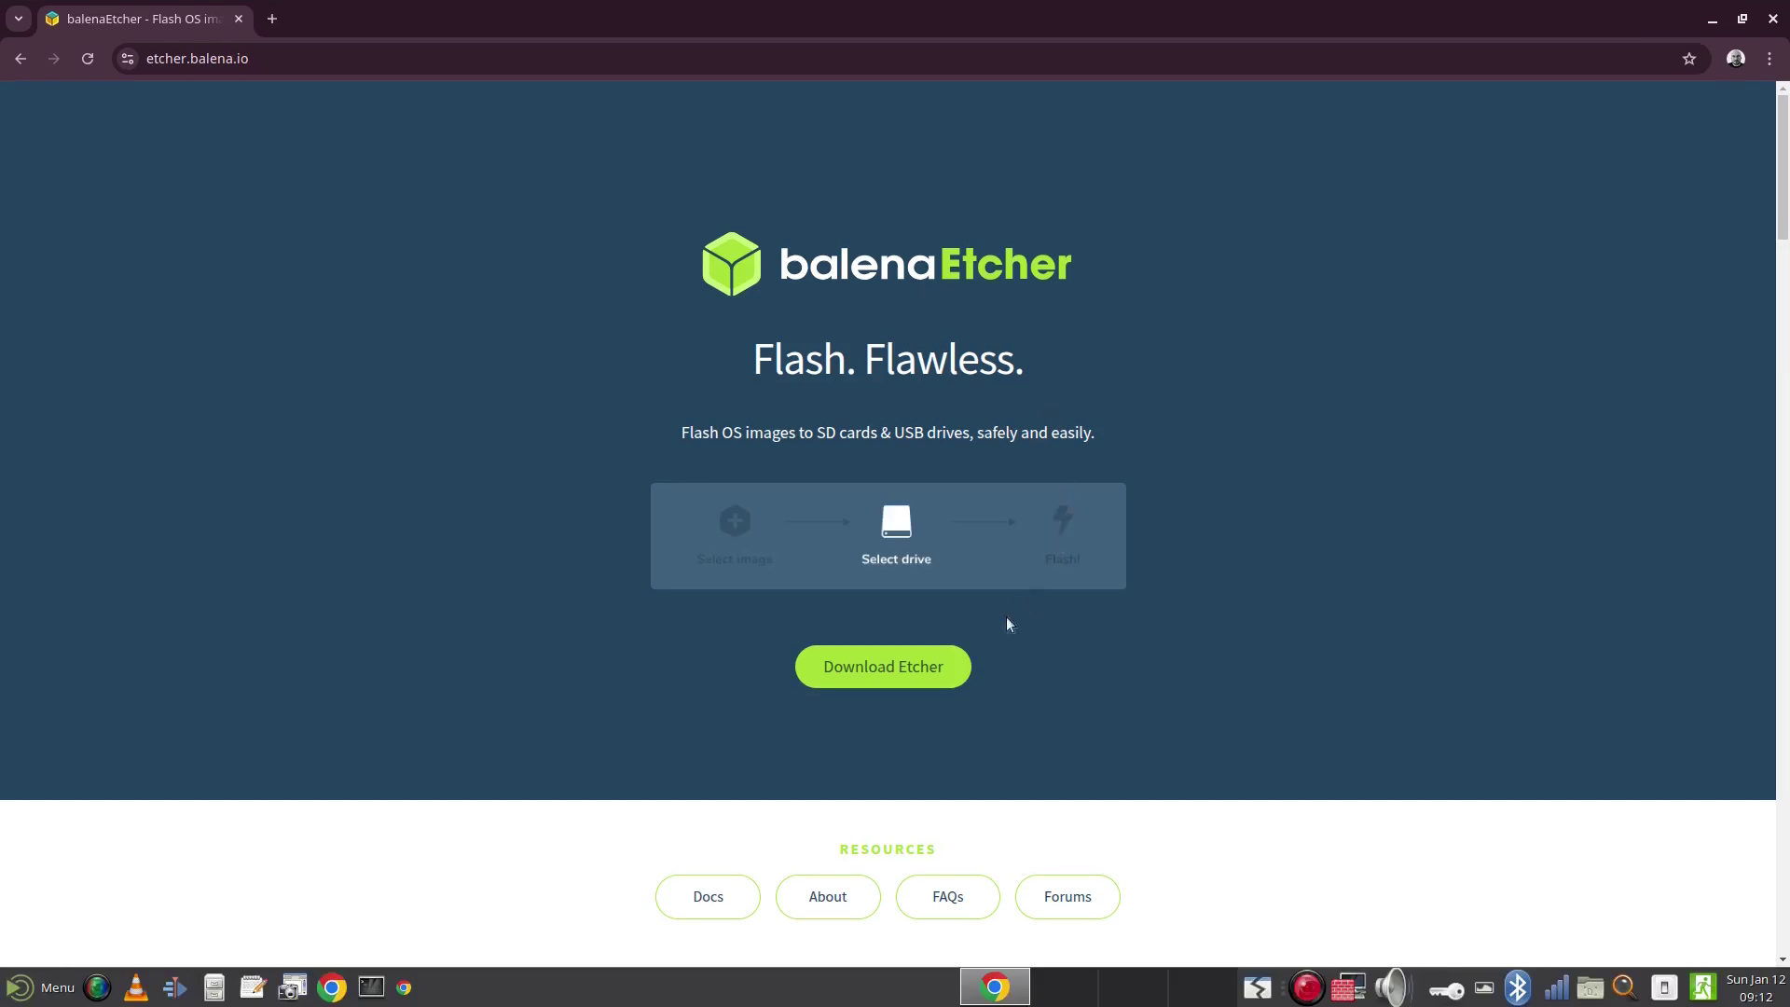
Save the Etcher Linux x64 zip to Downloads, then grab the Zorin OS 17.2 Core and Ubuntu 24.10 ISOs.
left_click(890, 667)
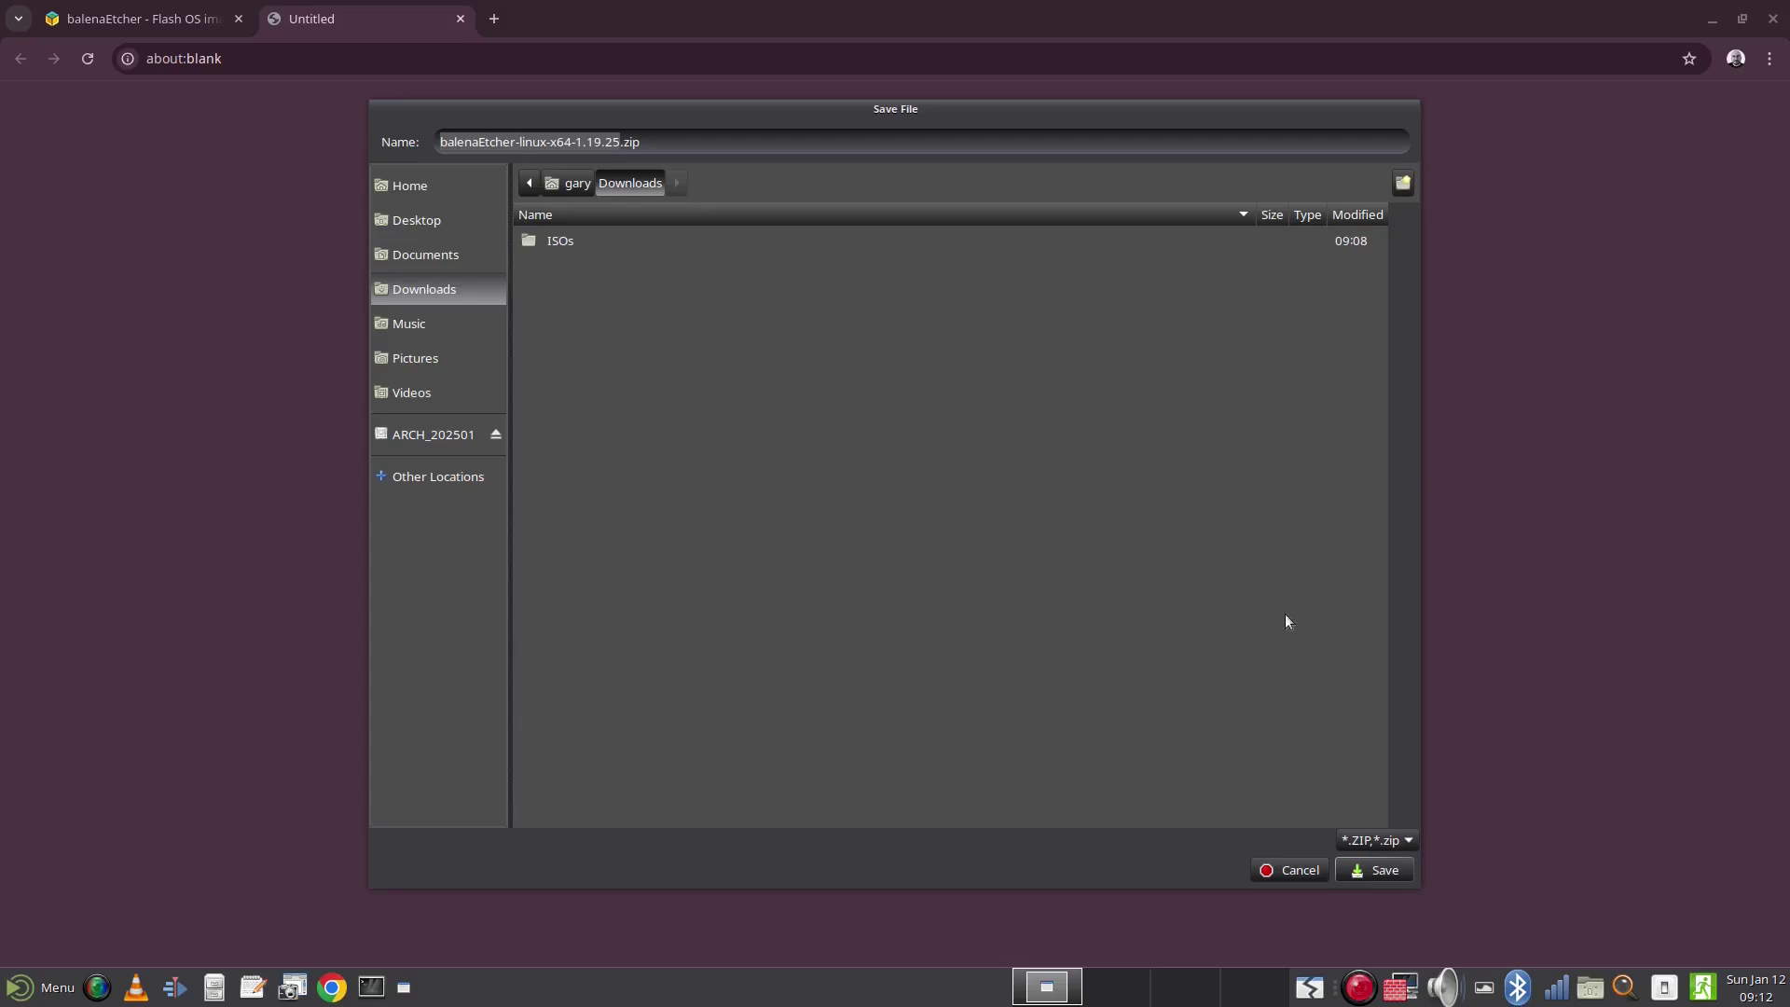
left_click(1374, 872)
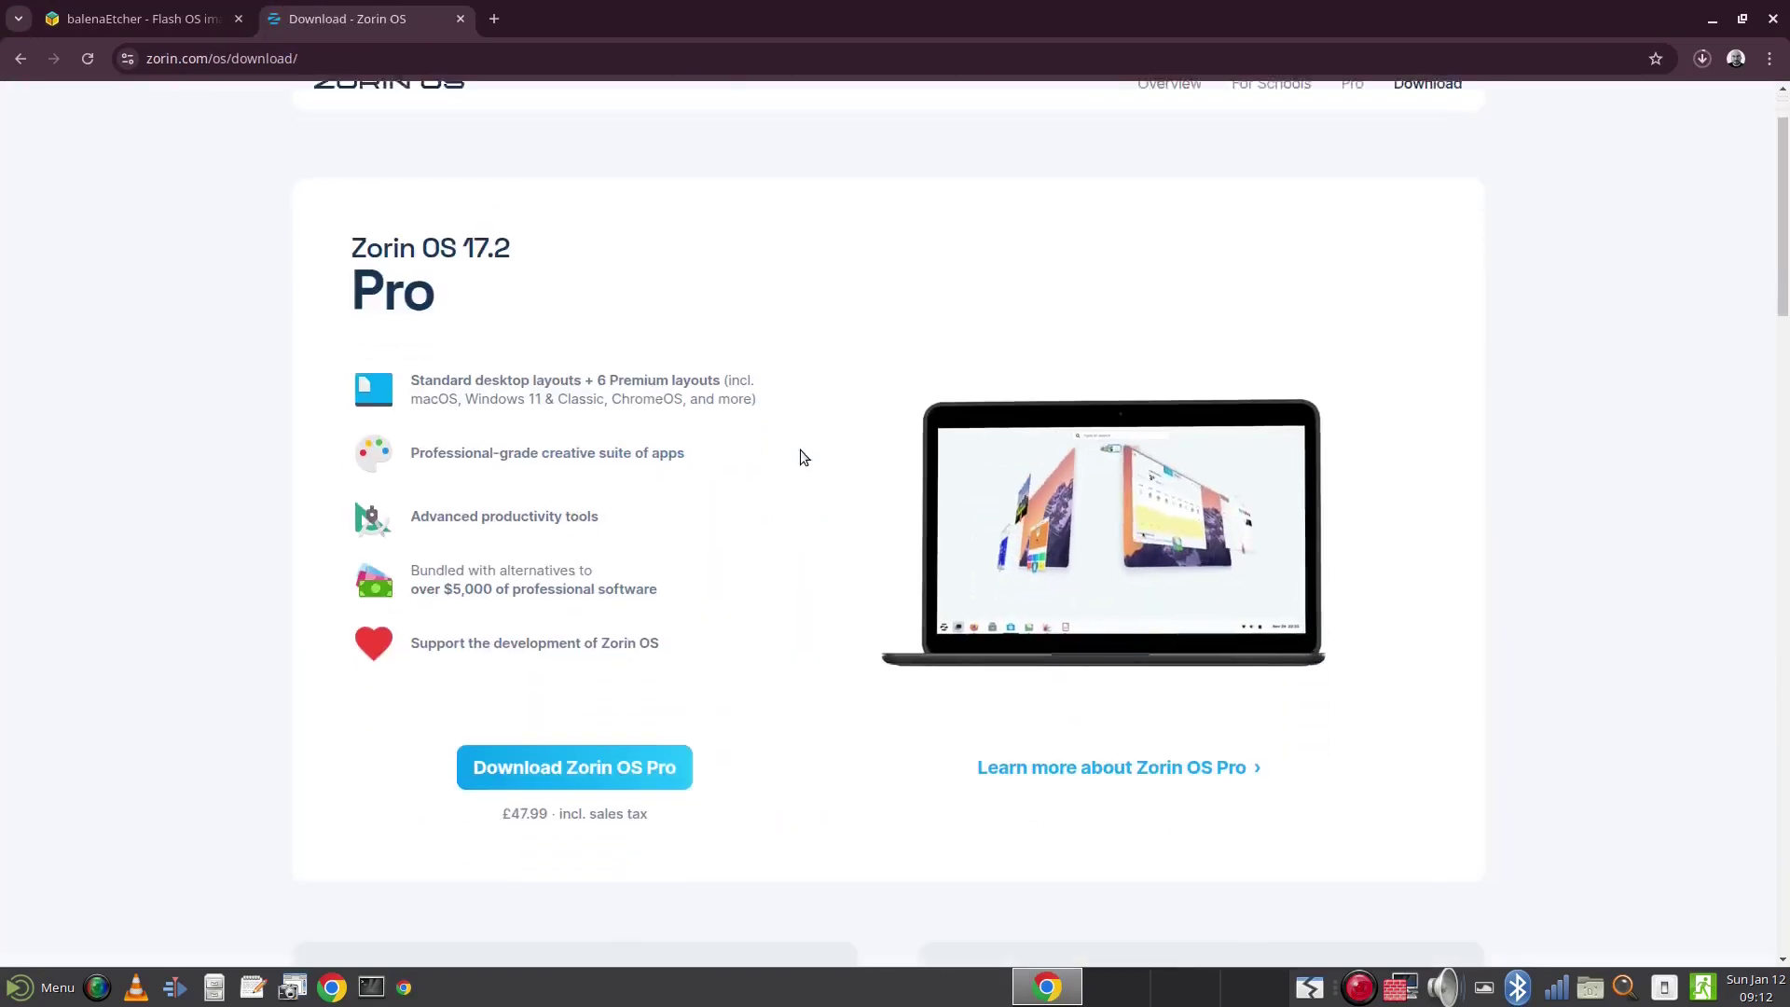
scroll(800, 456, "down", 6)
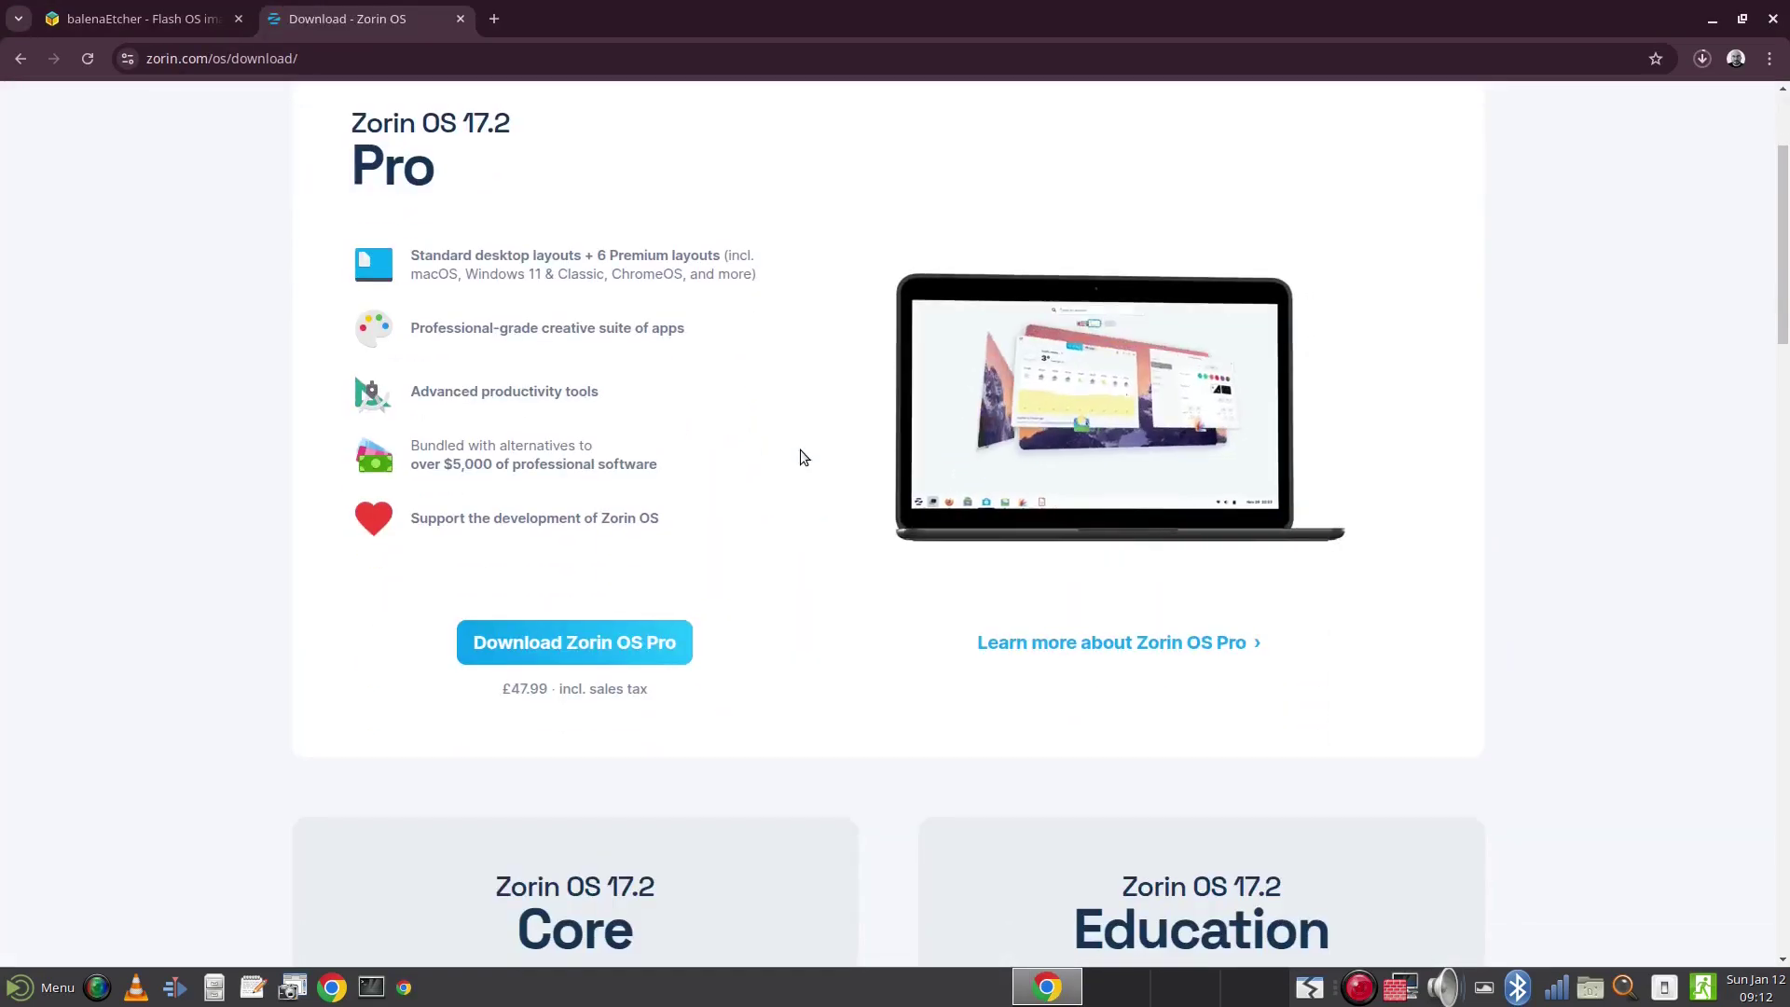
scroll(803, 457, "down", 2)
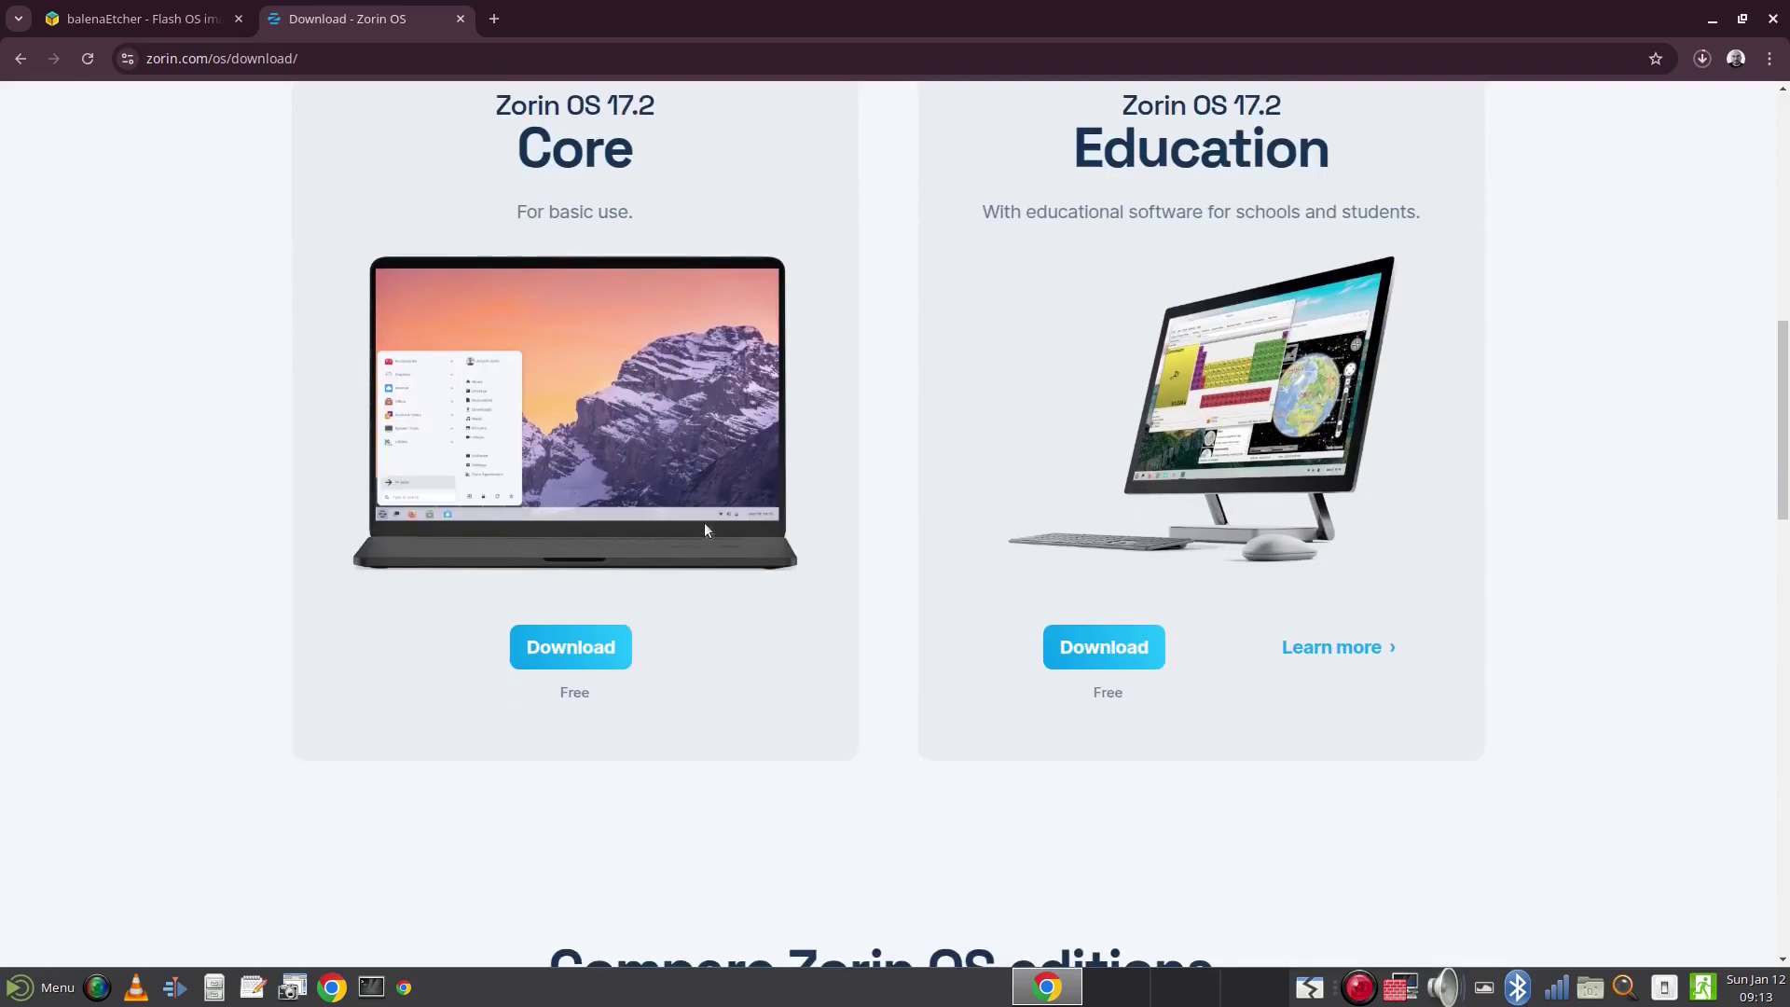
left_click(574, 653)
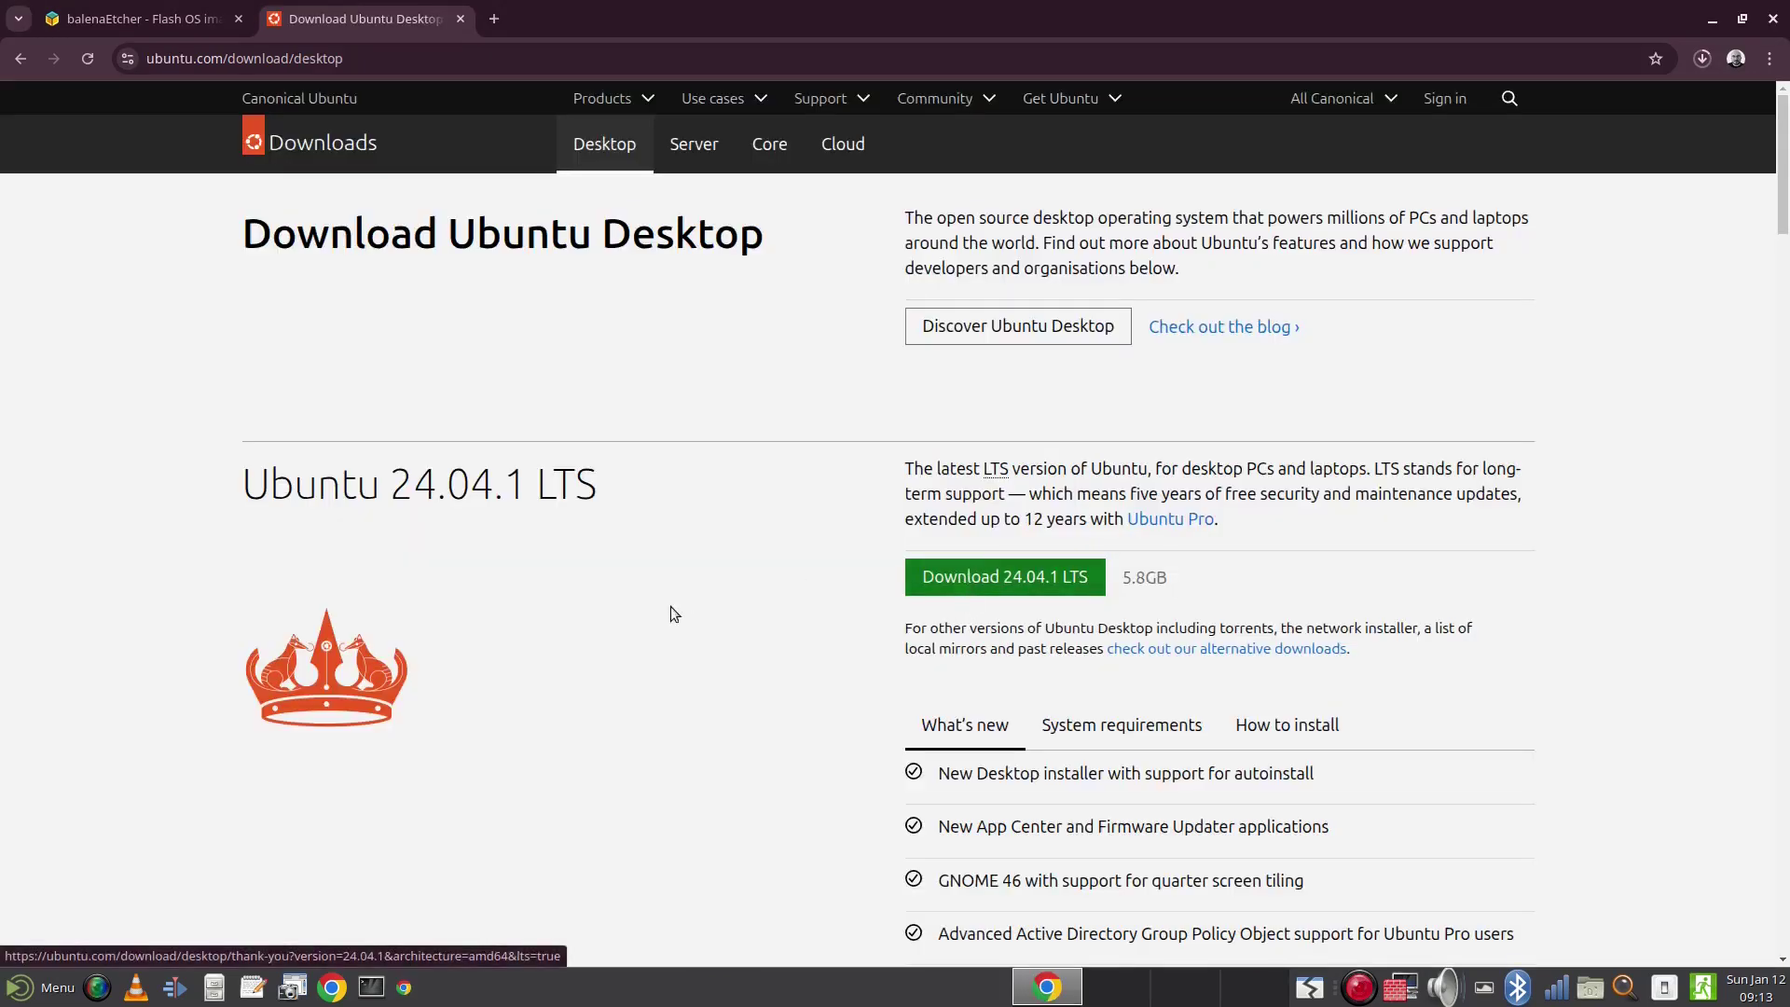
scroll(629, 536, "down", 10)
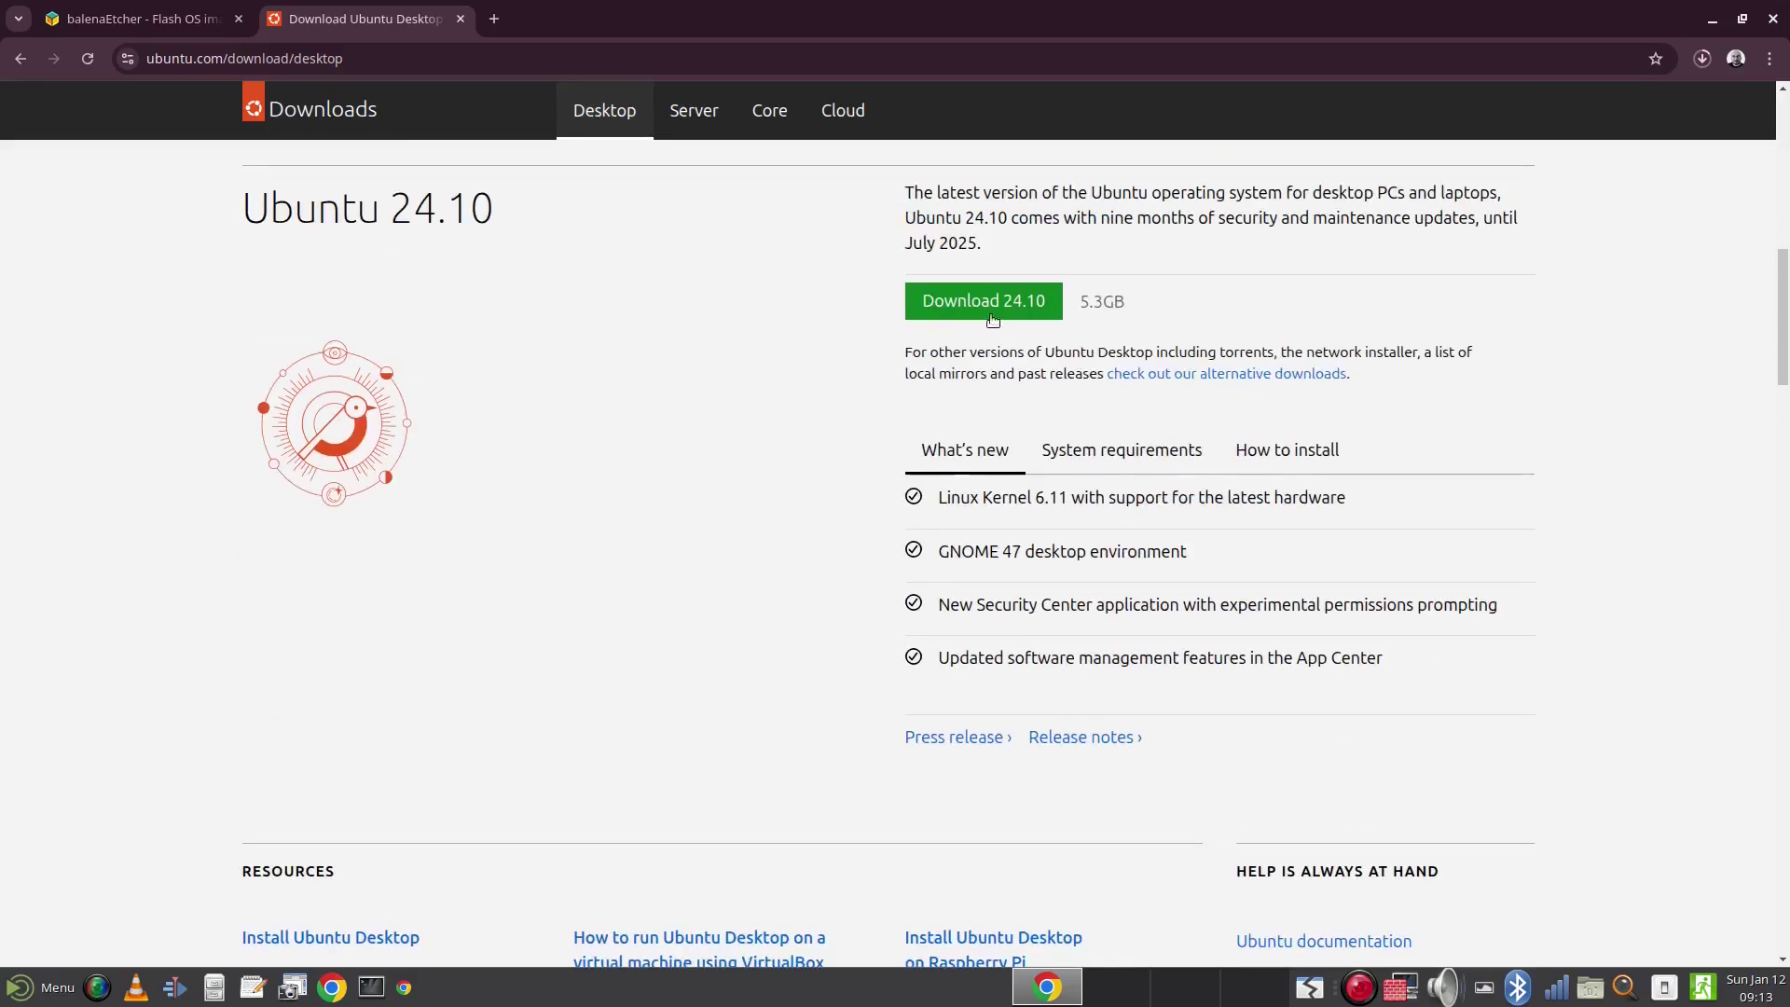
left_click(985, 301)
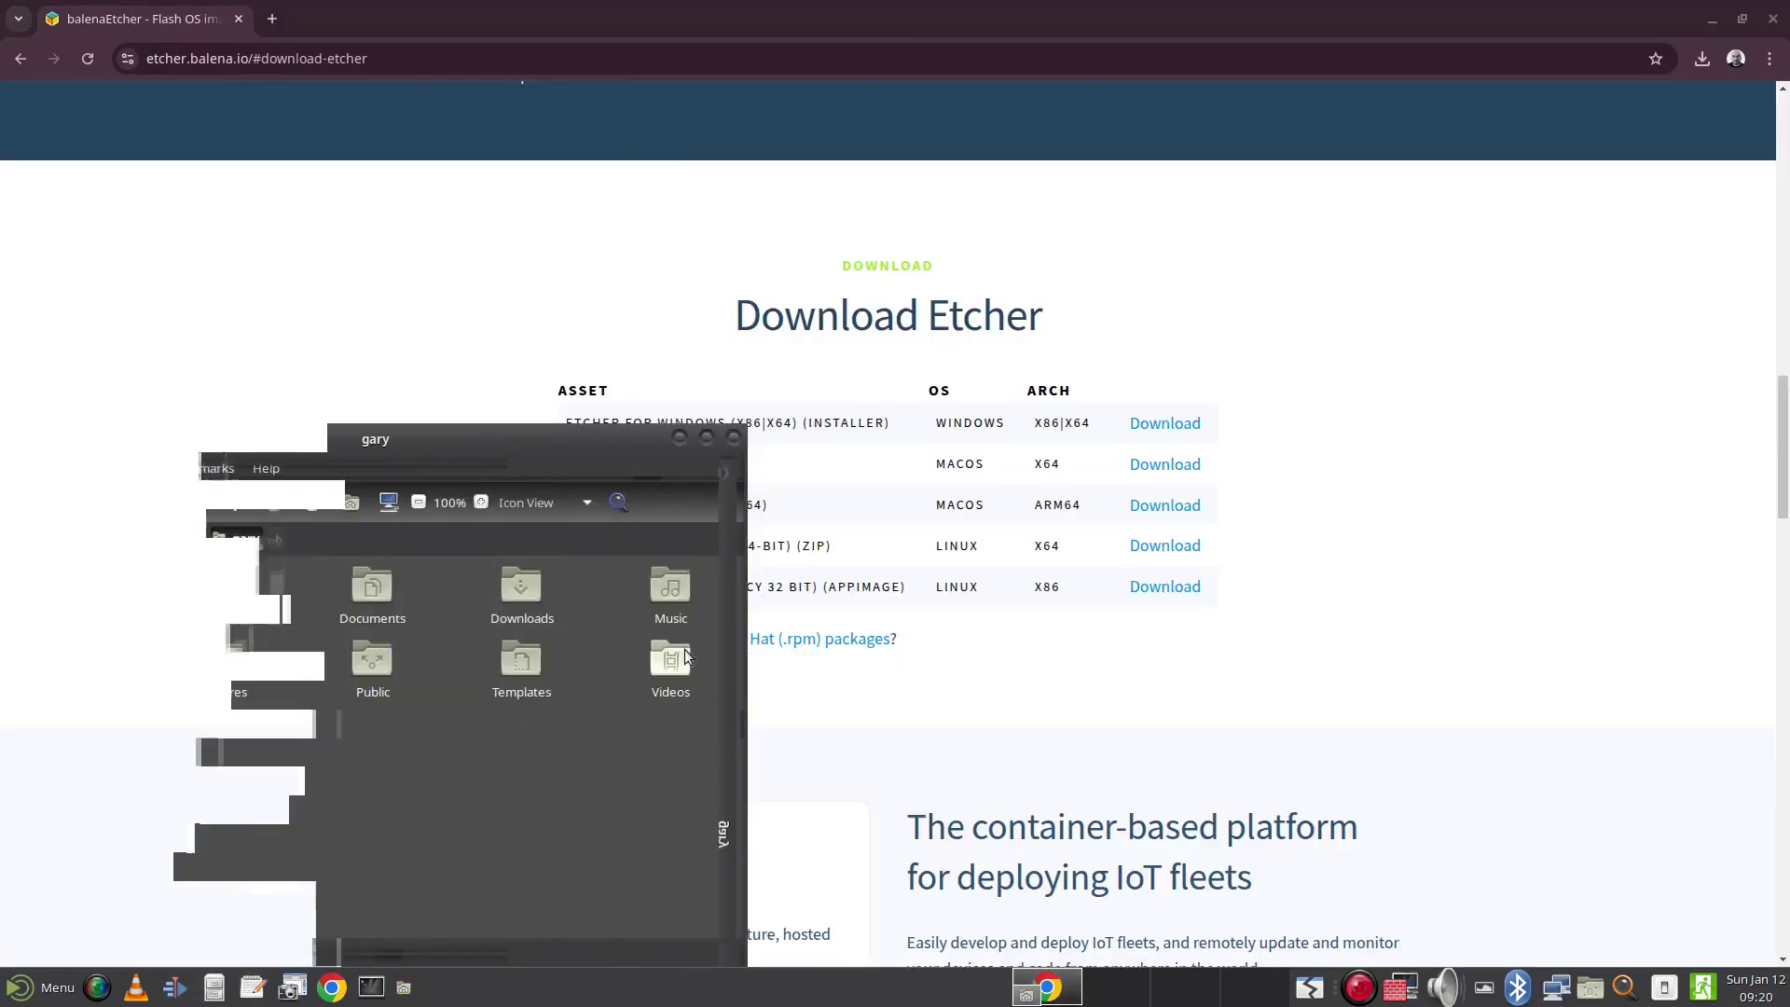
Extract the balenaEtcher-linux-x64 folder from the zip into Downloads/ISOs, dismissing the extraction error.
left_click_drag(571, 453, 1200, 243)
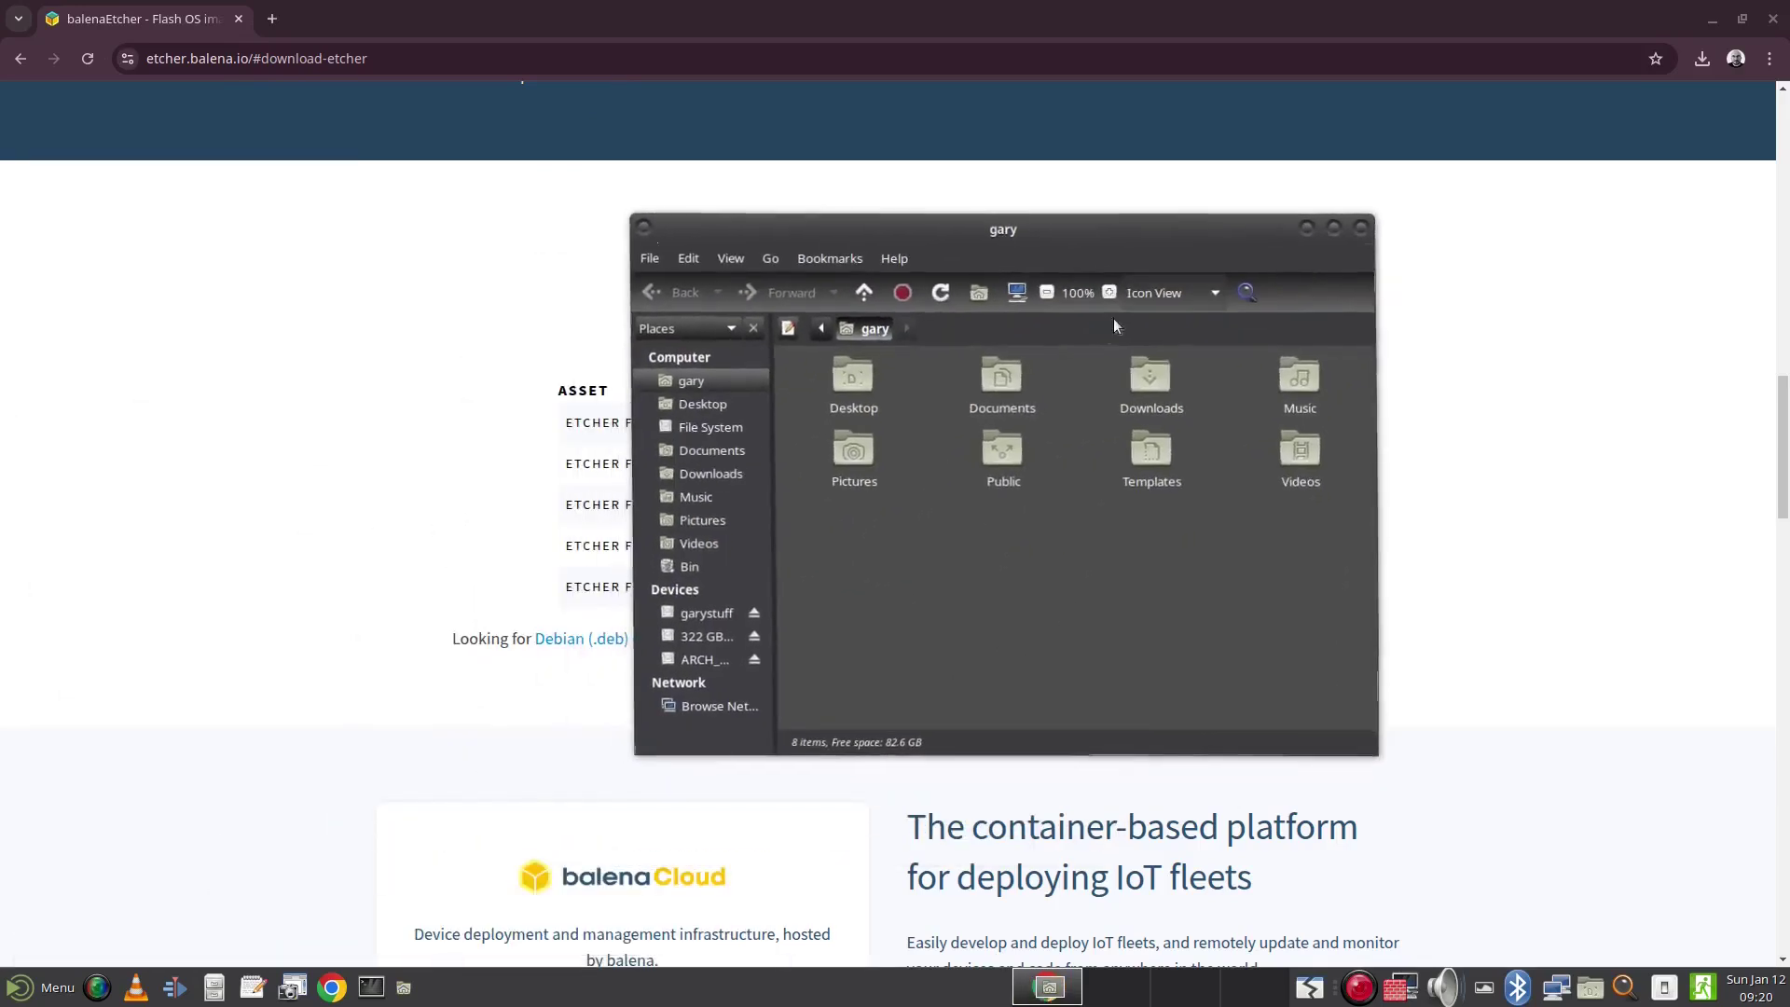
double_click(1152, 382)
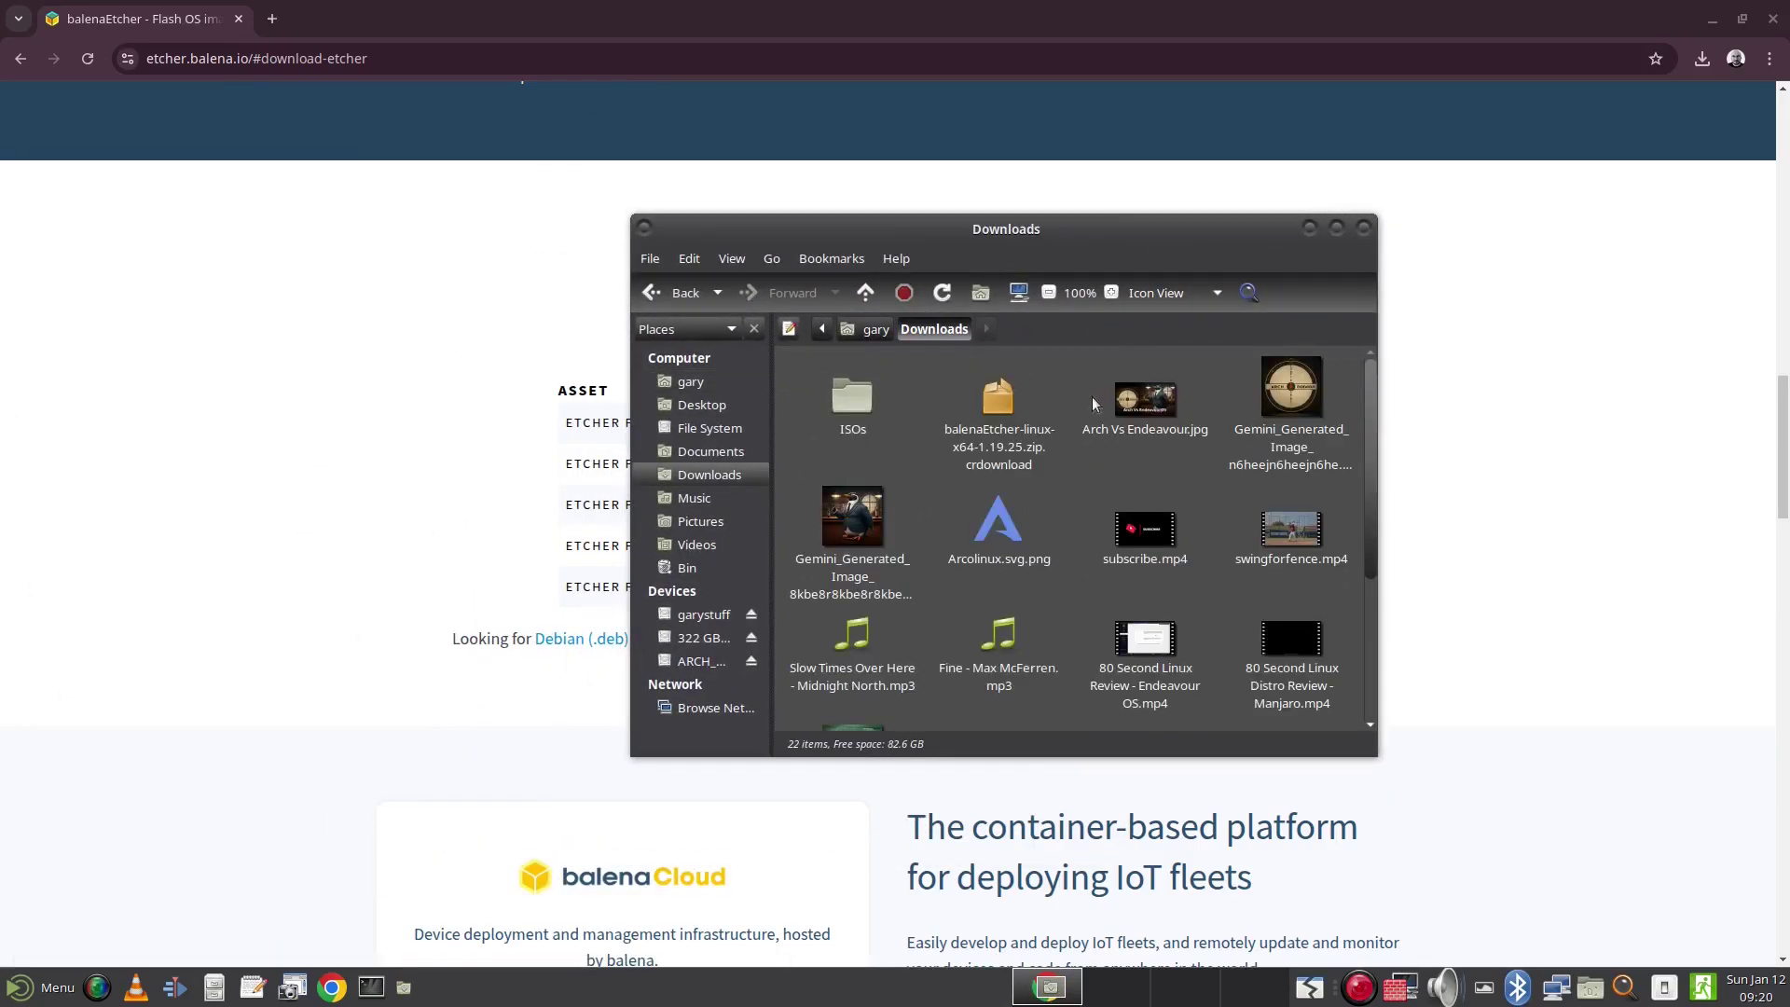
double_click(852, 400)
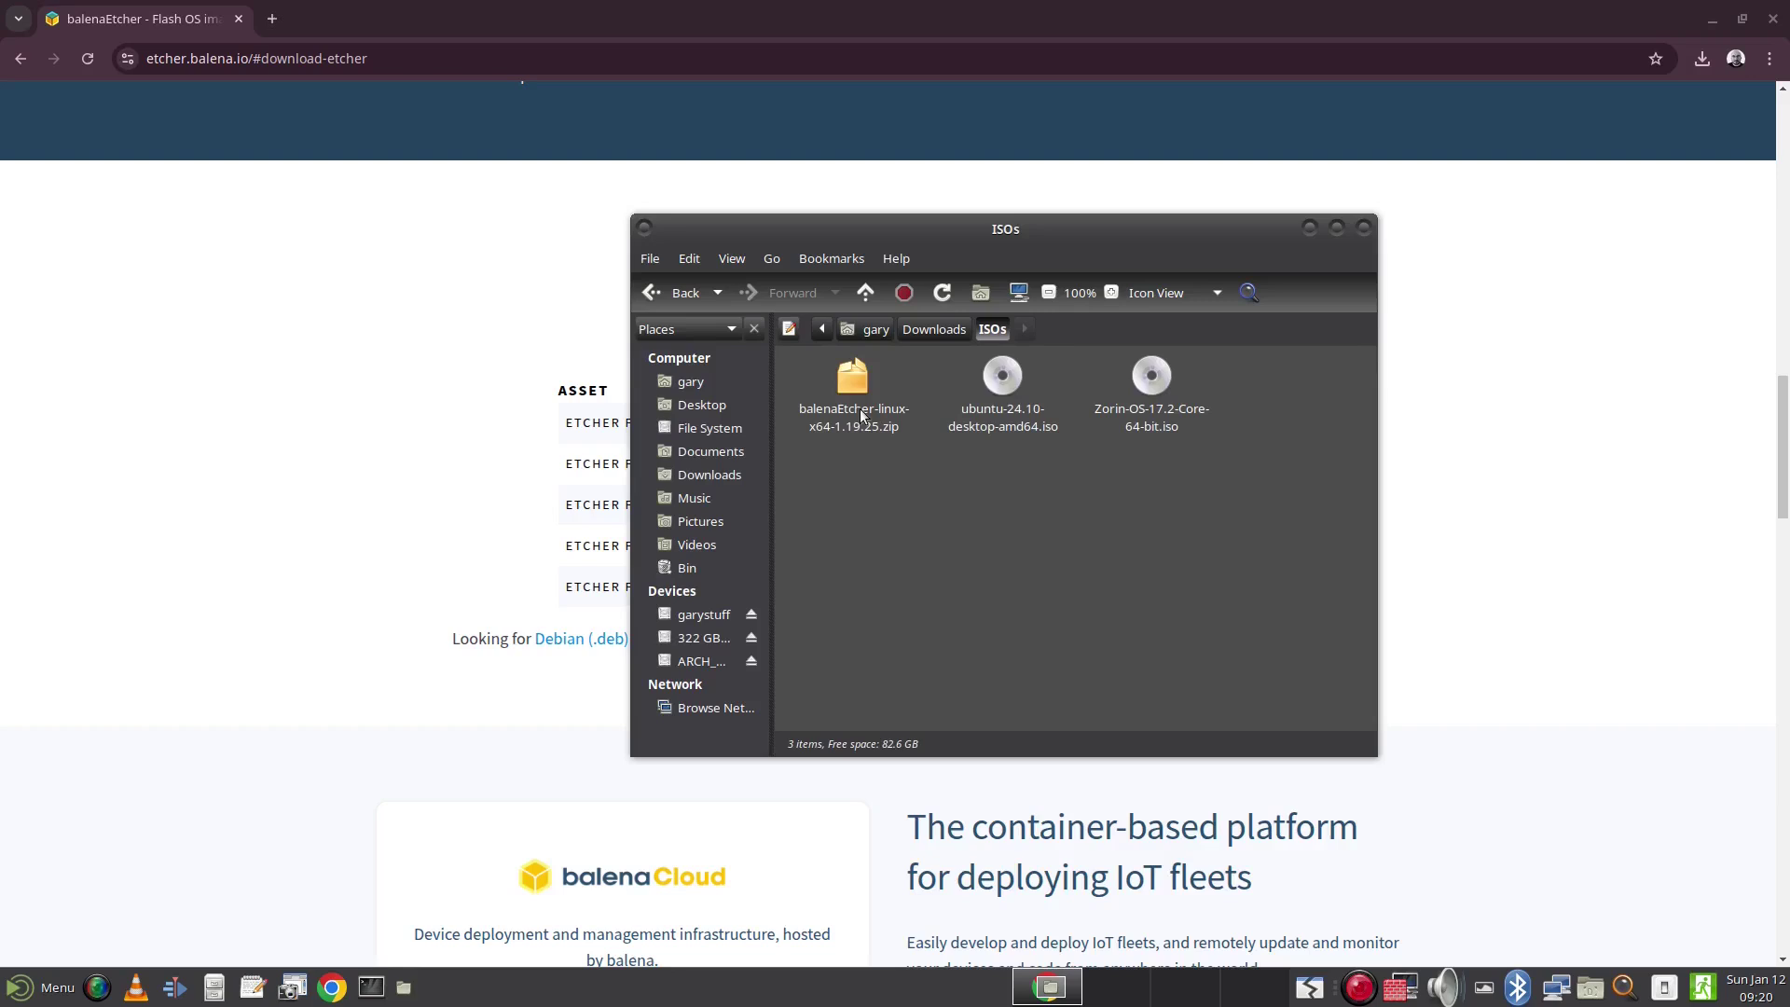
double_click(861, 416)
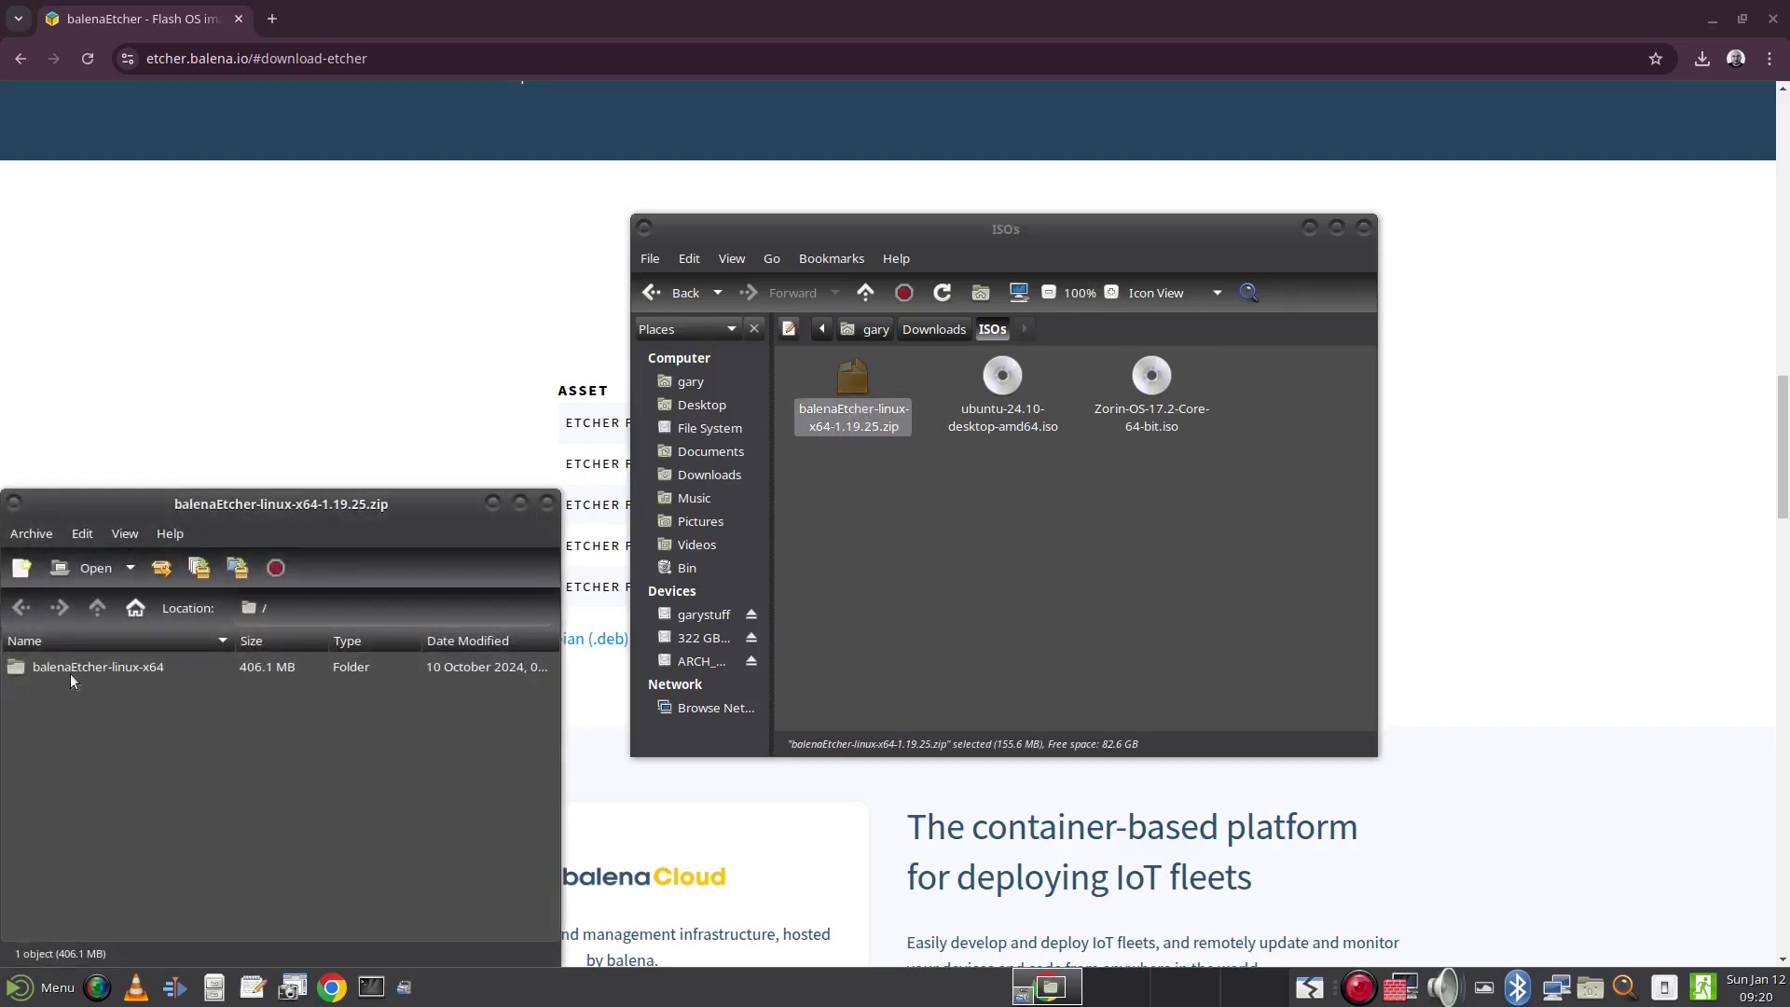
left_click_drag(77, 668, 904, 490)
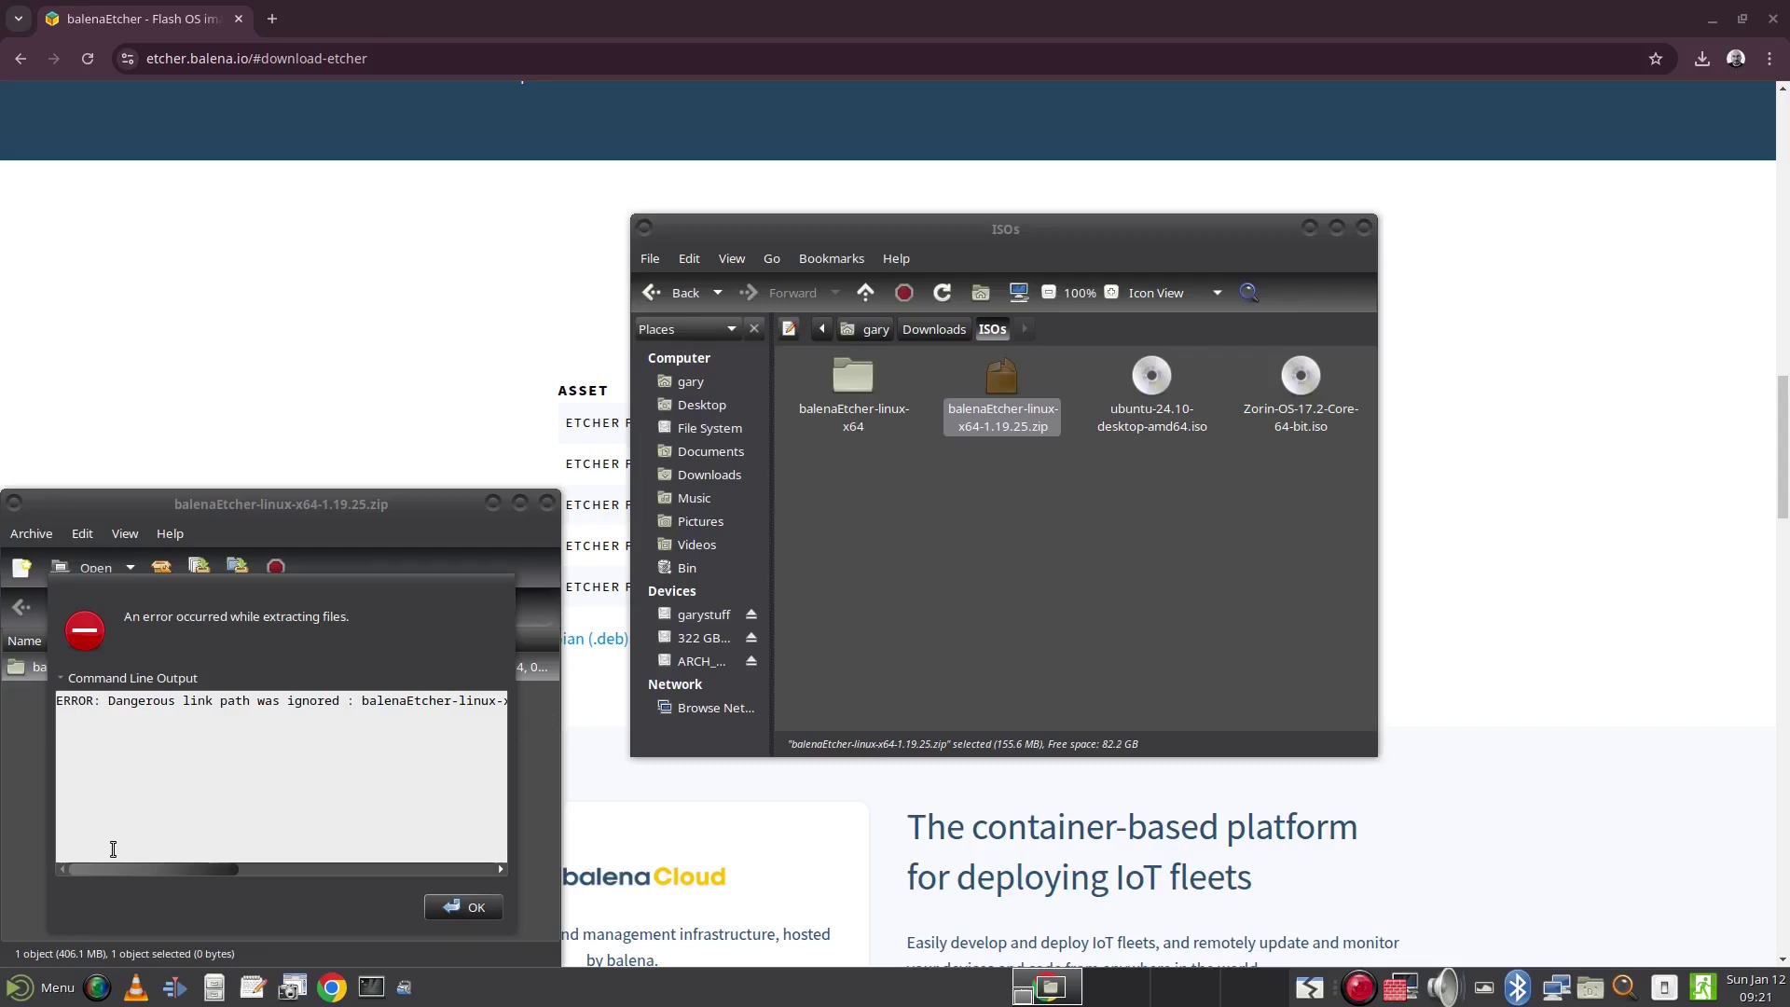
left_click_drag(160, 877, 547, 887)
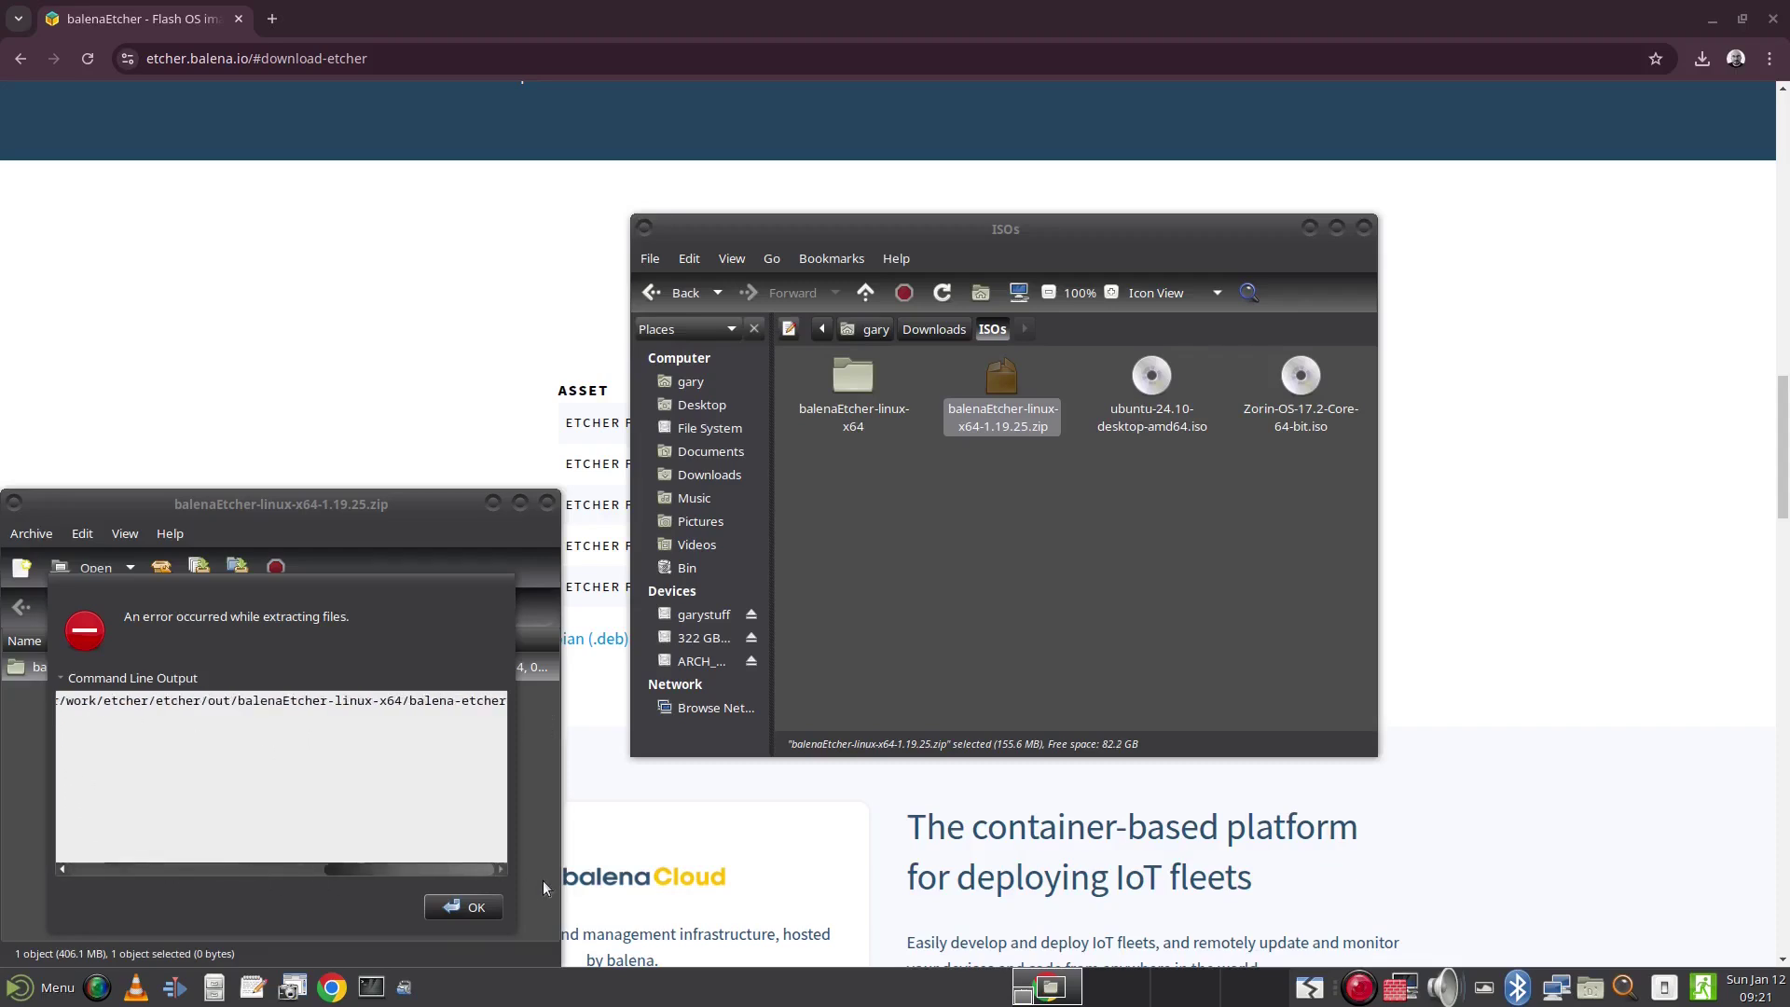
left_click(471, 910)
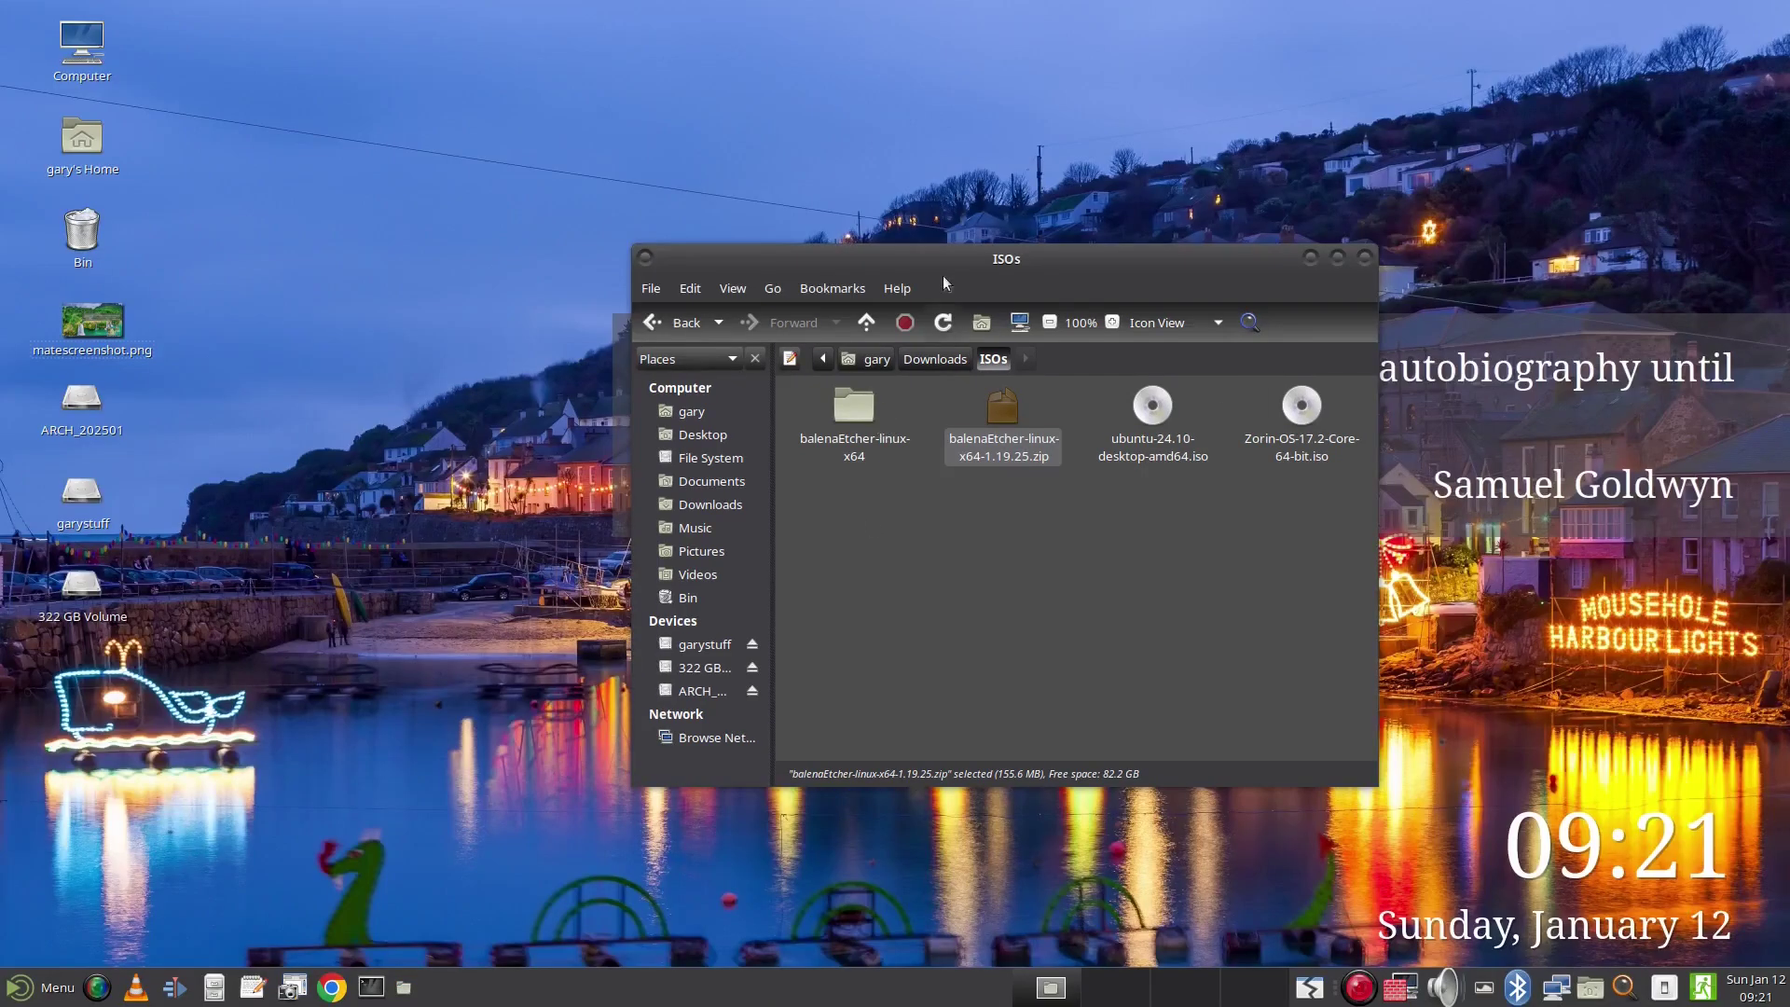
Open the extracted folder in List View and select the balena-etcher executable.
left_click_drag(942, 276, 846, 247)
double_click(767, 391)
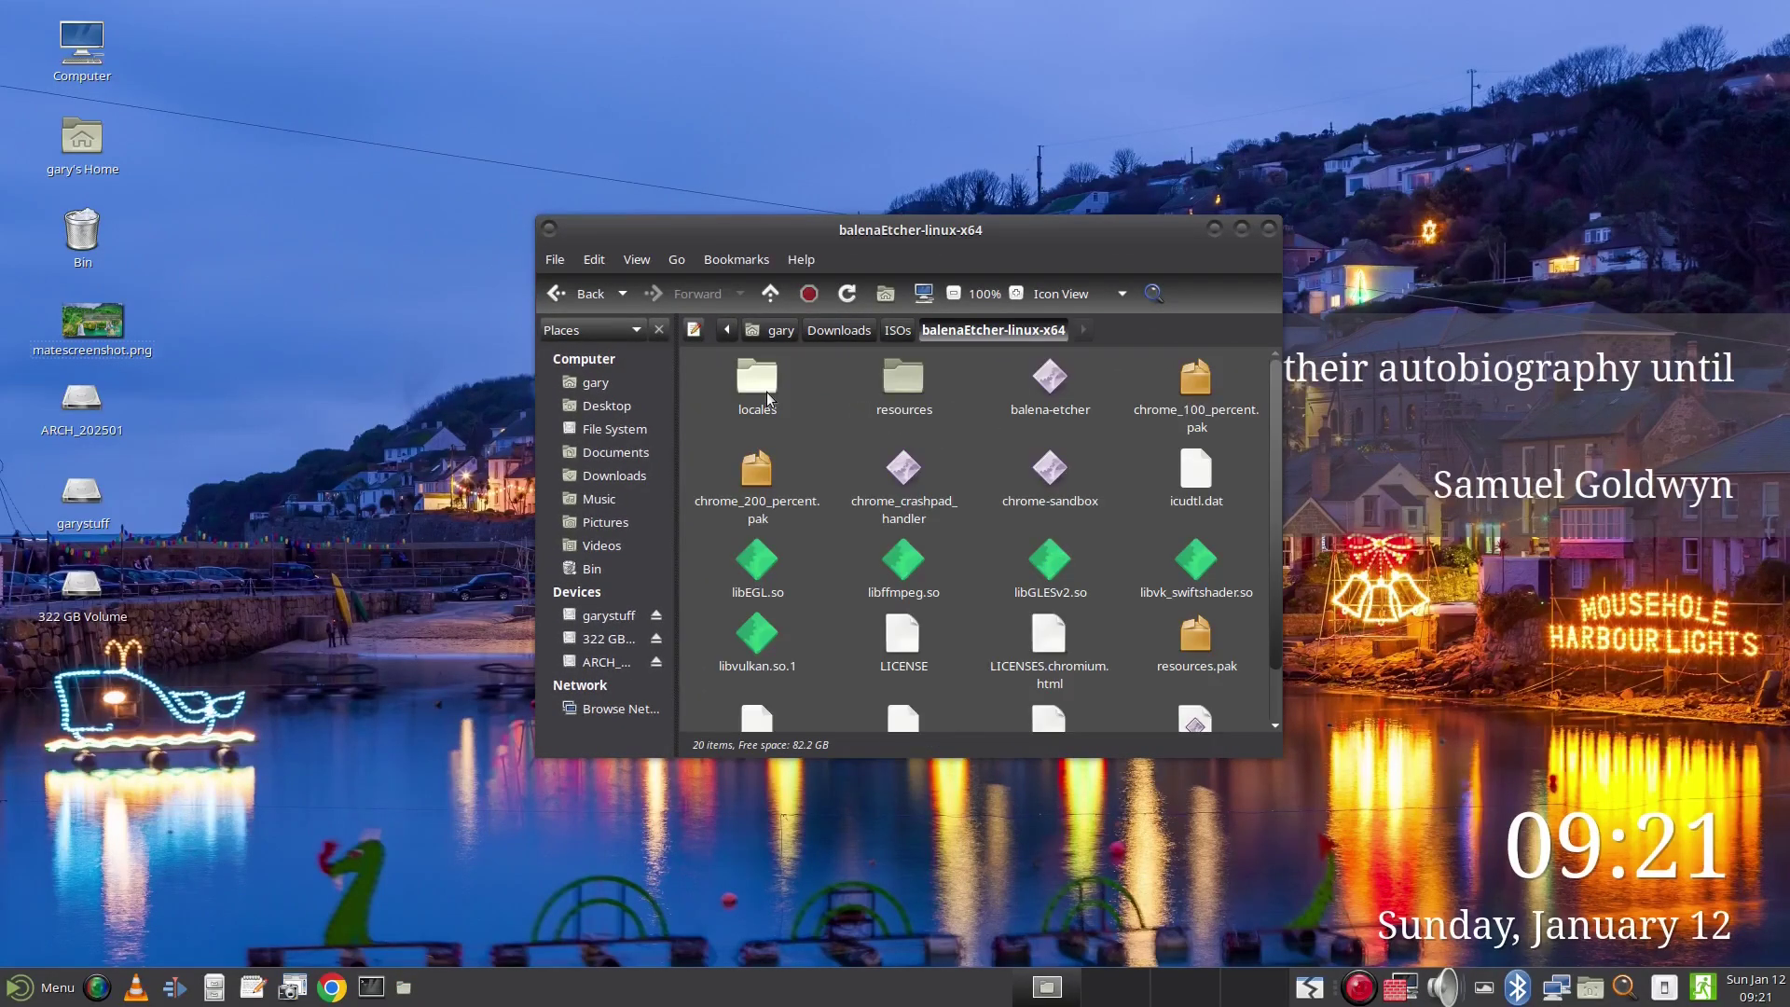
key("ctrl+2")
left_click(733, 443)
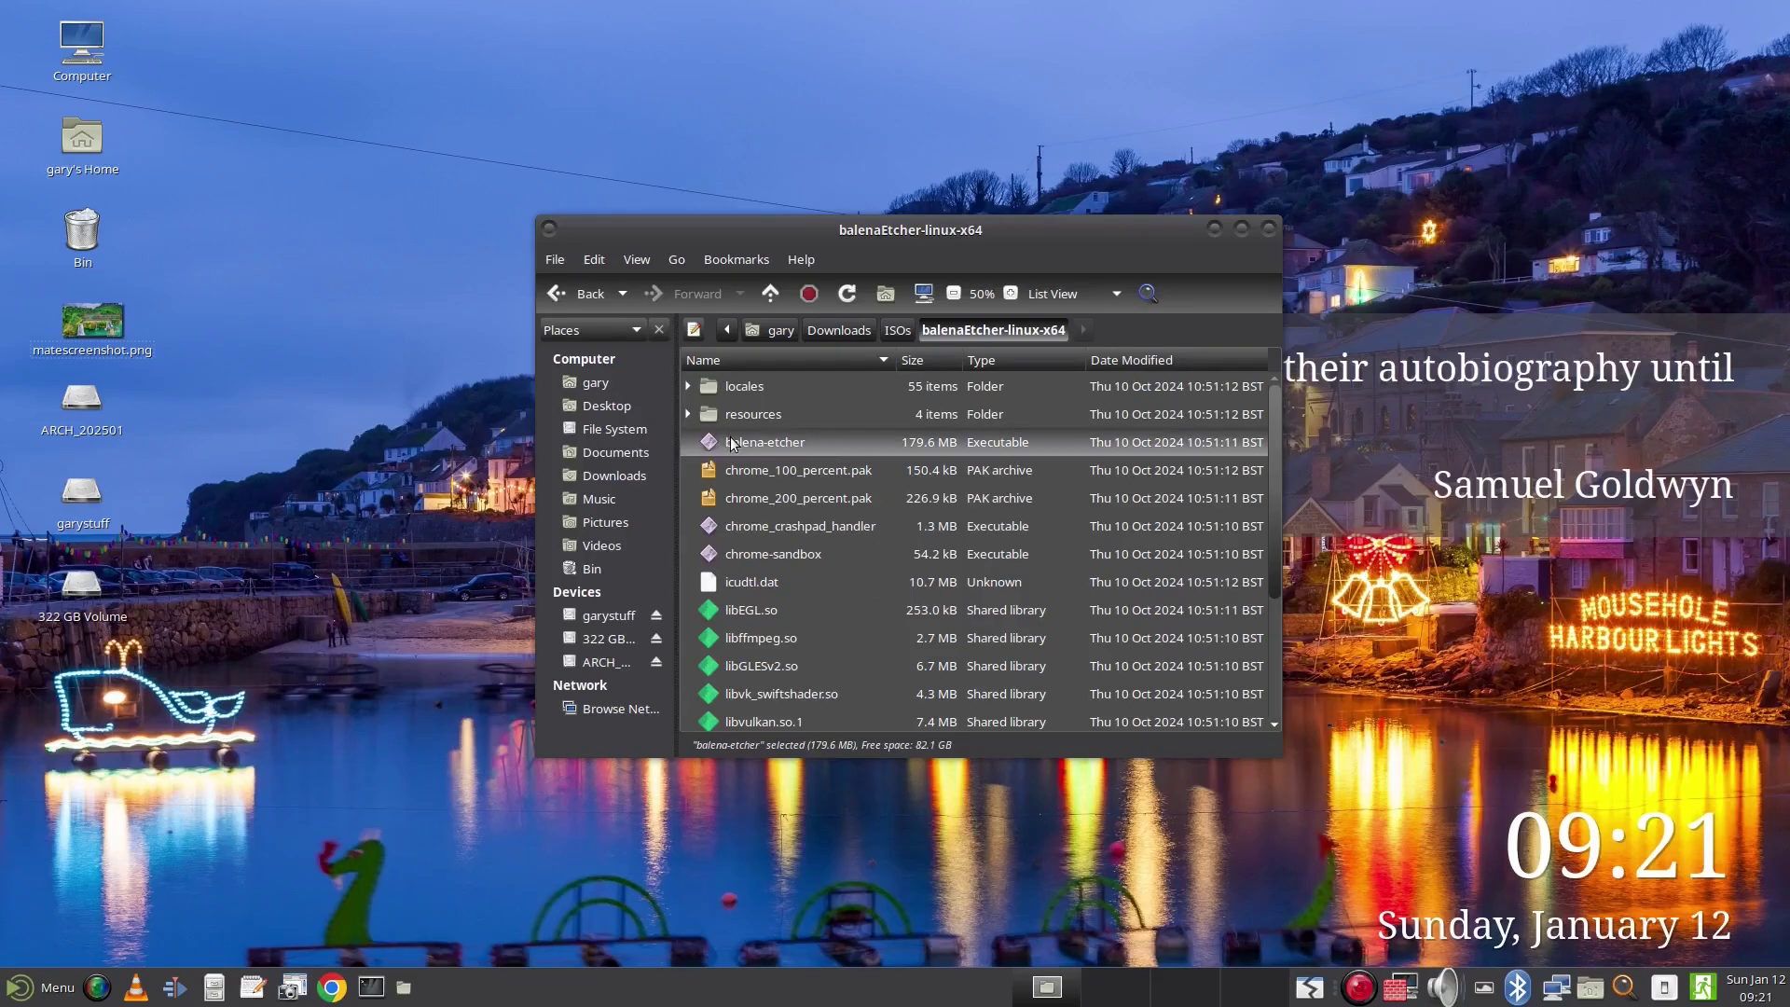
Launch balenaEtcher and load Zorin-OS-17.2-Core-64-bit.iso from the ISOs folder as the image.
double_click(732, 443)
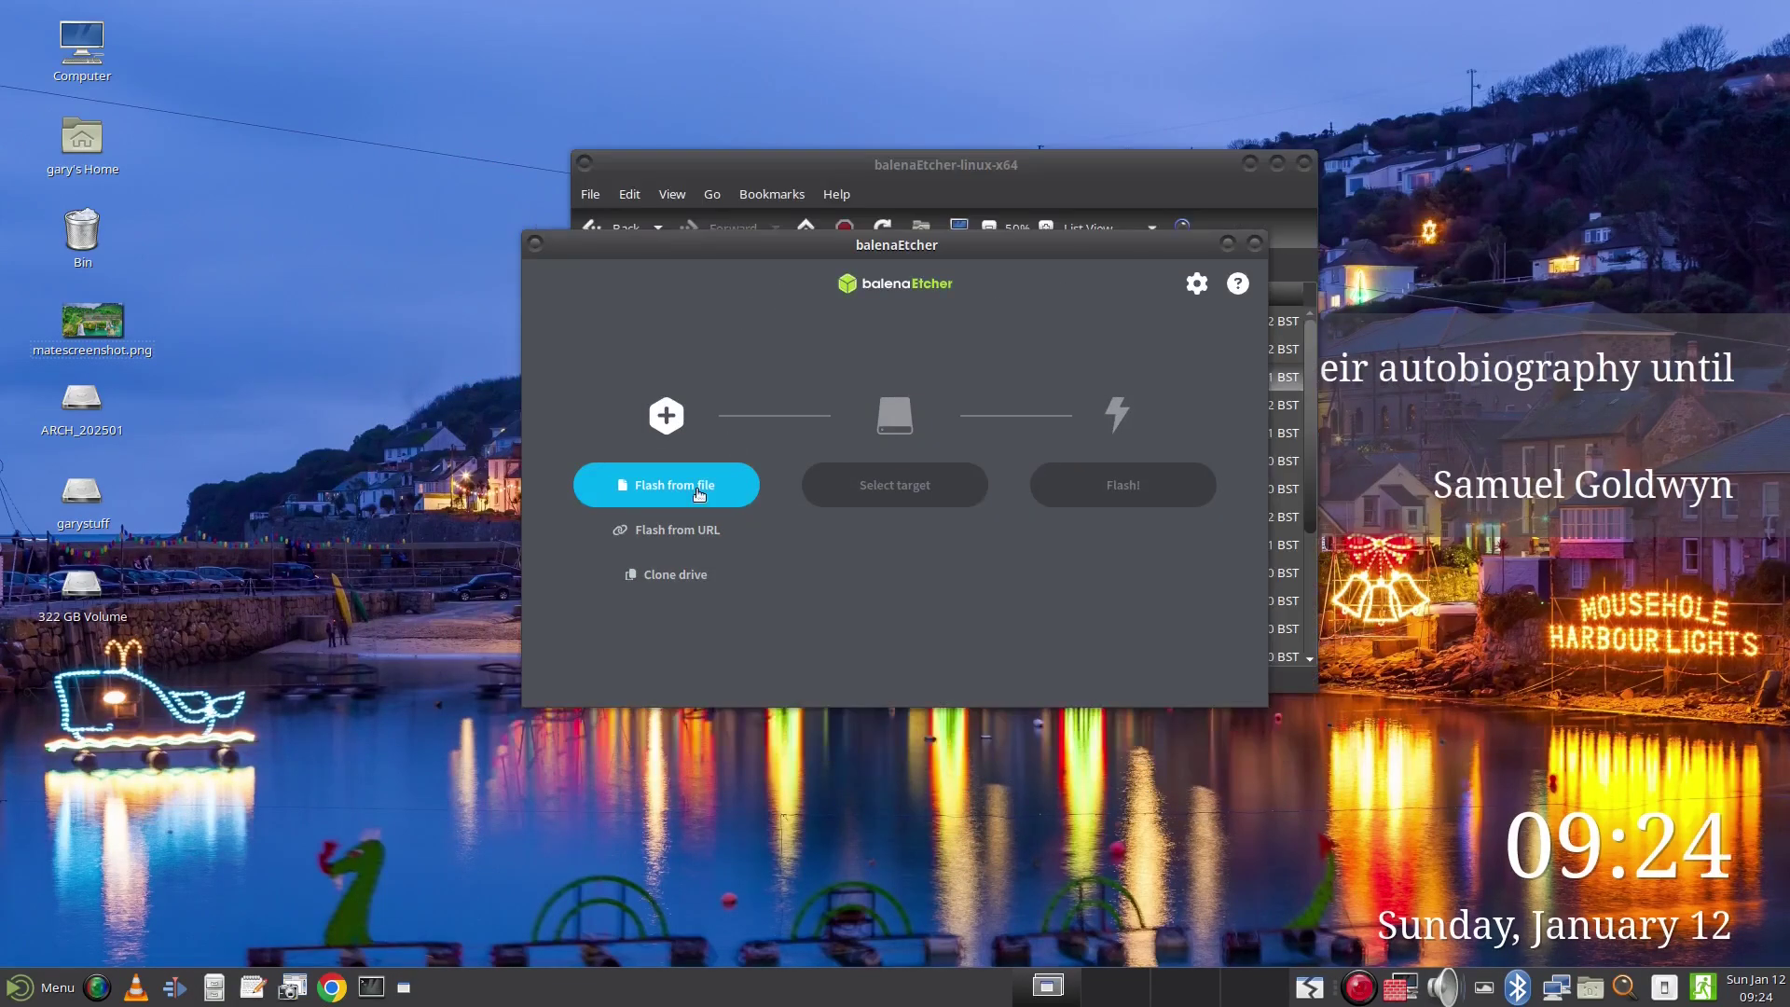
left_click(698, 493)
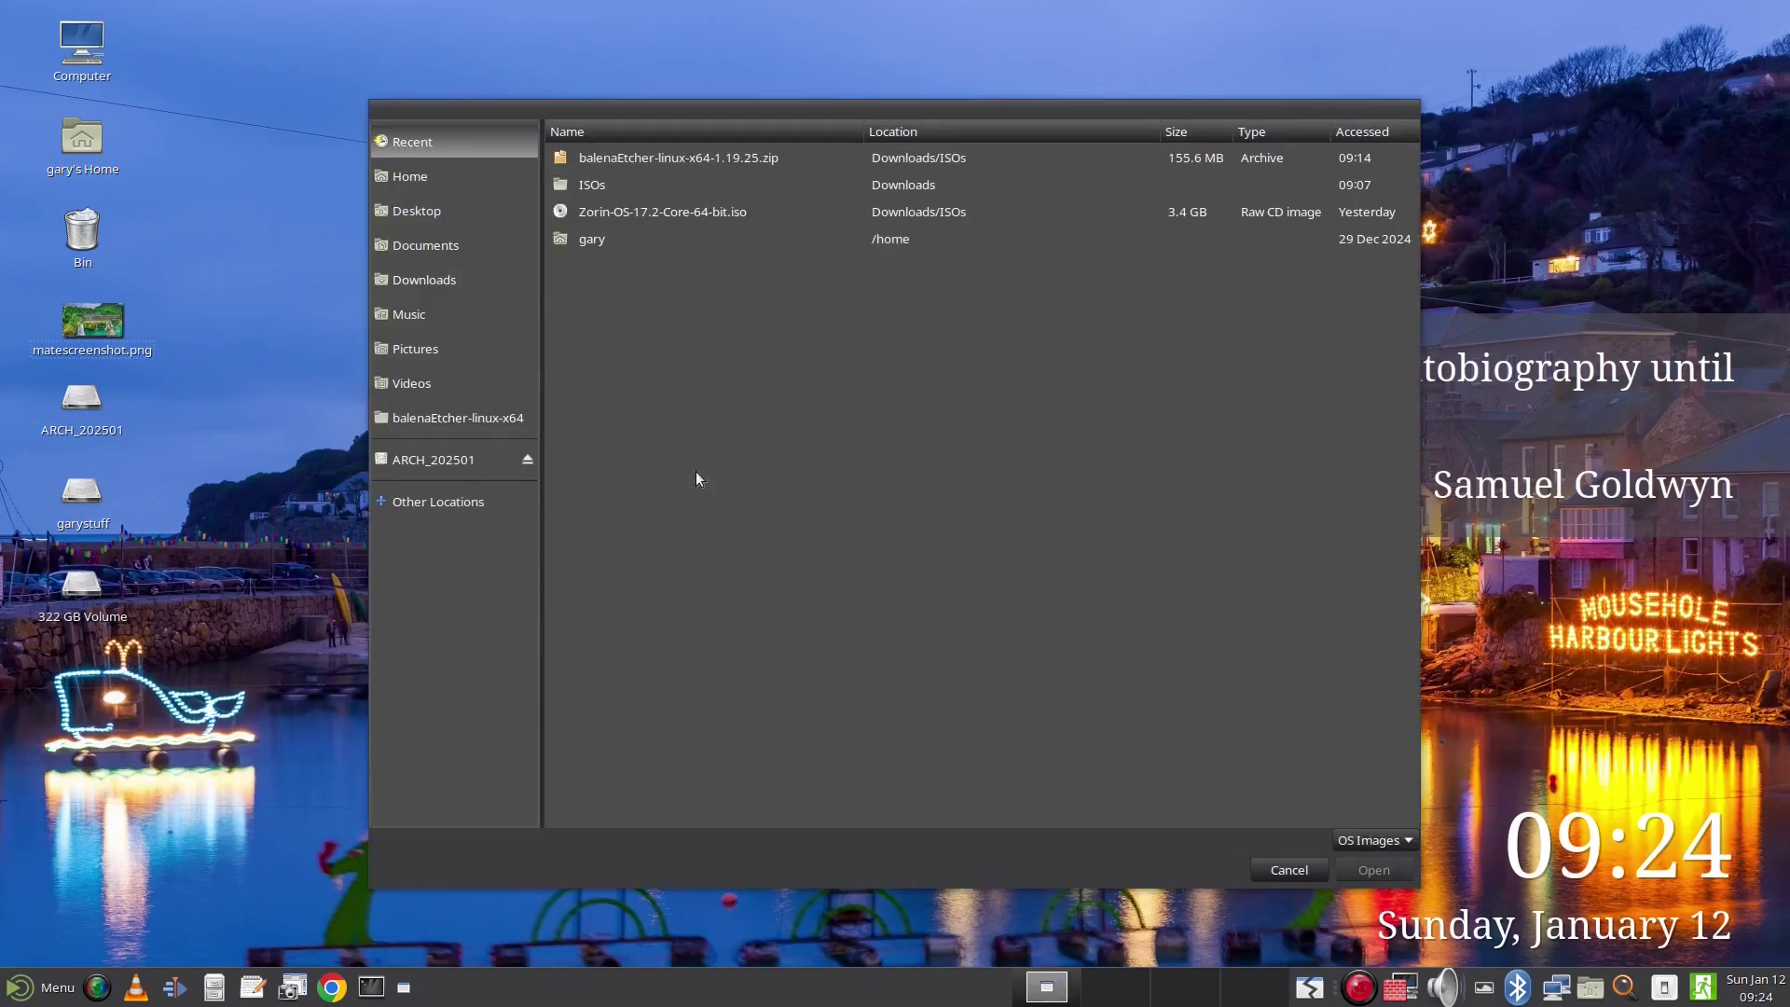
double_click(610, 185)
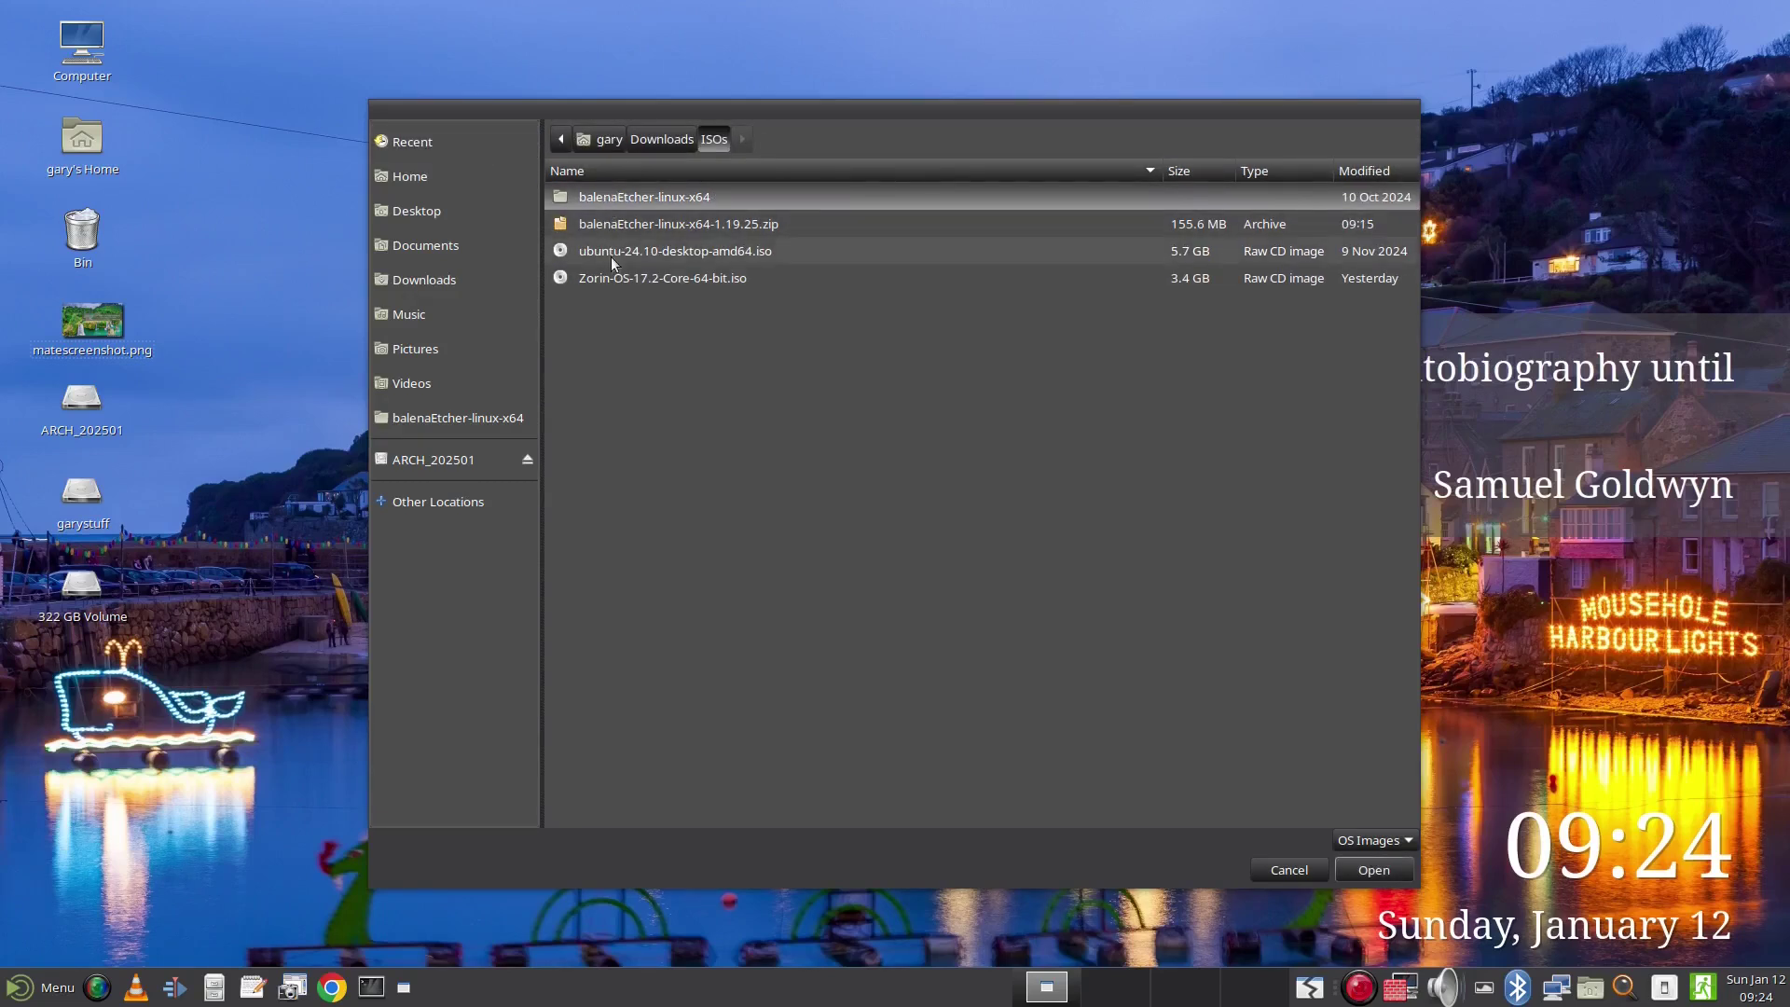
left_click(611, 281)
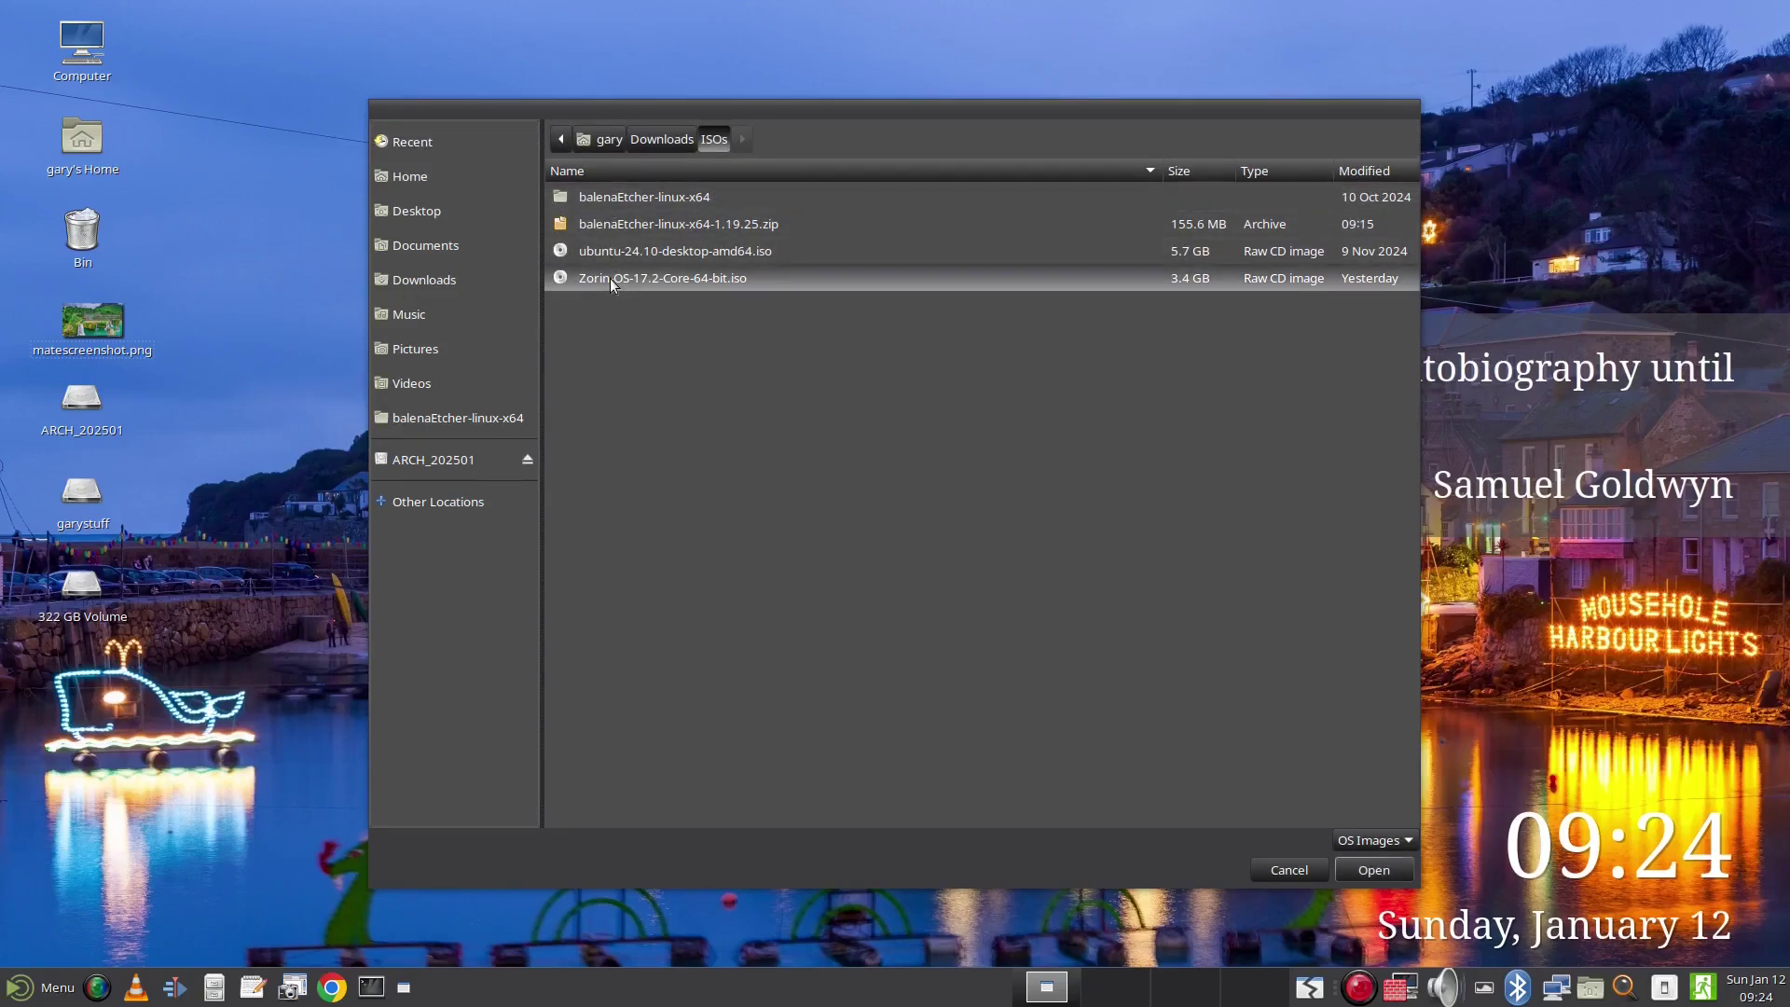
double_click(757, 276)
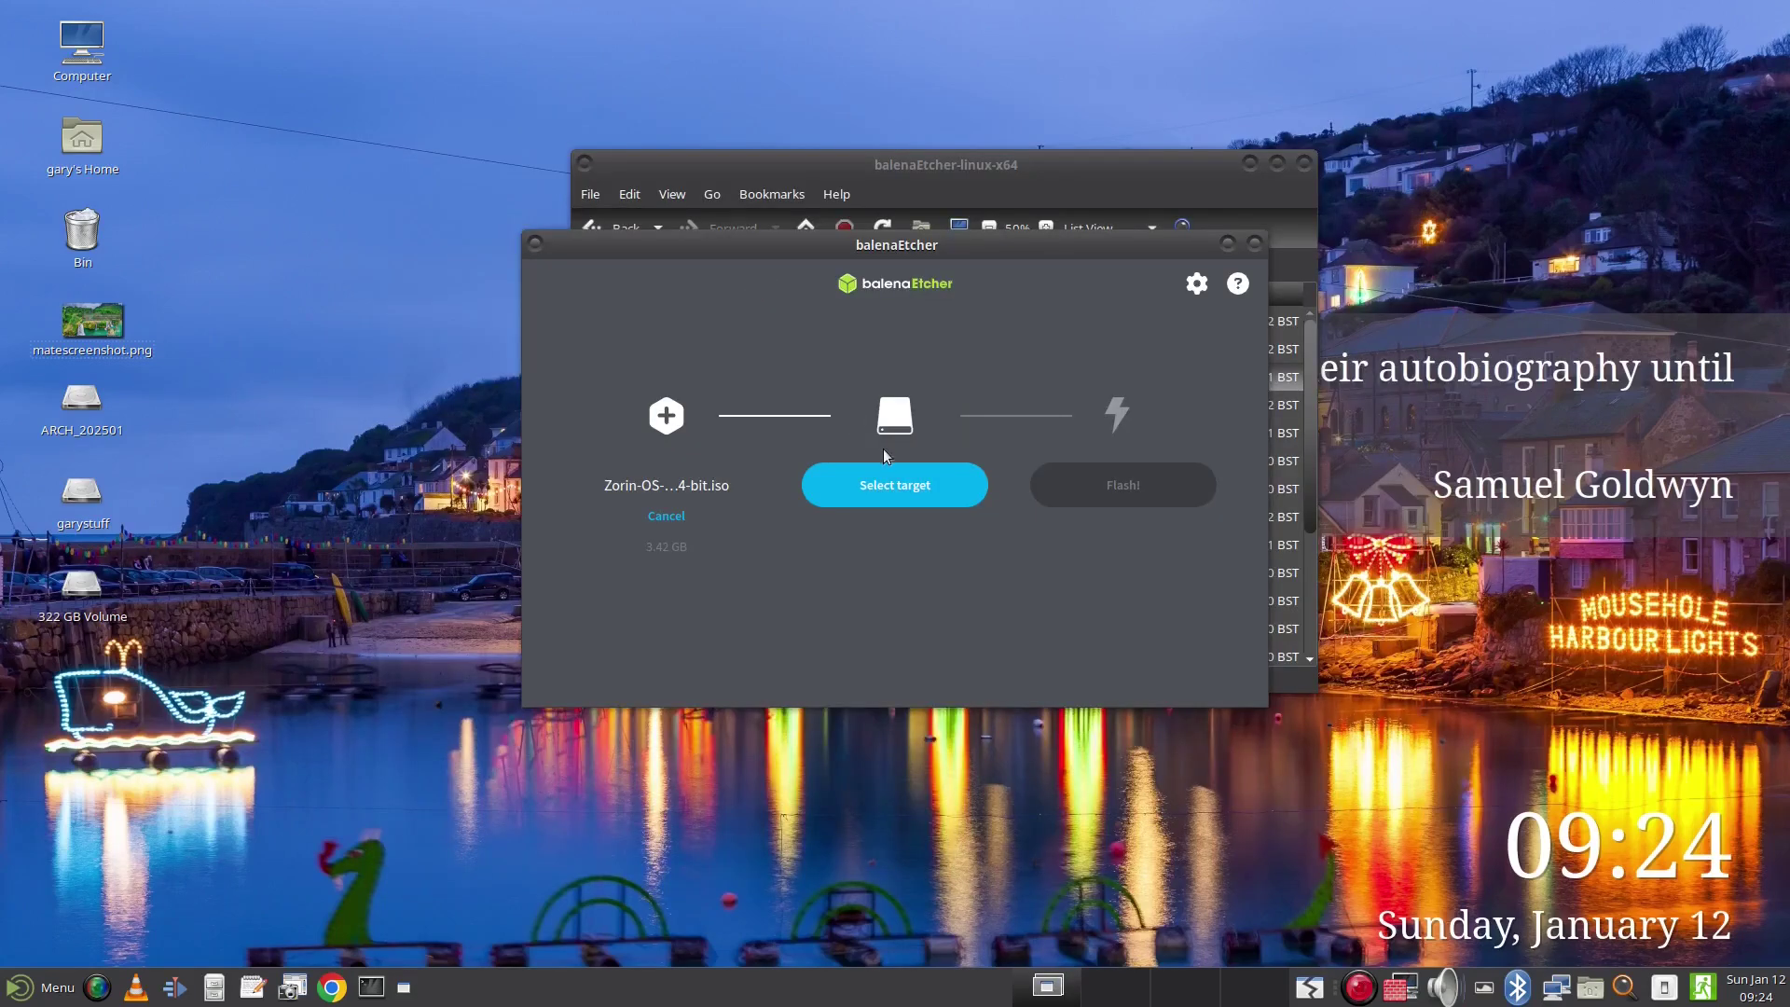
Target the 8 GB ARCH_202501 drive and start flashing, authenticating with the administrator password.
left_click(904, 488)
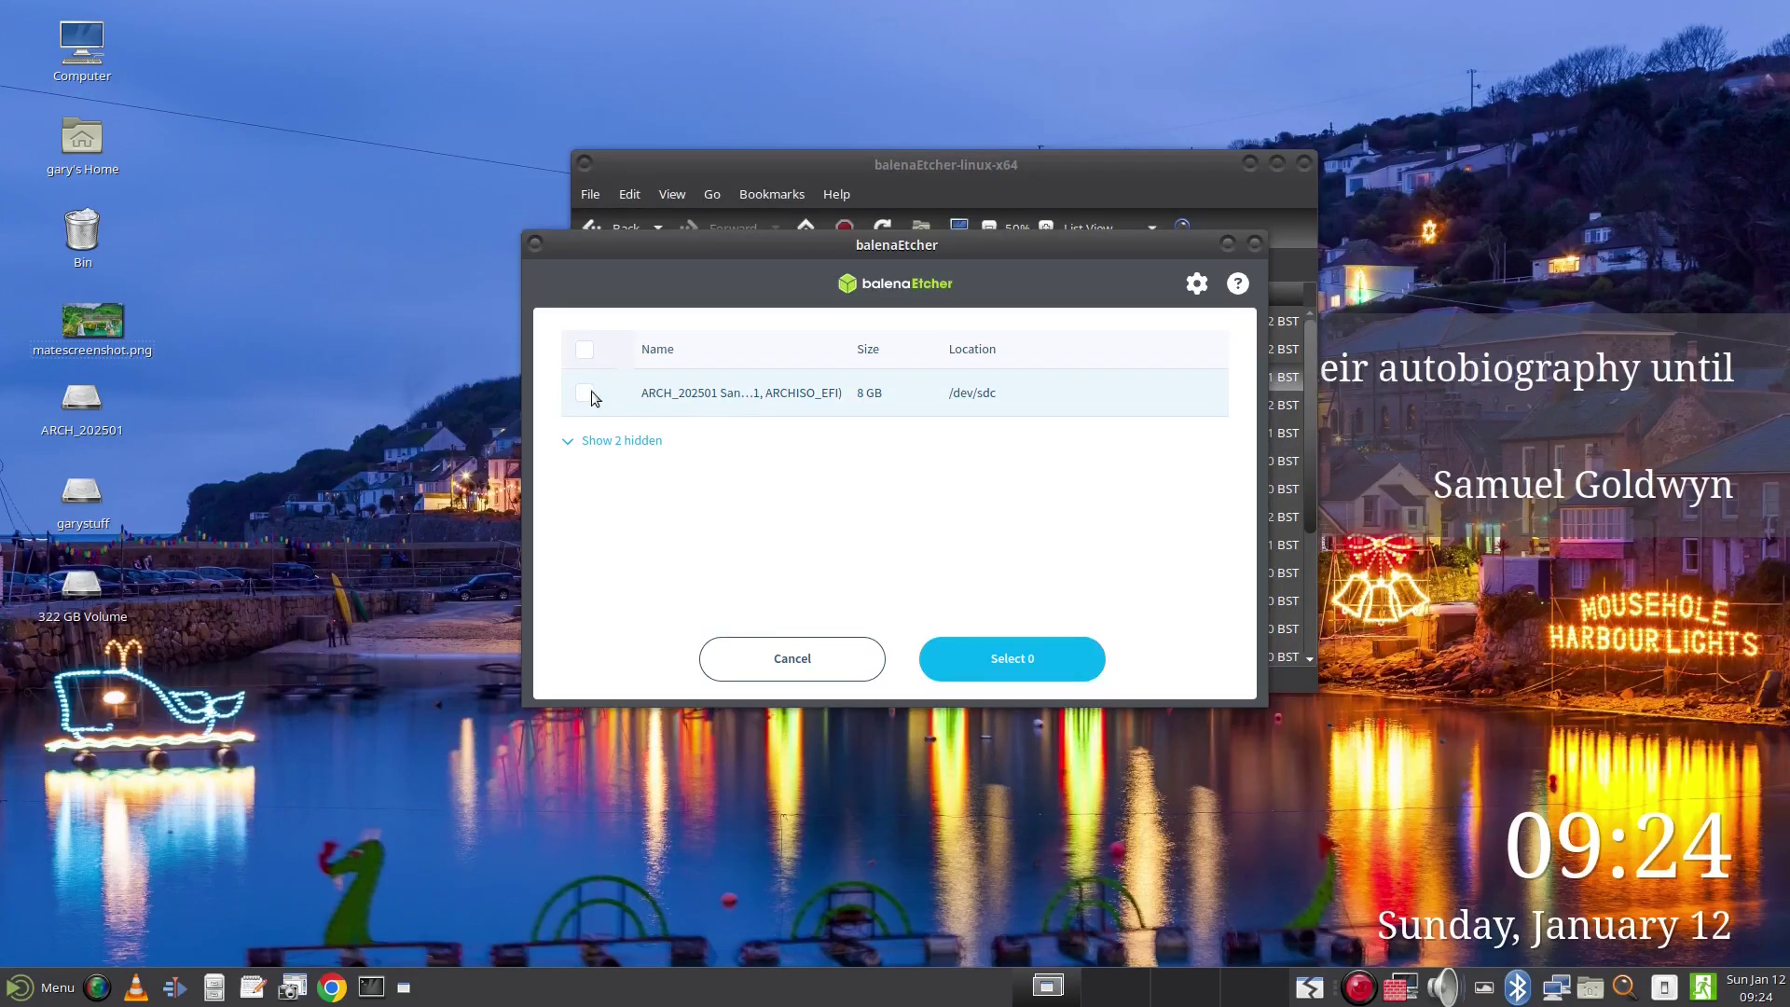
left_click(584, 394)
left_click(1025, 662)
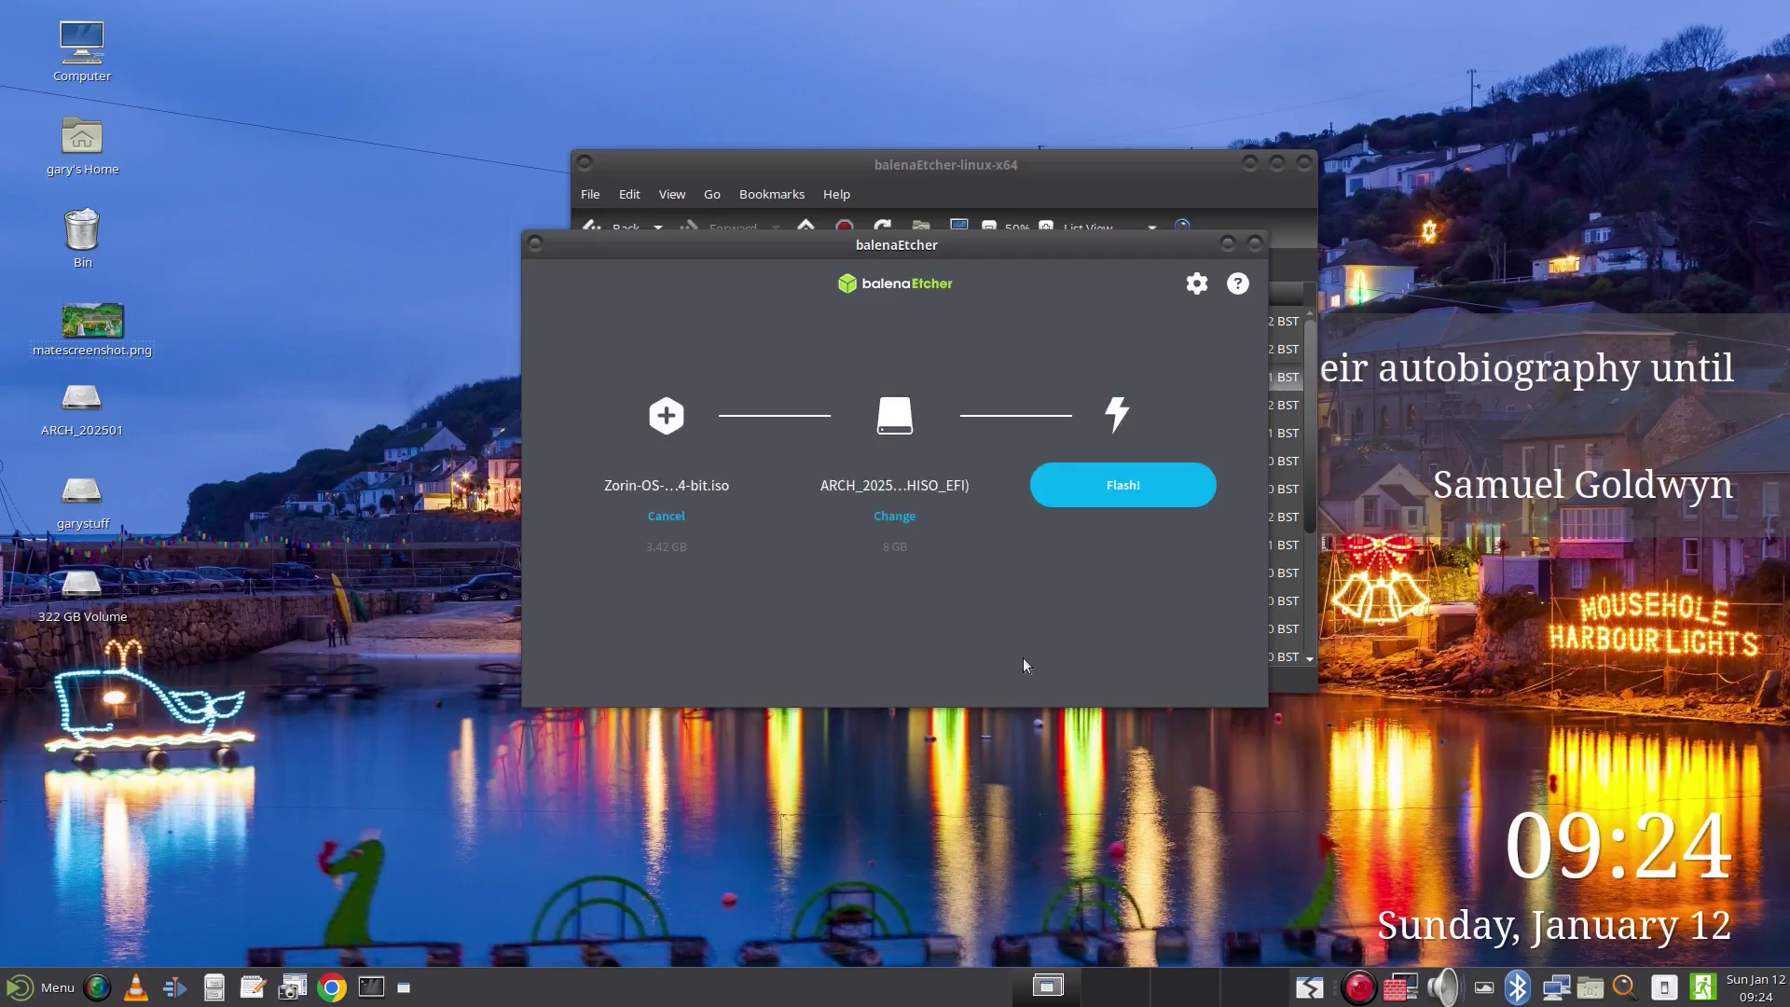
left_click(1115, 480)
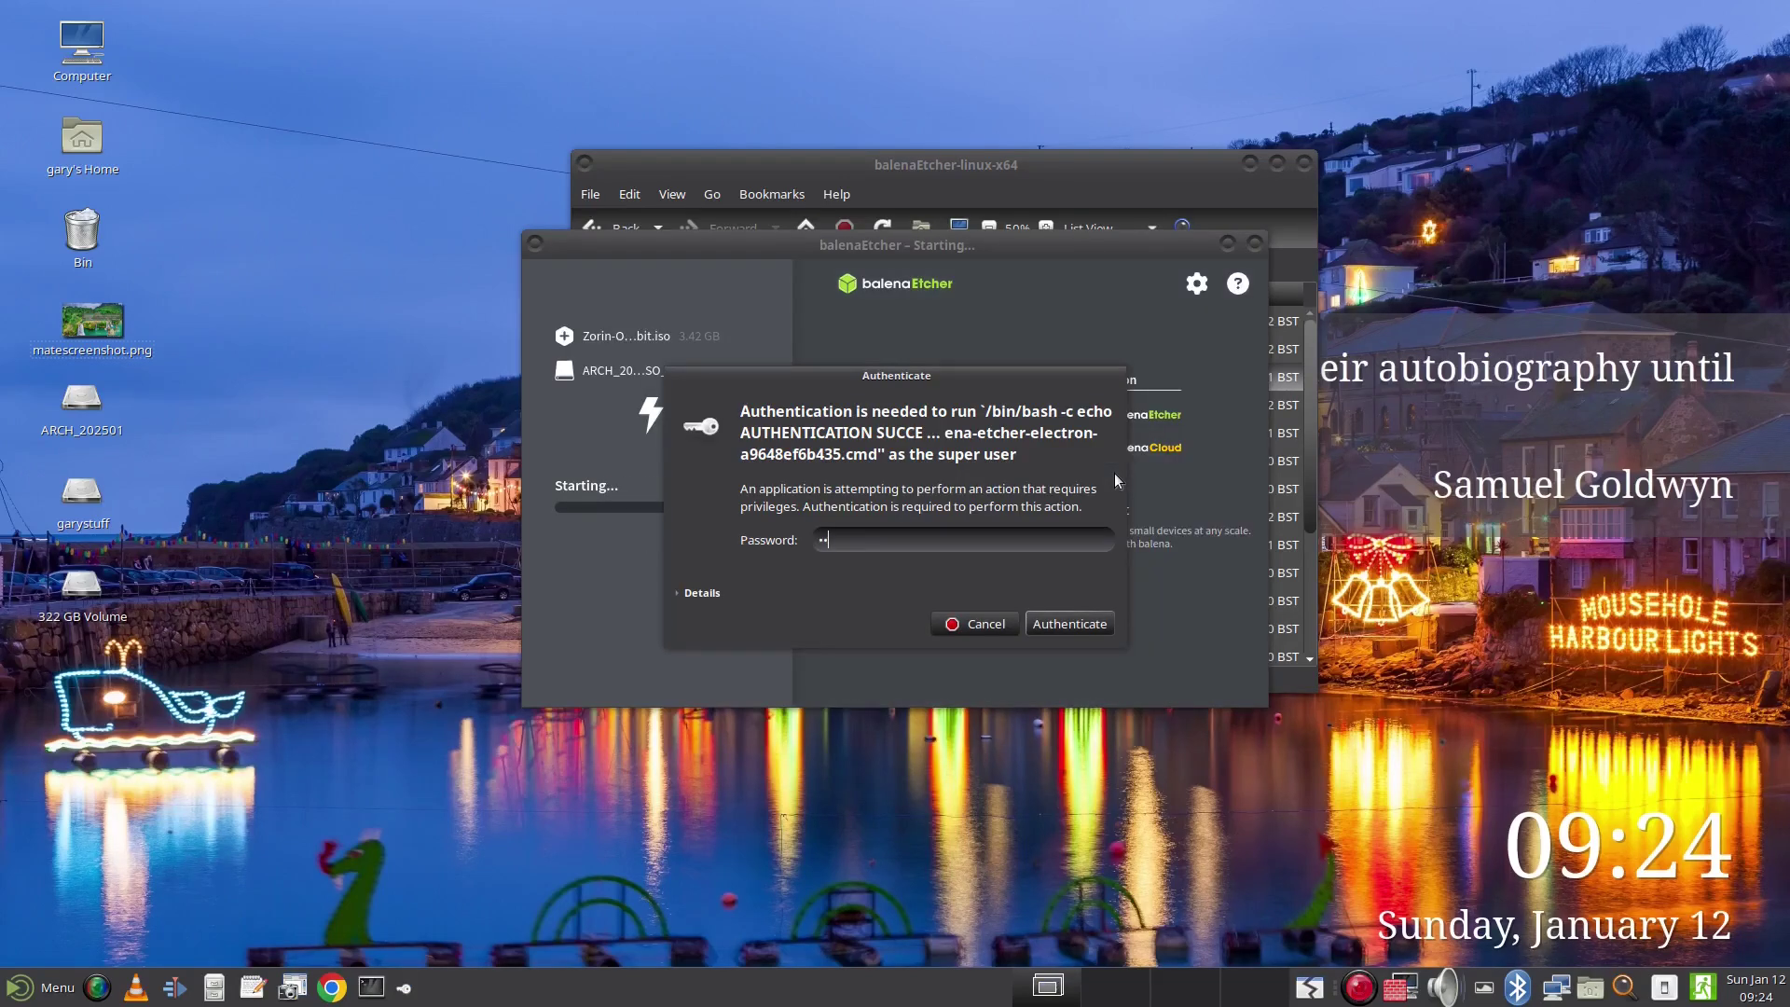
type("**********")
left_click(1097, 627)
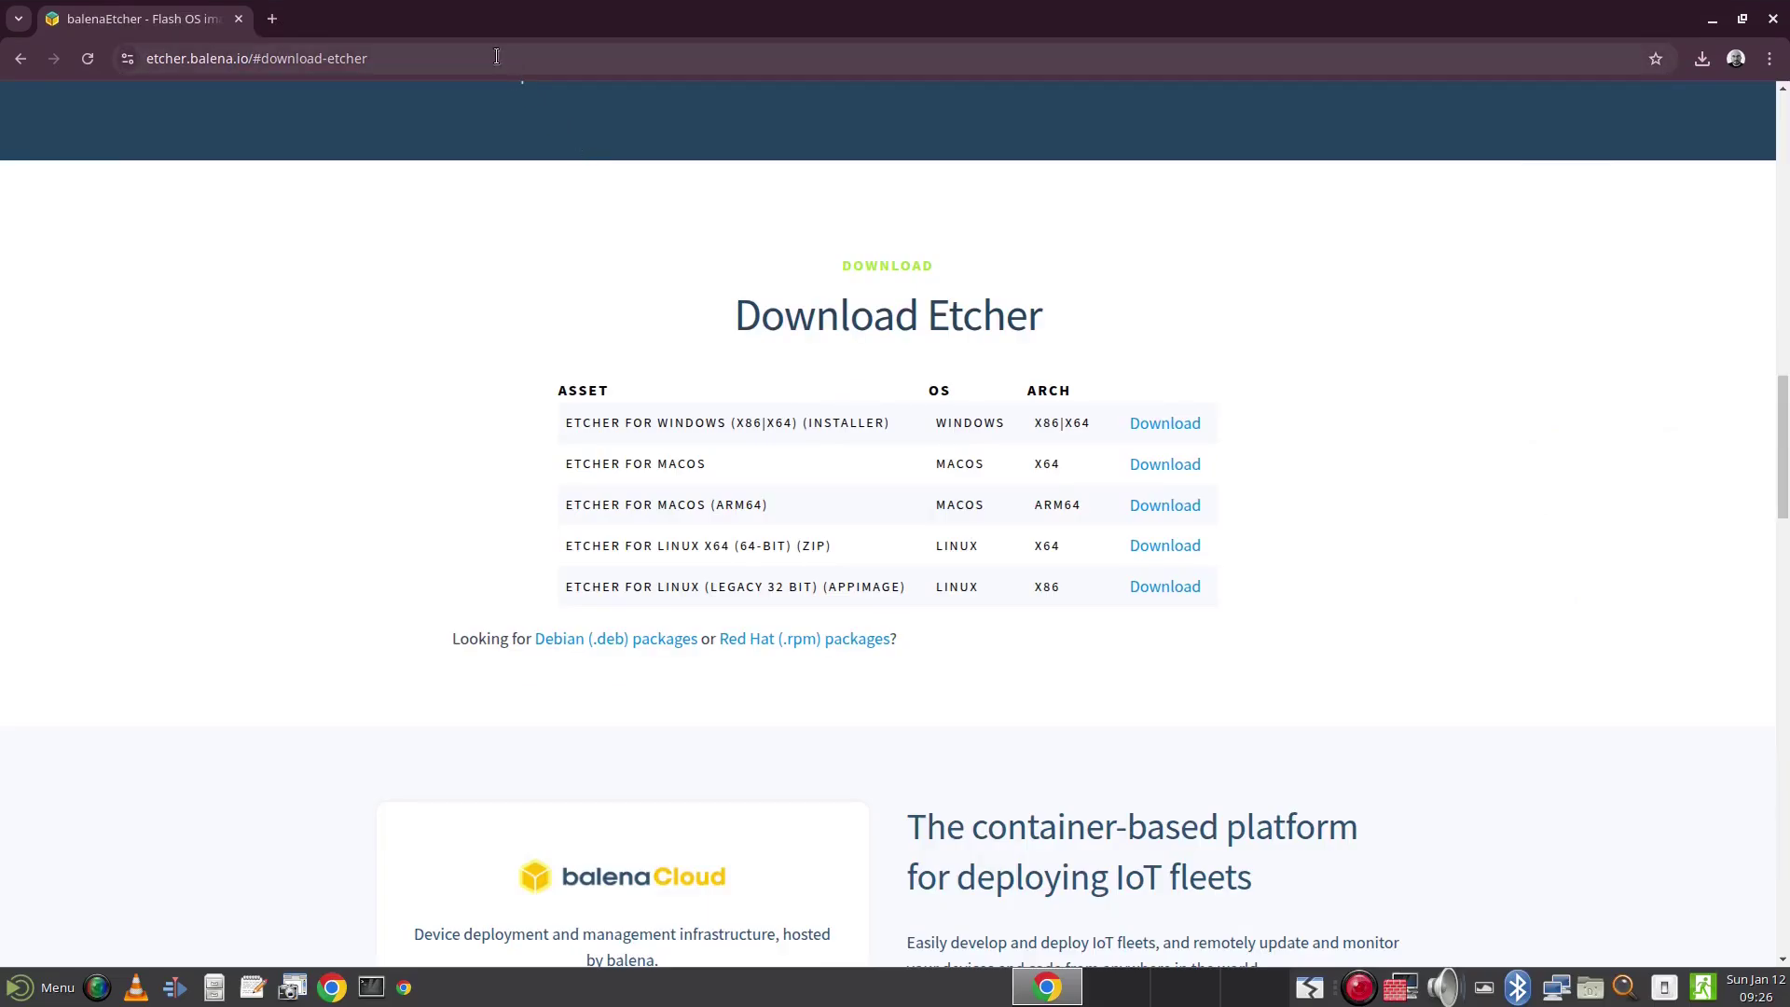
Search for ventoy and open the official Ventoy website's downloads page.
left_click(496, 57)
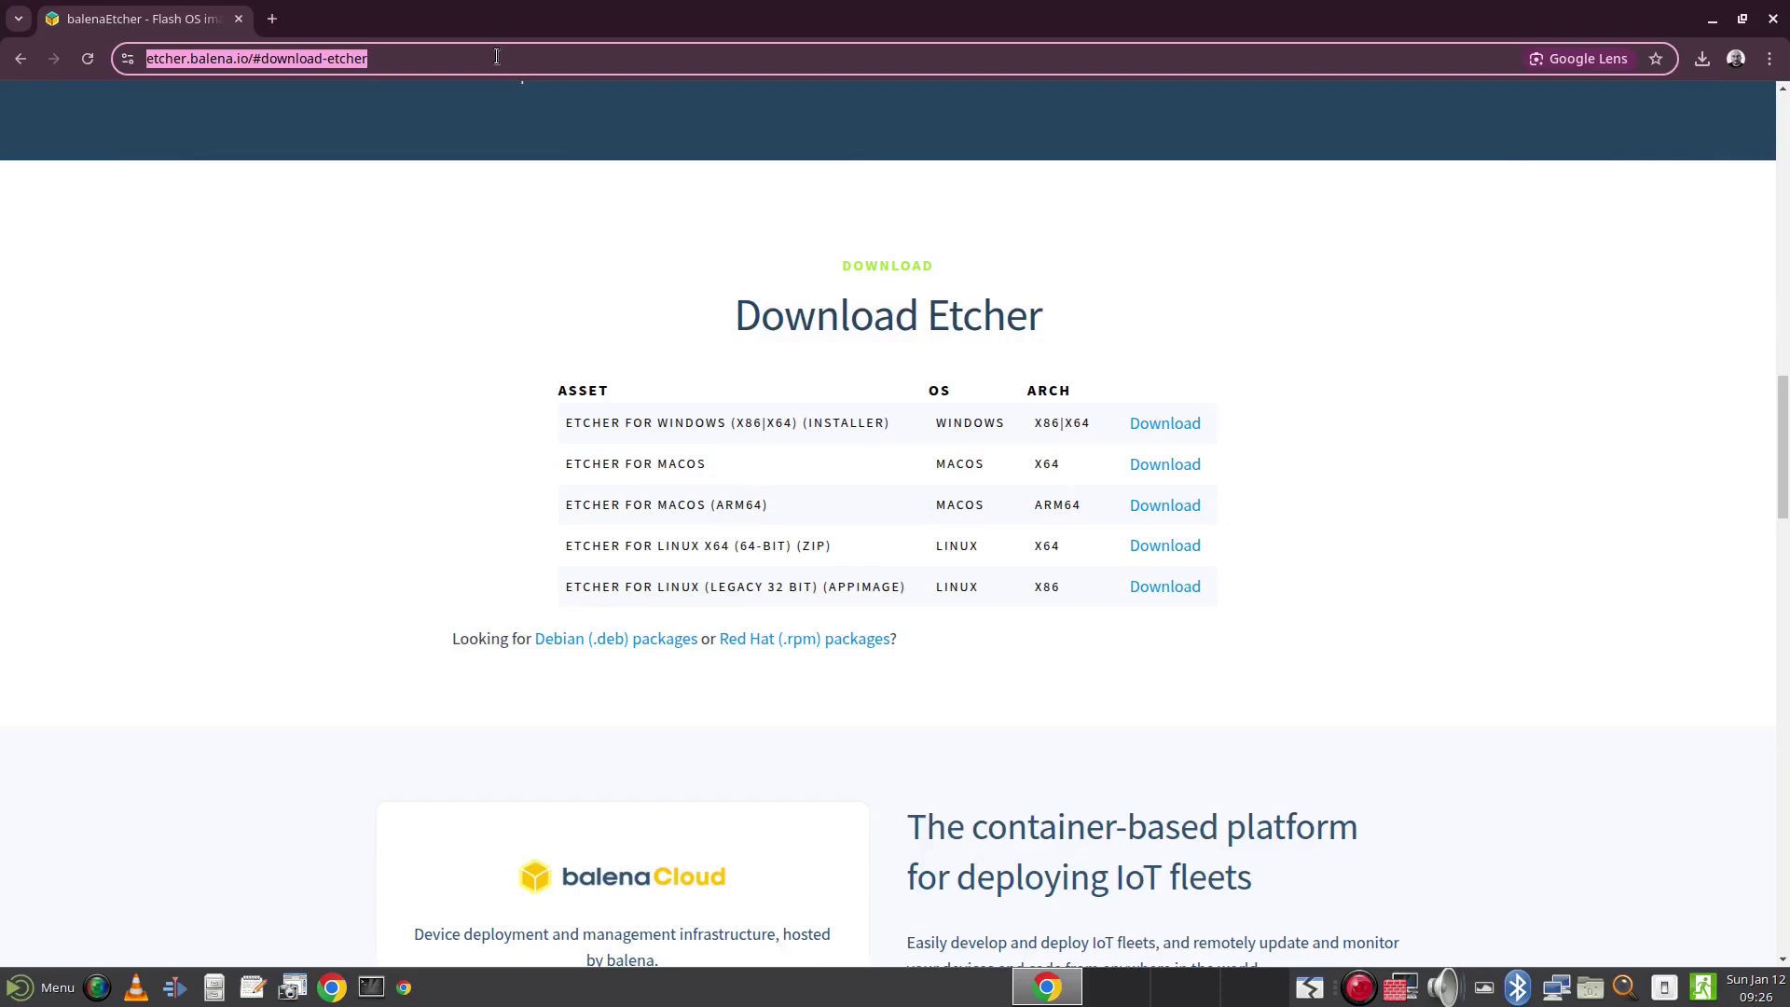
type("ventoy")
key("Return")
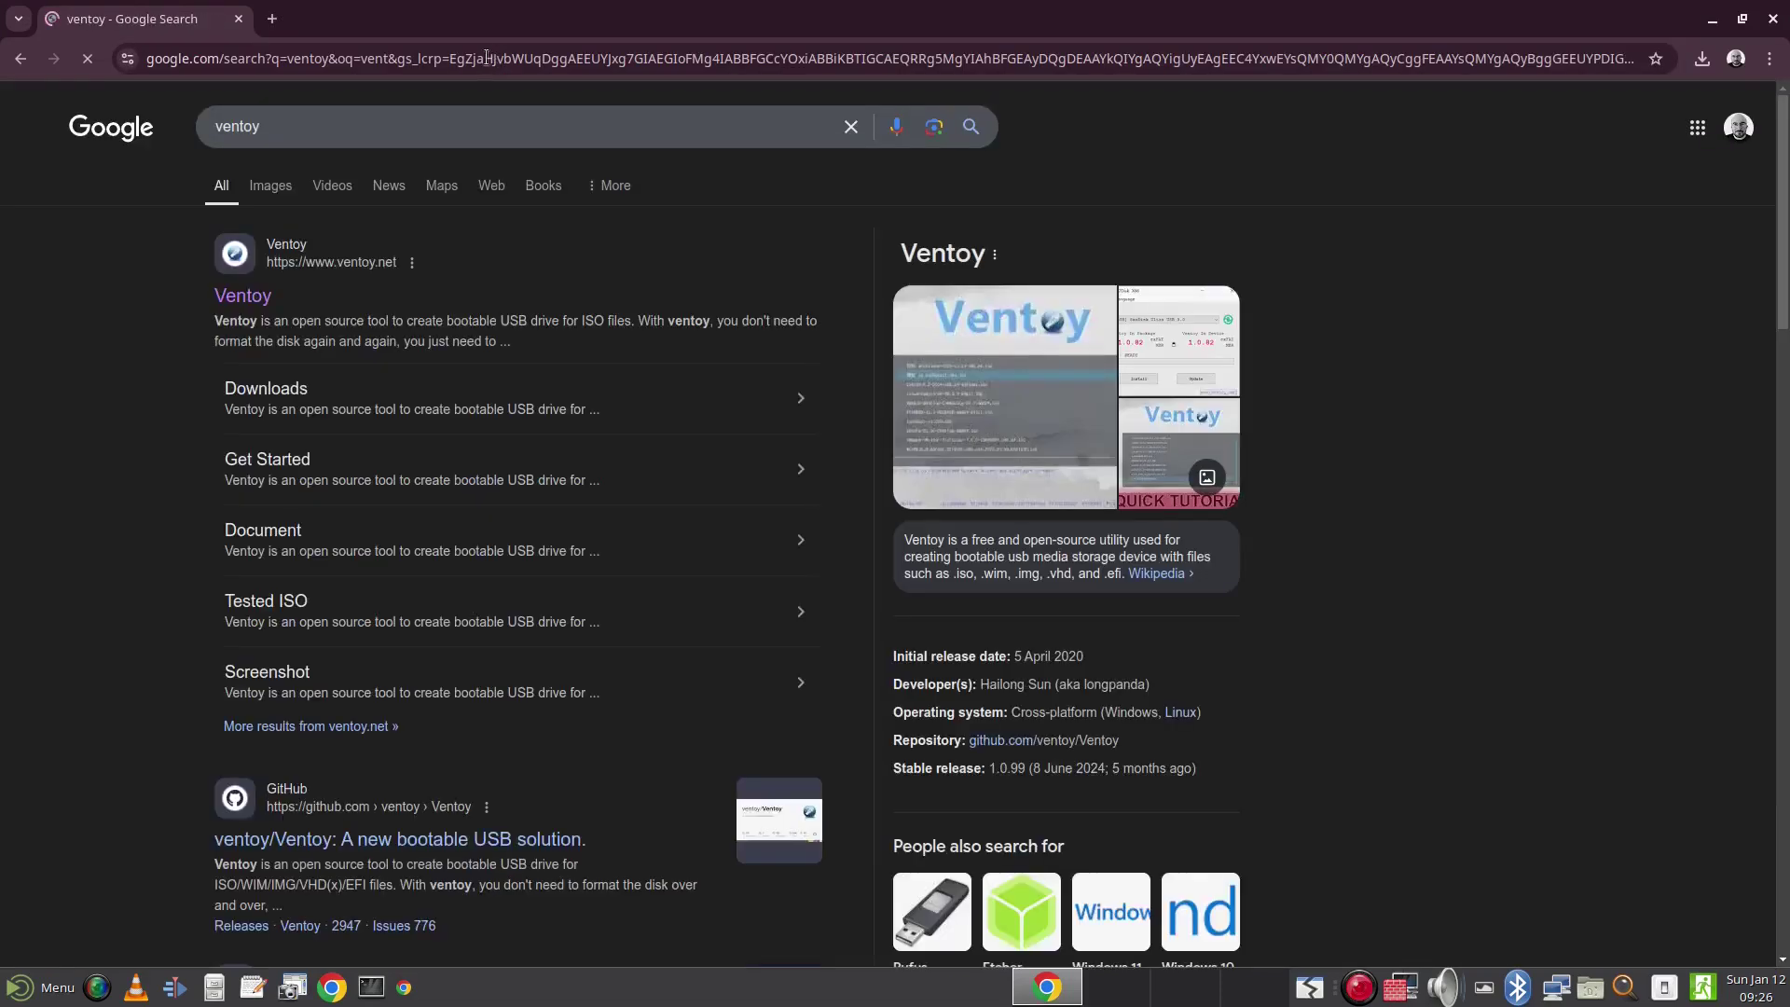
left_click(231, 304)
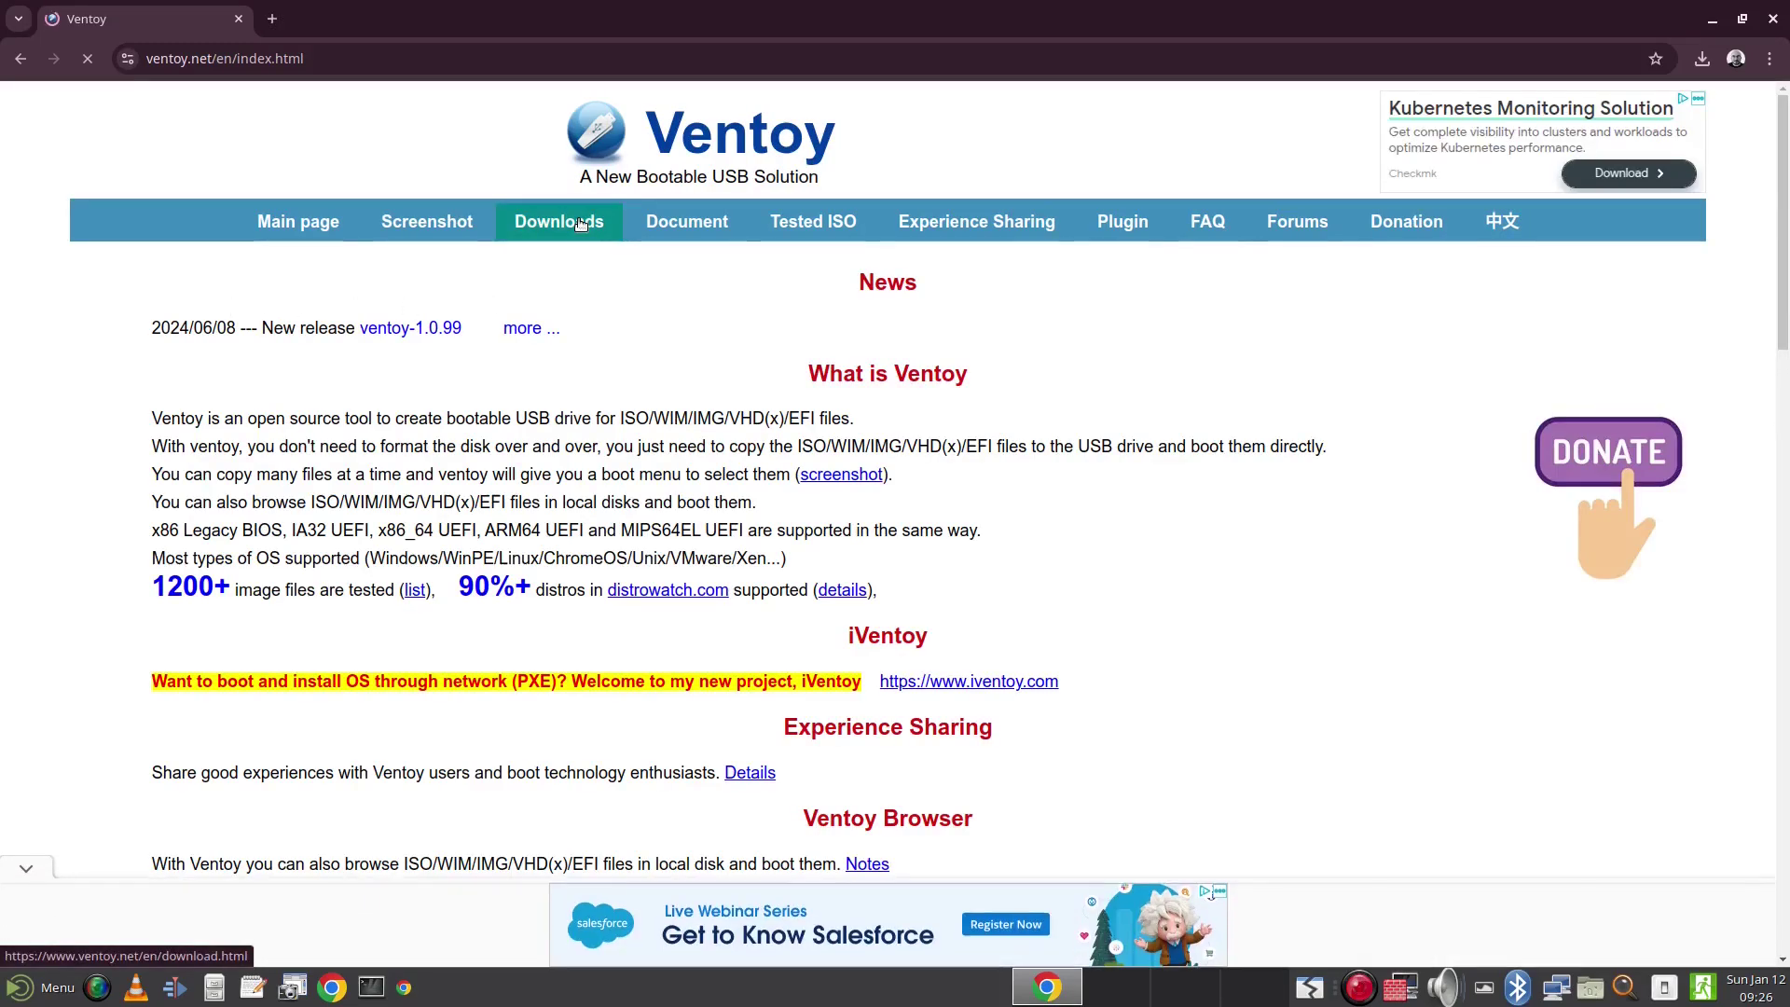
left_click(580, 224)
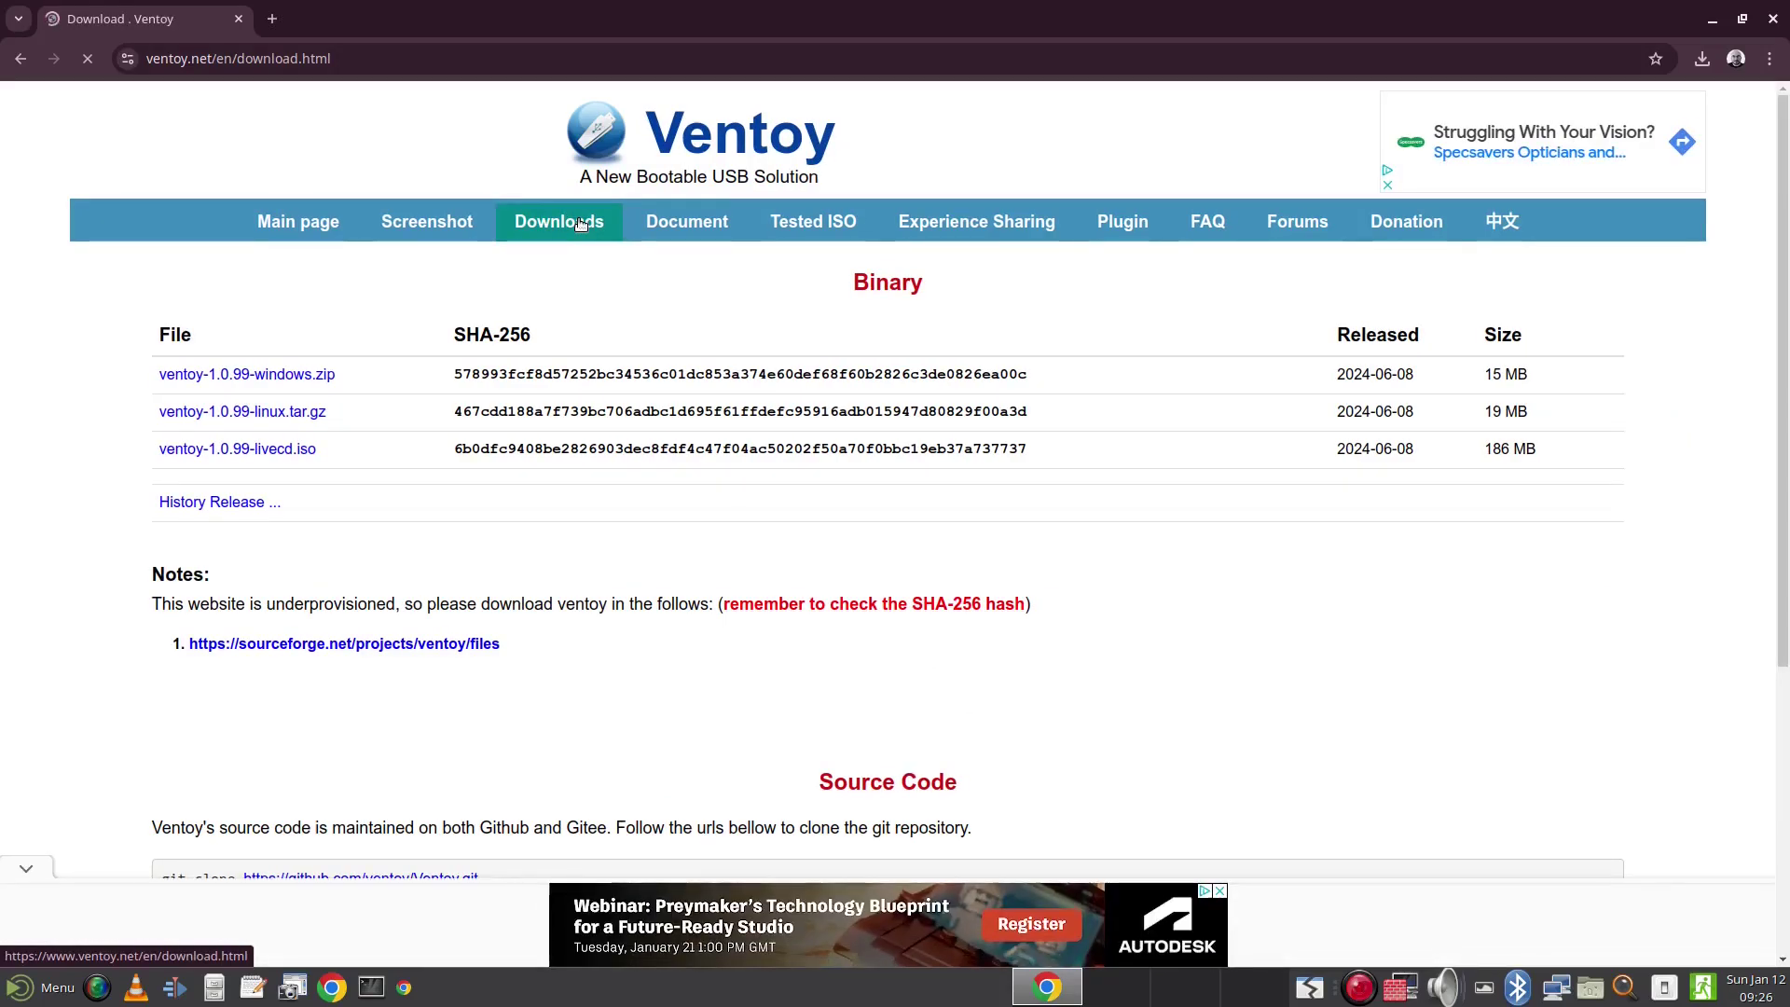
On SourceForge, accept the privacy notice and download ventoy-1.0.99-linux.tar.gz.
left_click(291, 413)
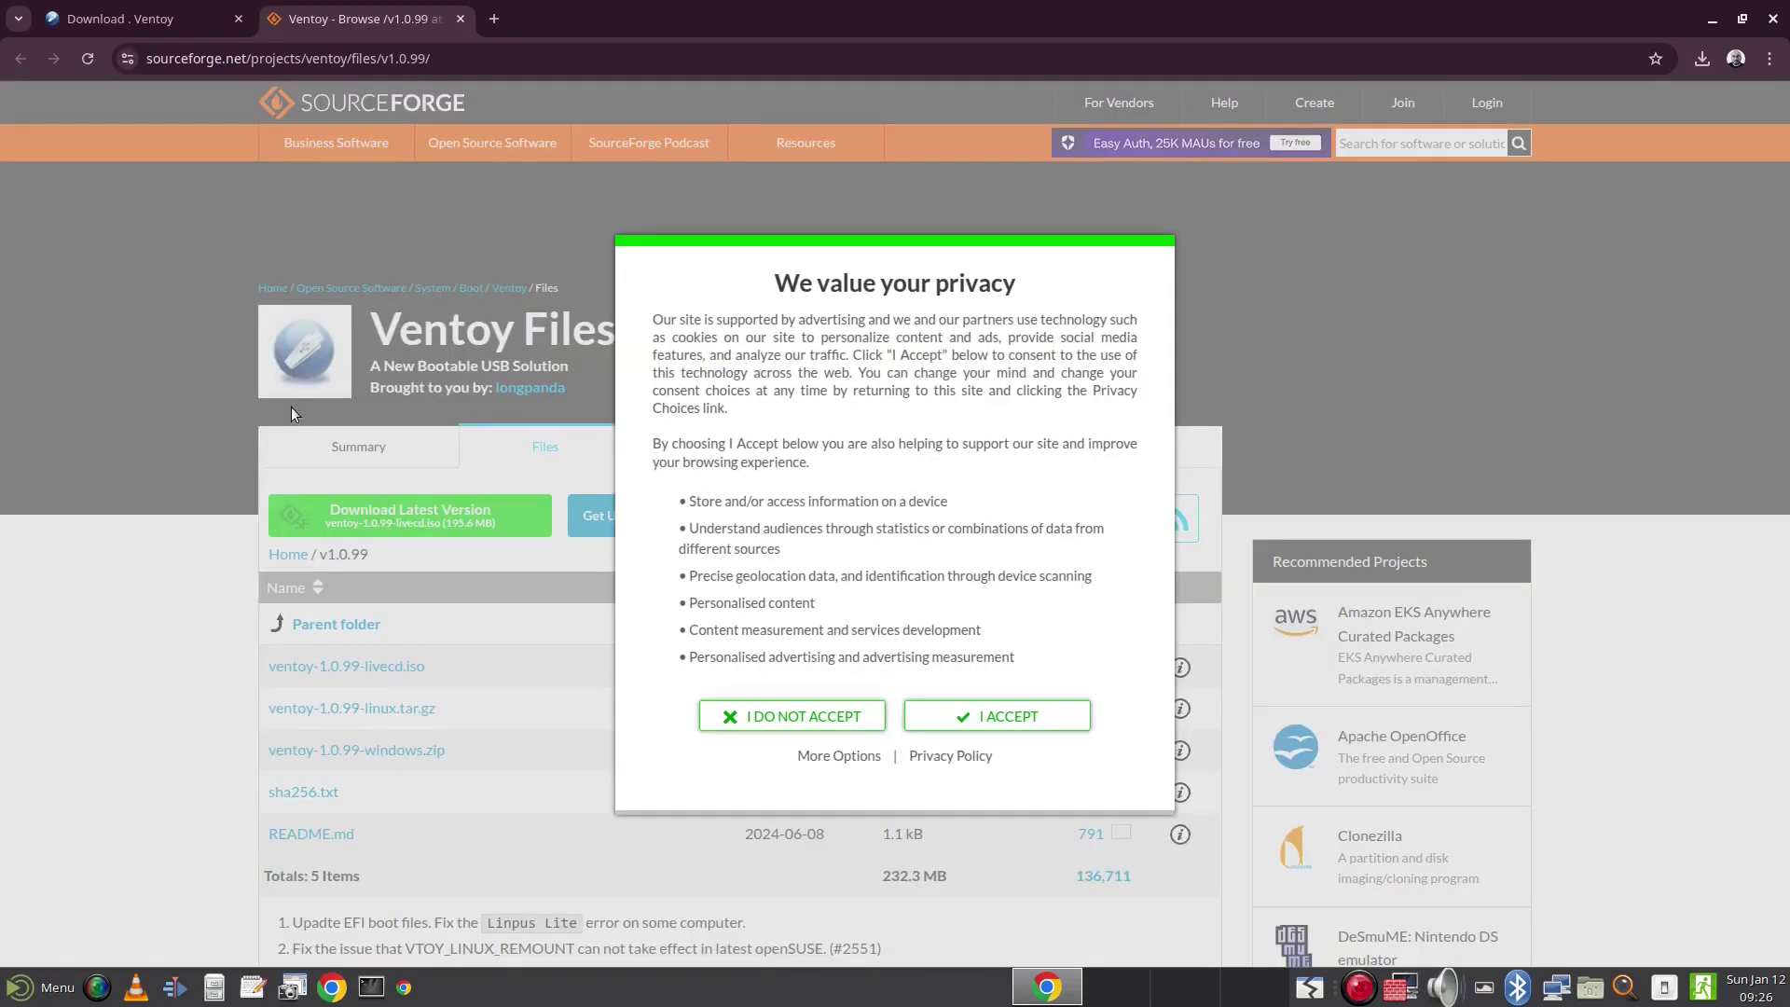
left_click(996, 716)
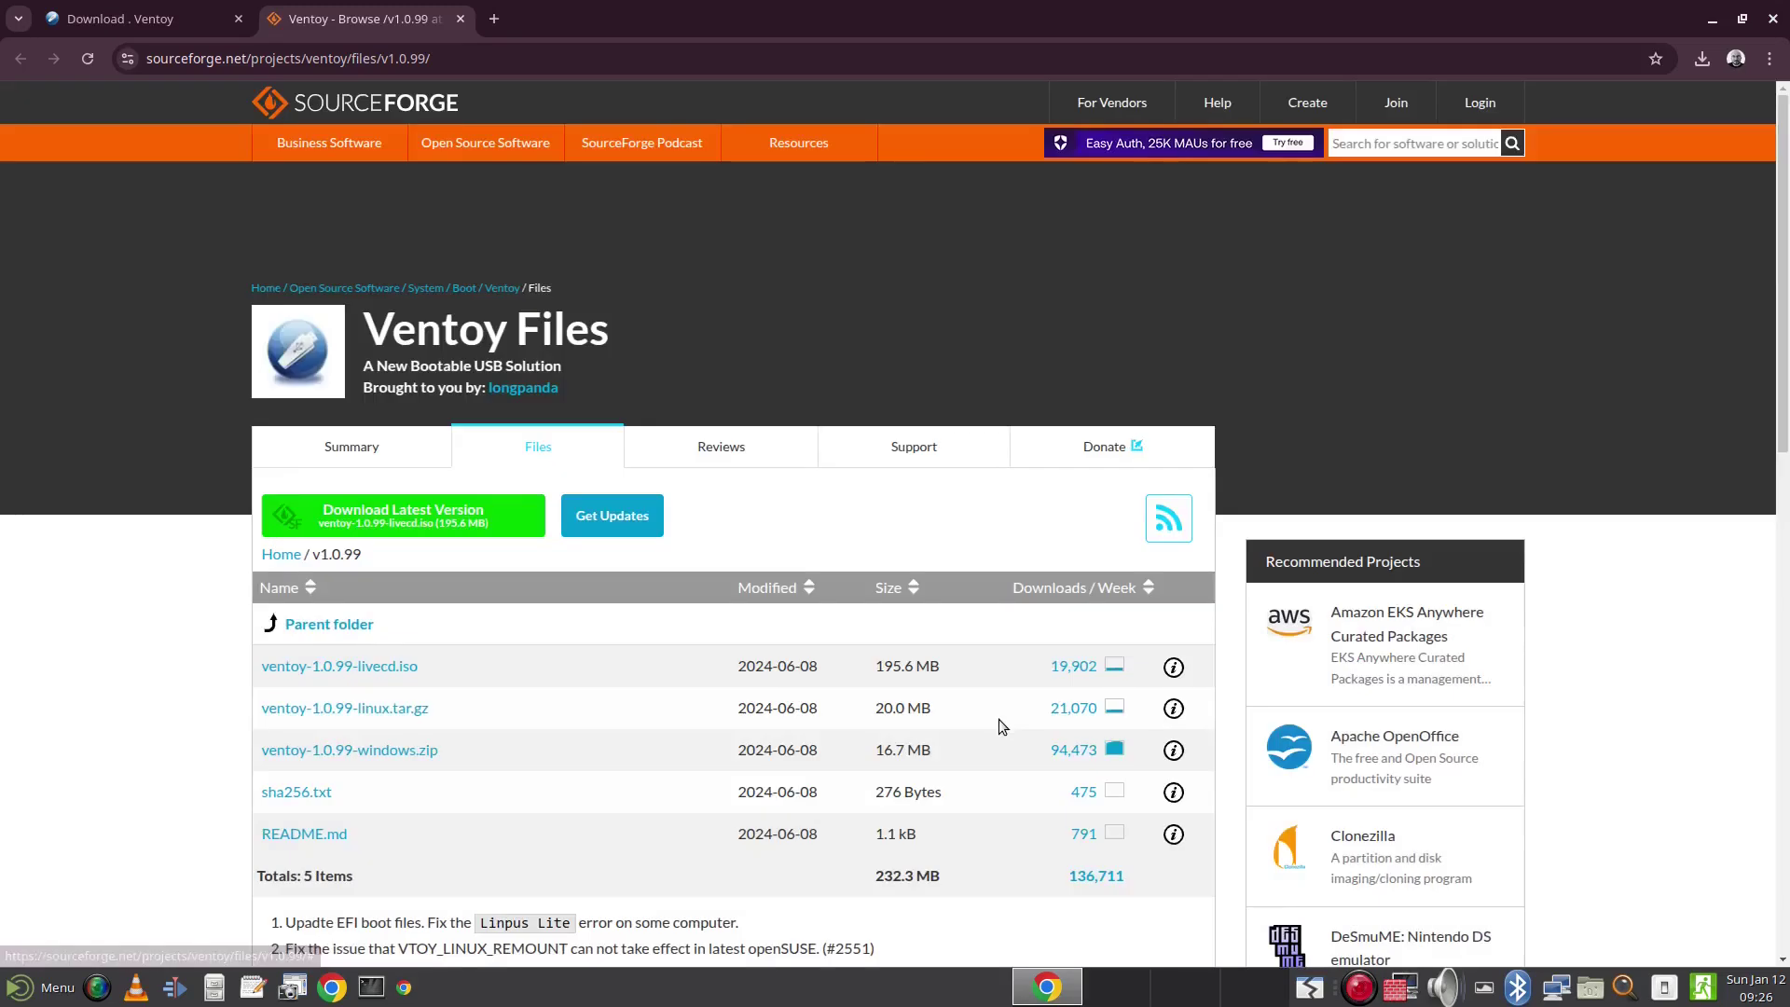
scroll(671, 681, "down", 1)
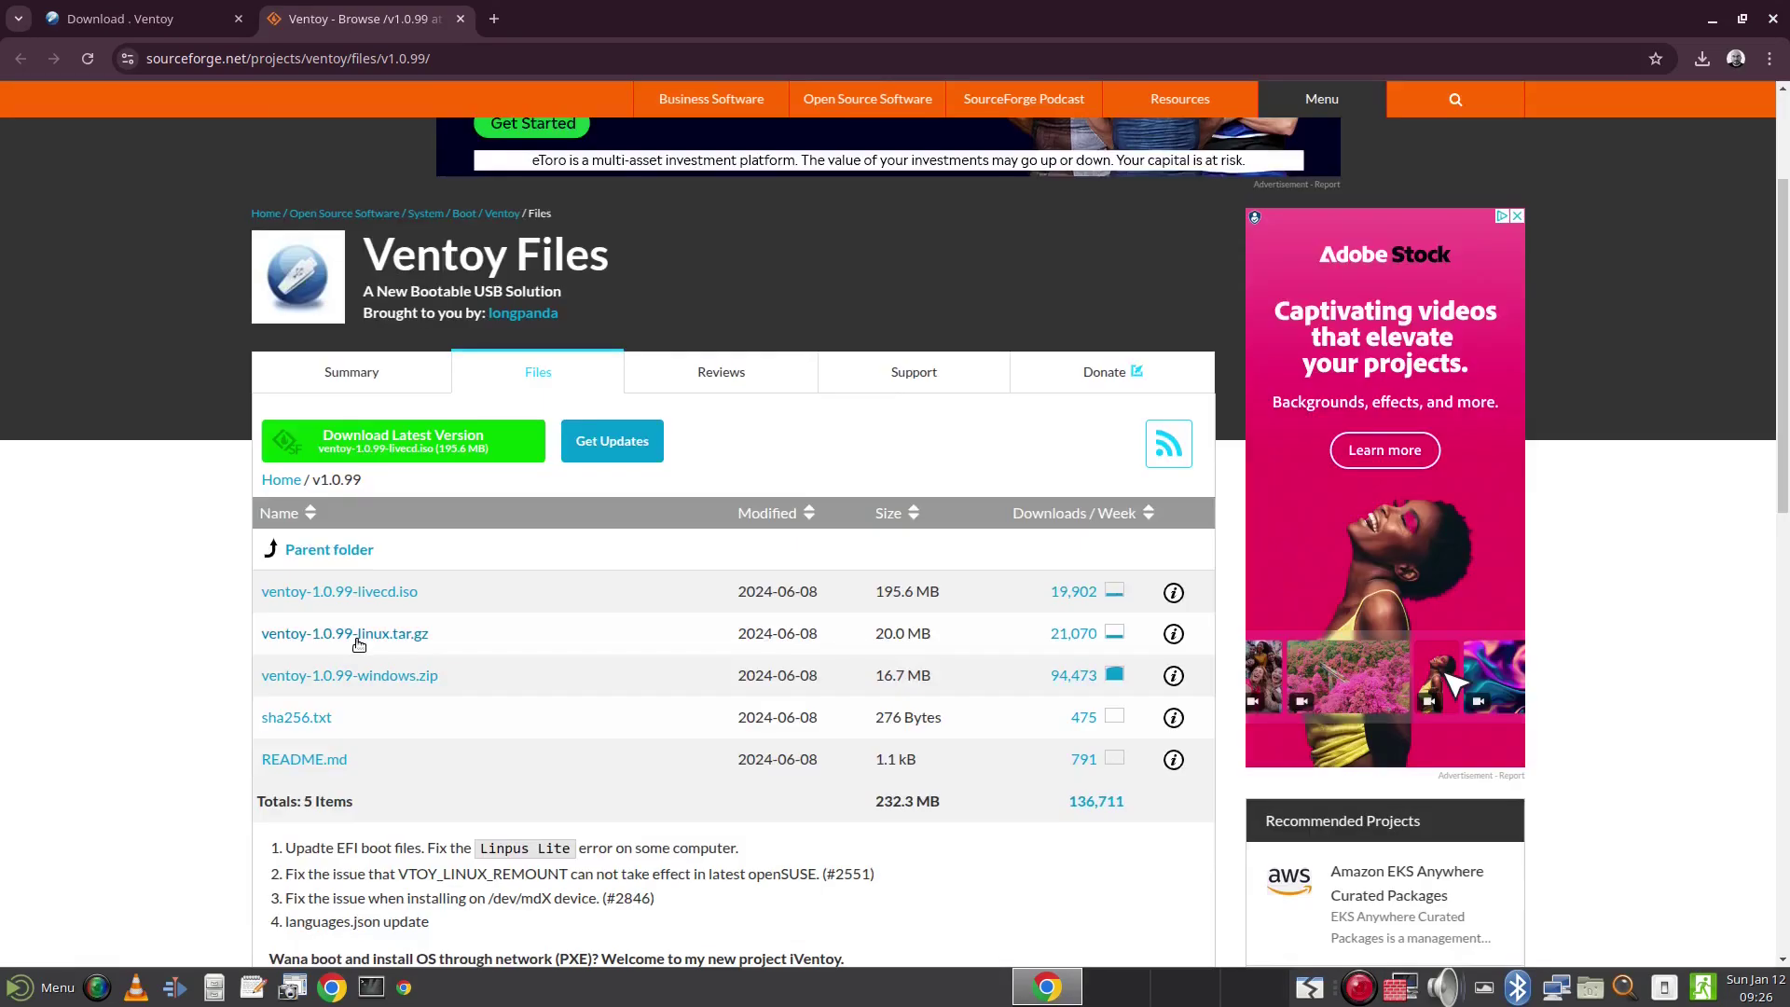
left_click(358, 634)
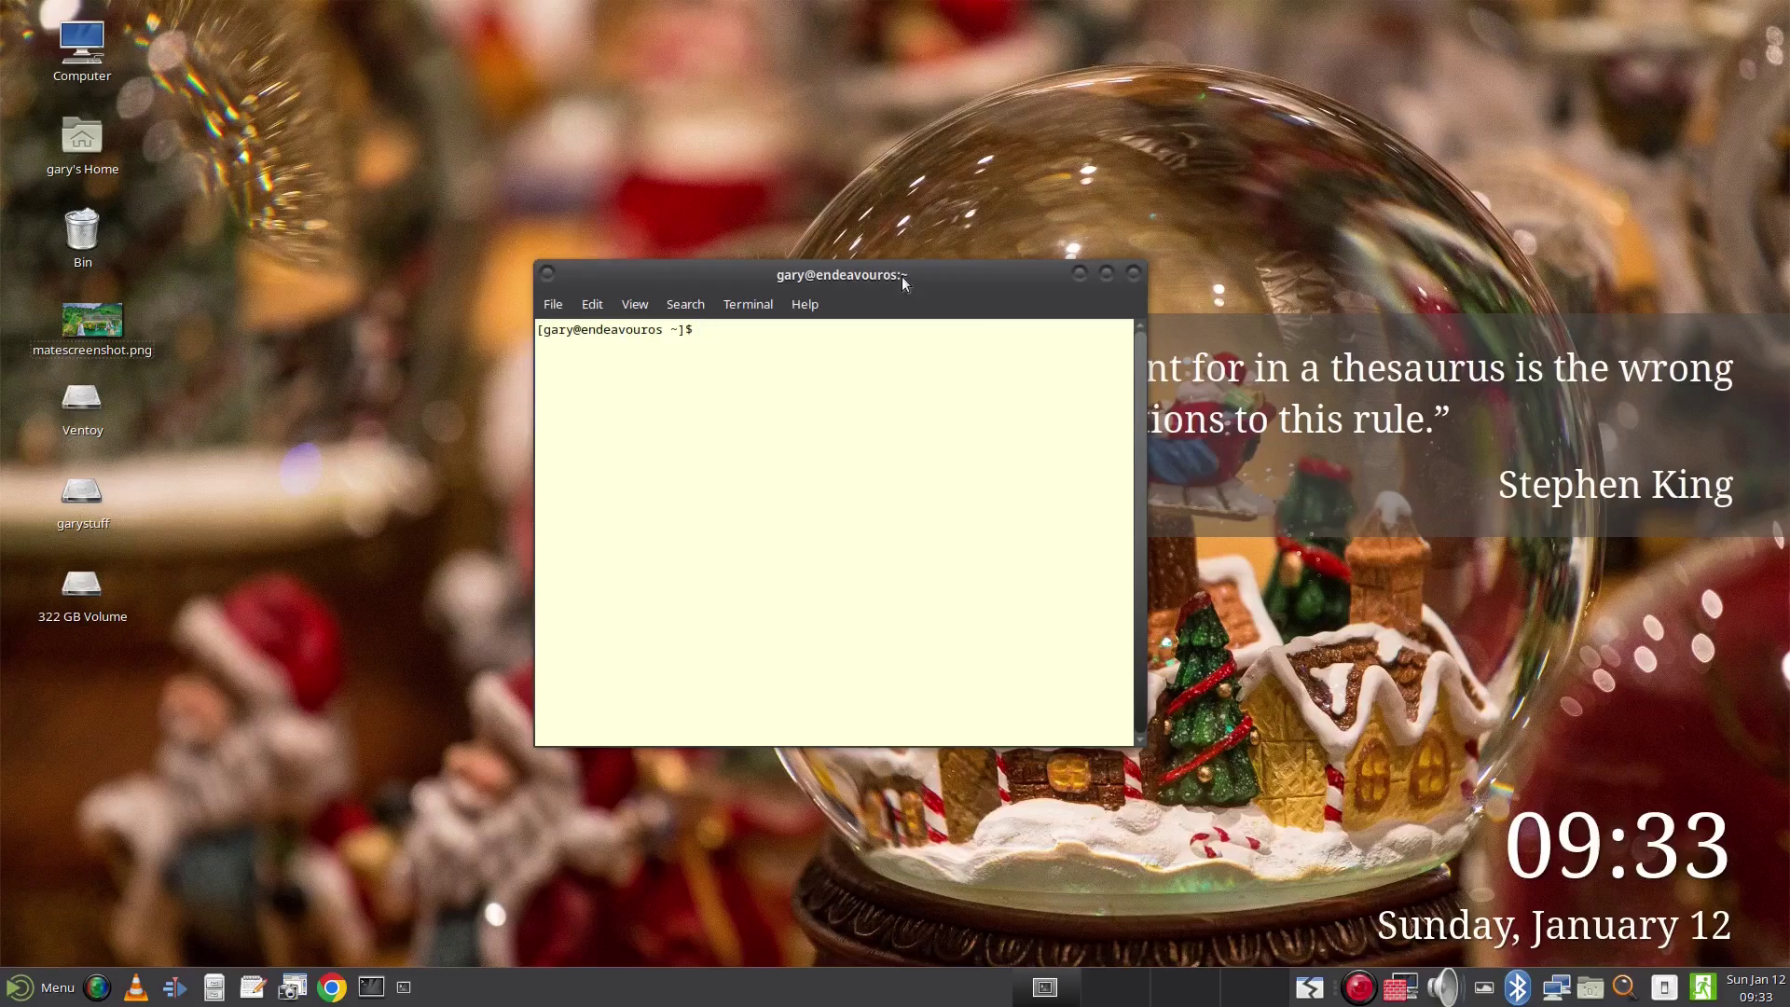
Change into Downloads/ISOs and list its files.
type("cd Downloads")
key("Return")
type("cd ISOs")
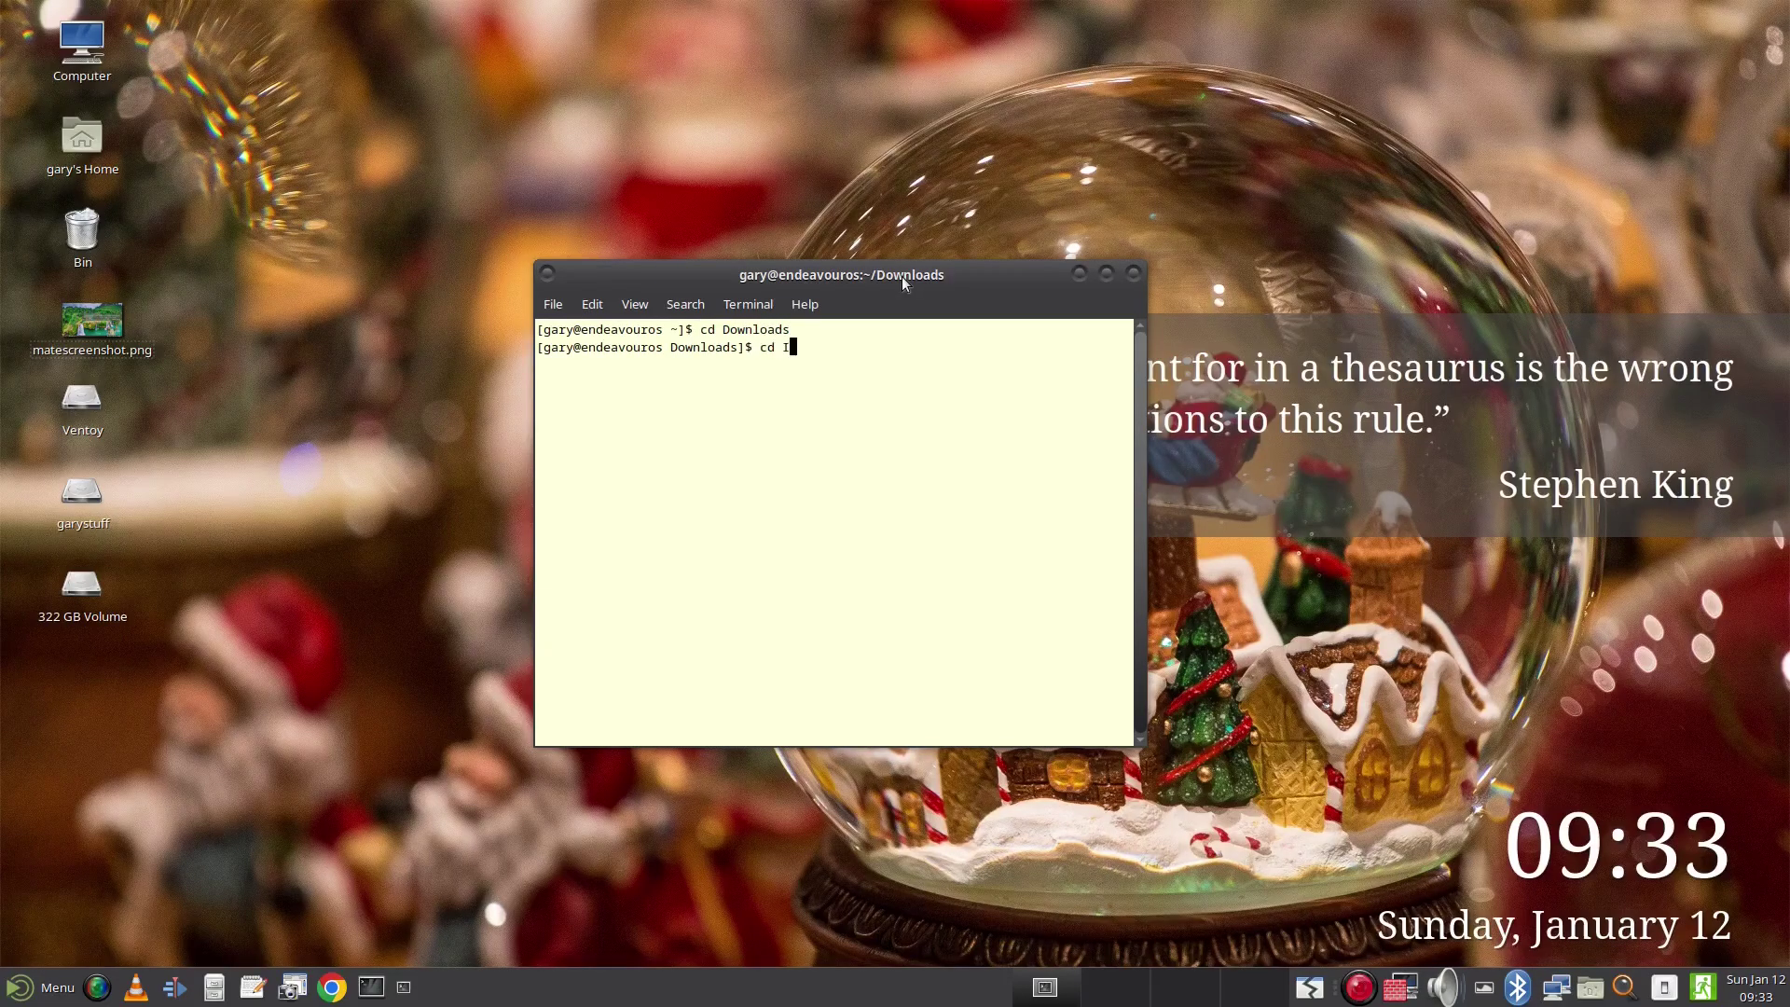
key("Return")
type("ls")
key("Return")
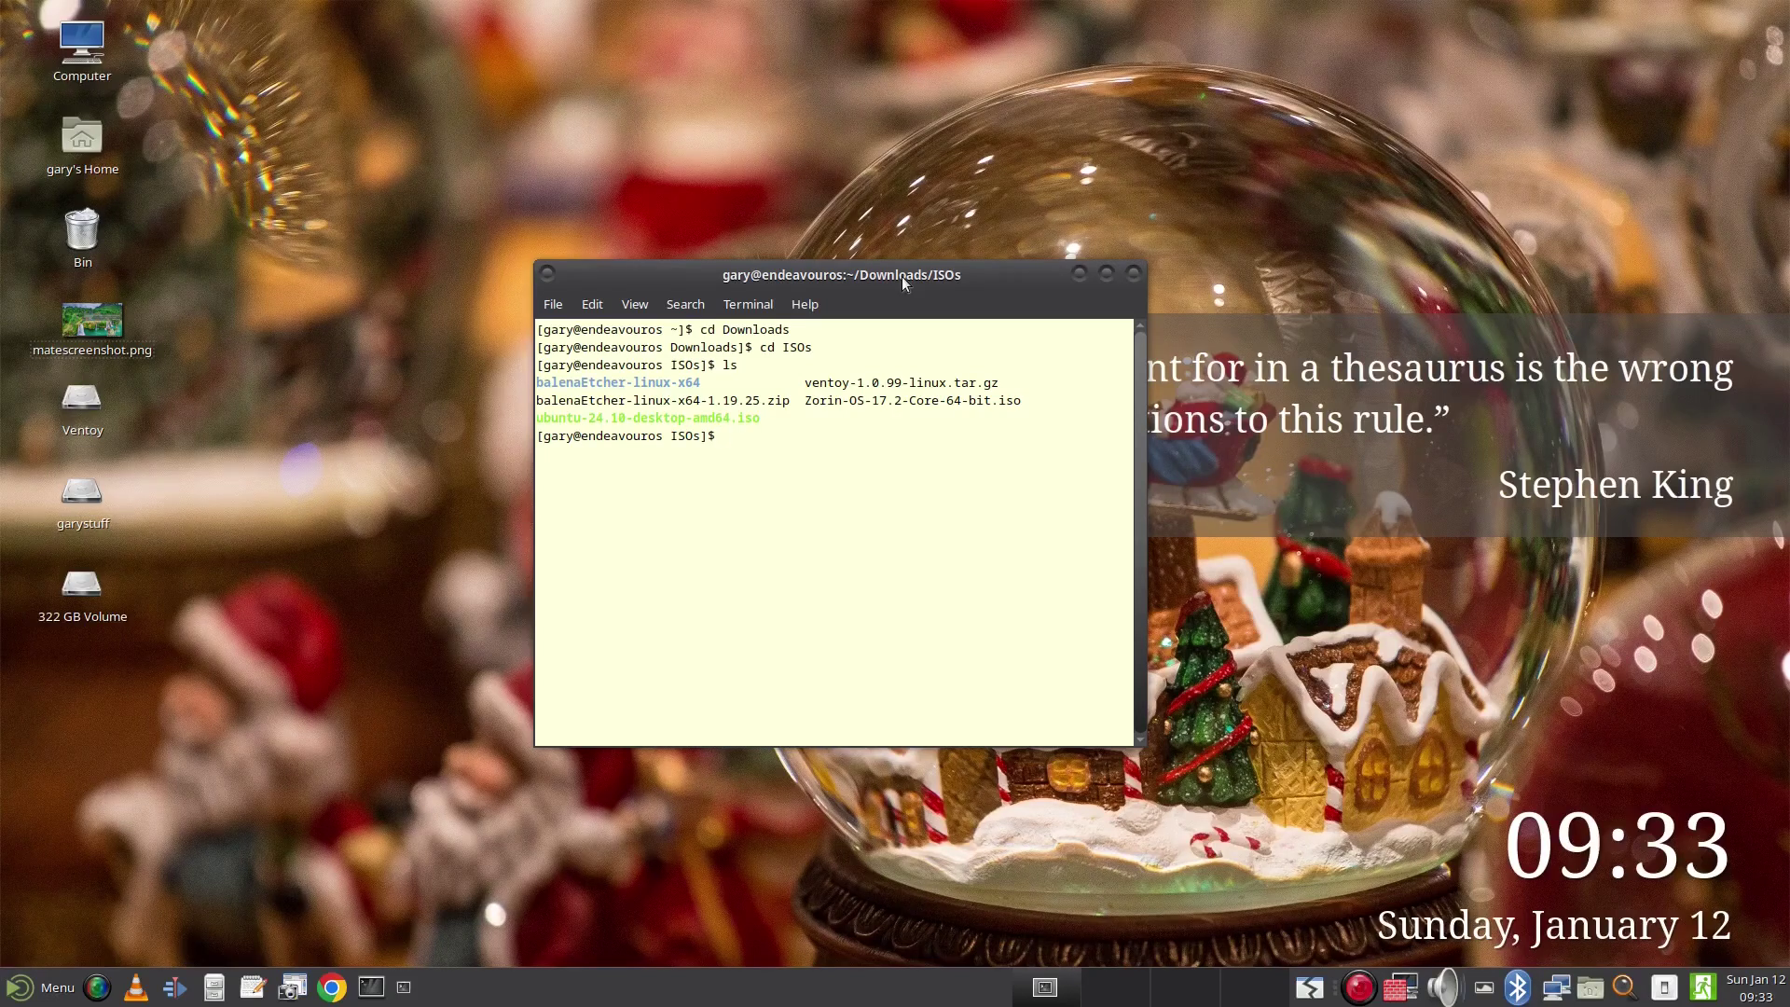
Extract ventoy-1.0.99-linux.tar.gz with tar -xzvf, then clear the screen and relist the folder.
type("tar -xzvf ventoy-1.0.99-li")
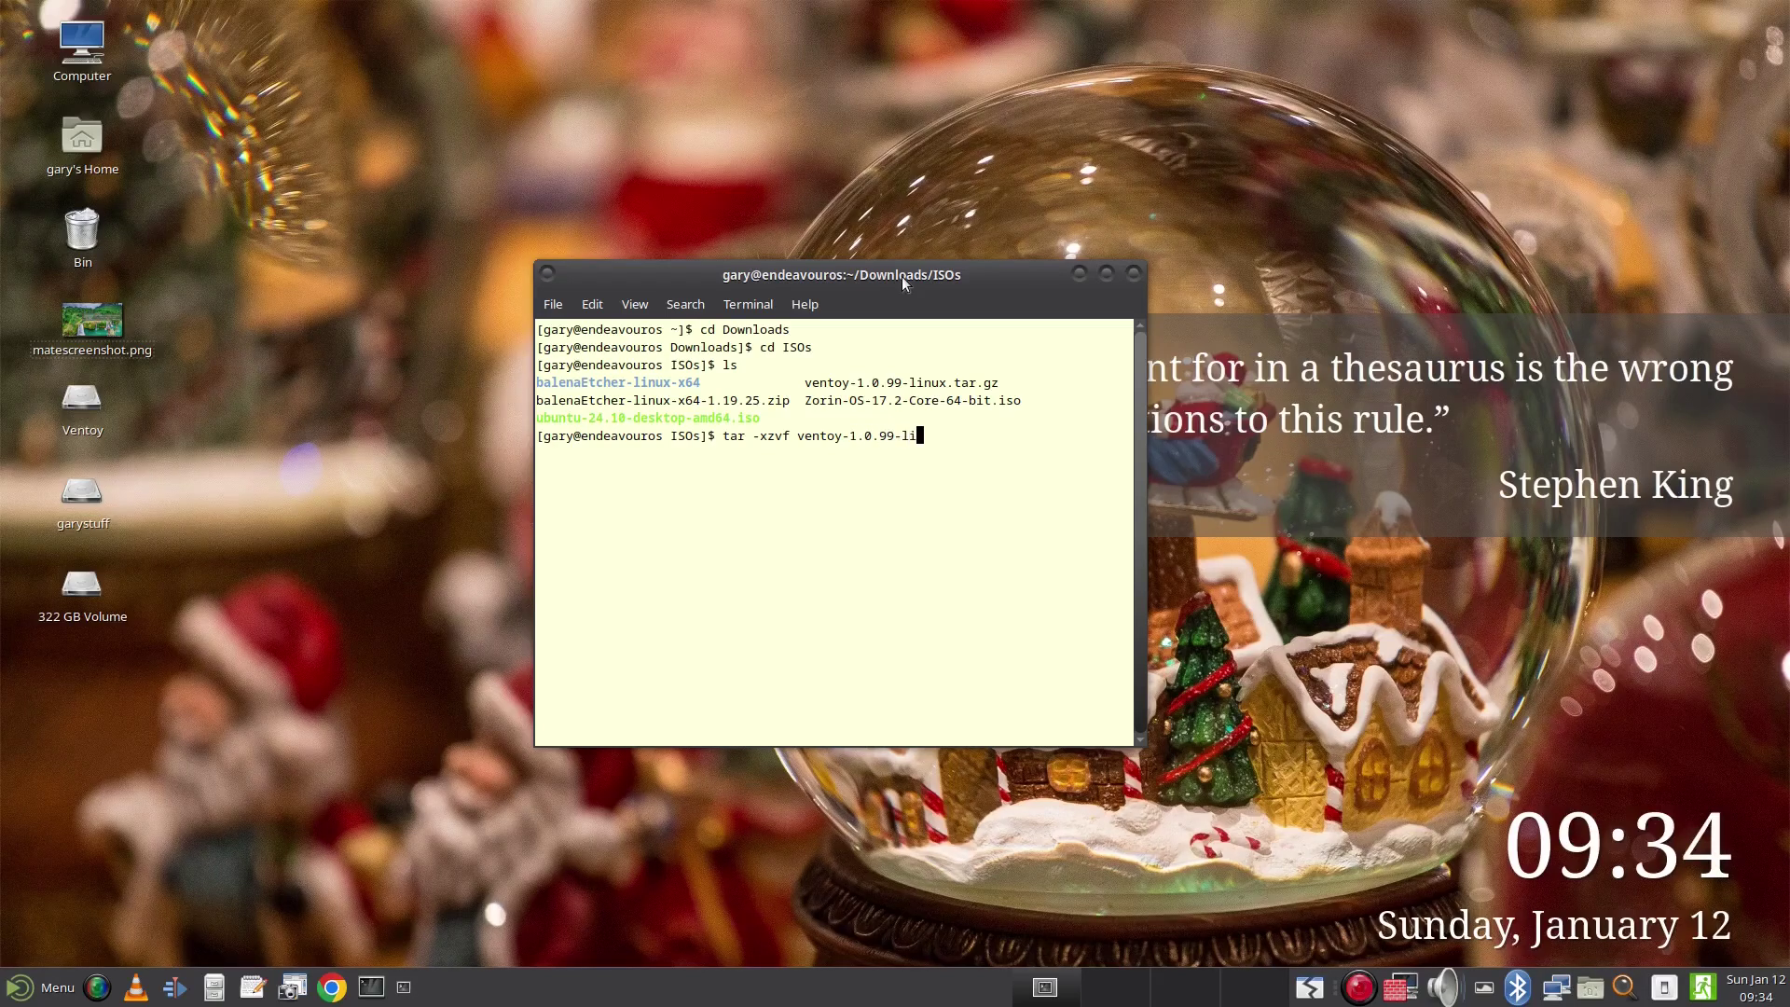
type("nux-")
key("BackSpace")
type(".tar.gz")
key("Return")
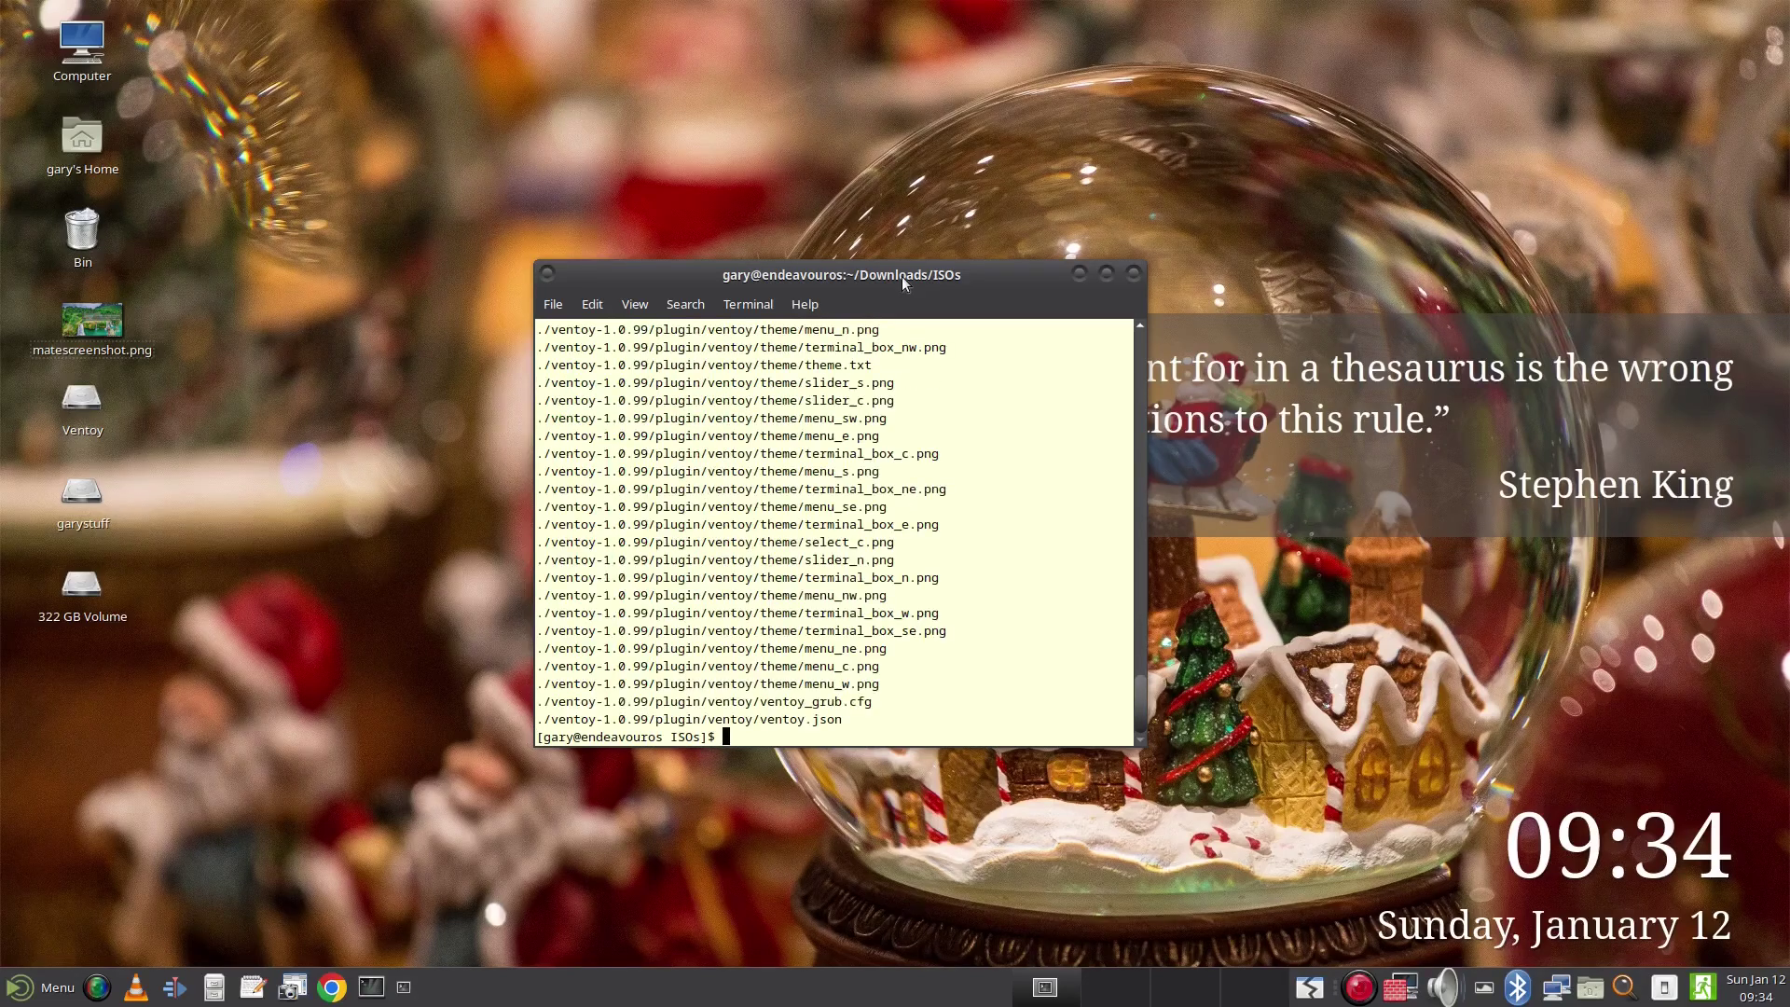
type("clear")
key("Return")
type("ls")
key("Return")
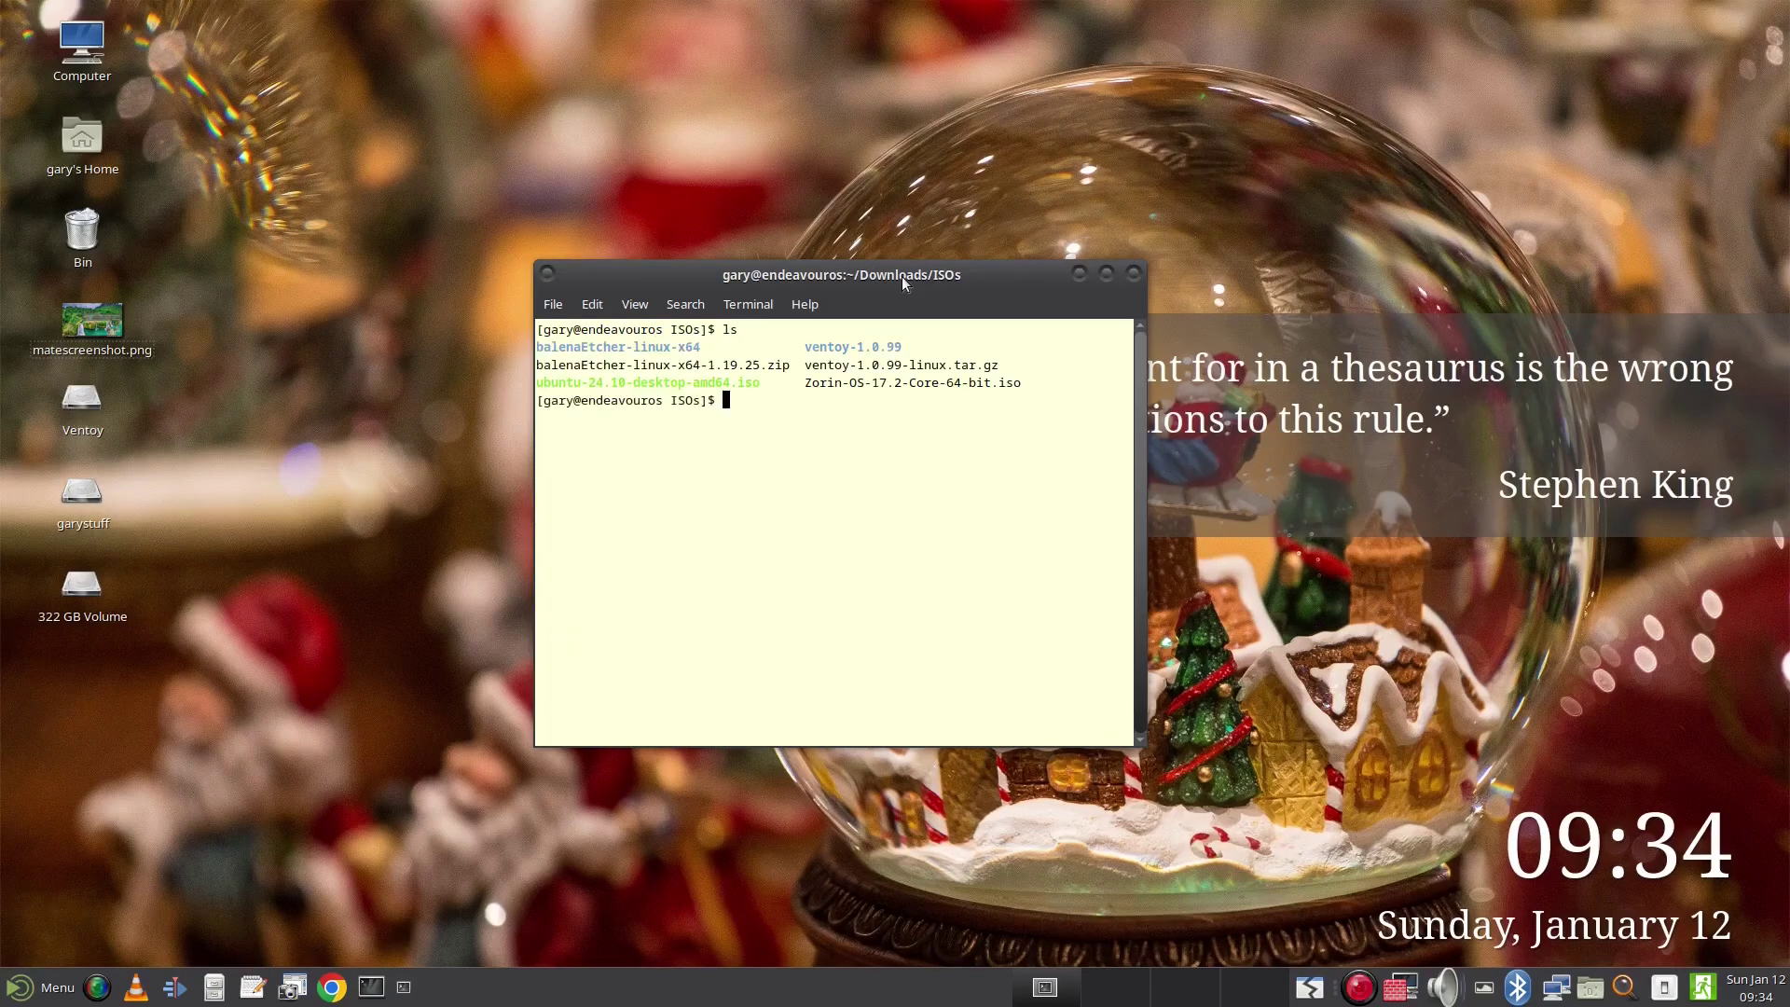
type("cd ventor-1.0.99")
Enter ventoy-1.0.99, list its contents and read the README in nano.
key("Return")
type("ls")
key("Return")
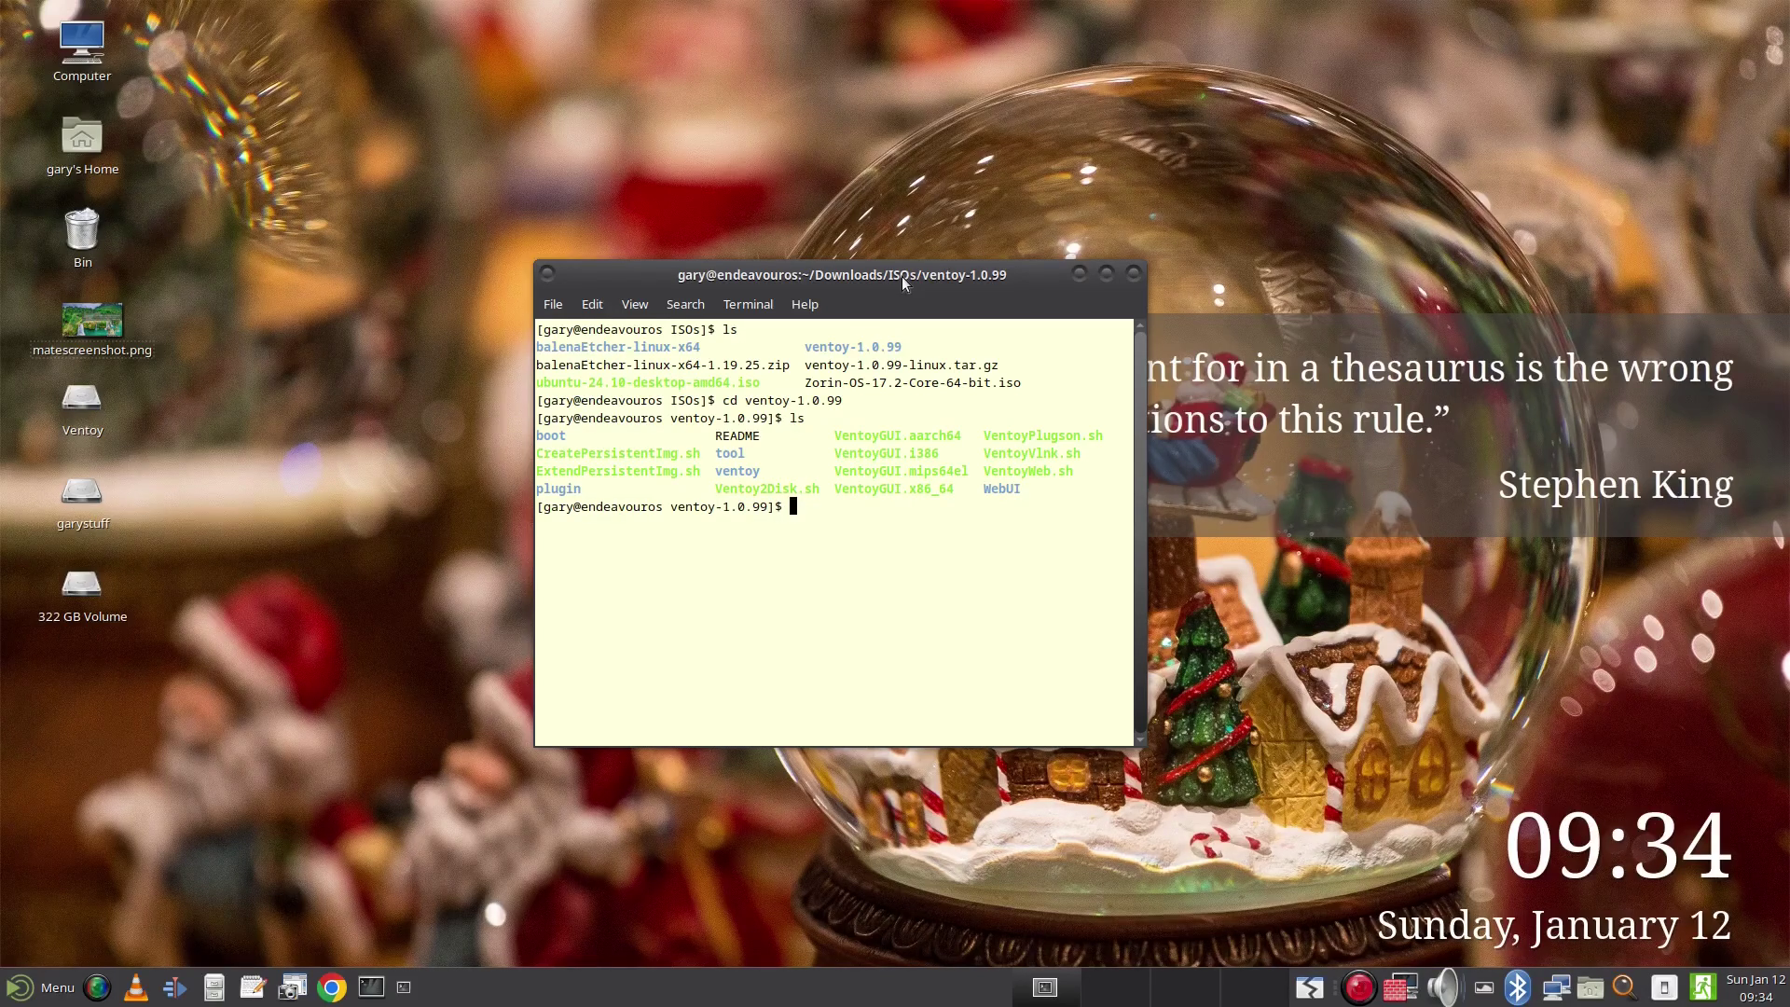
type("nano README")
key("Return")
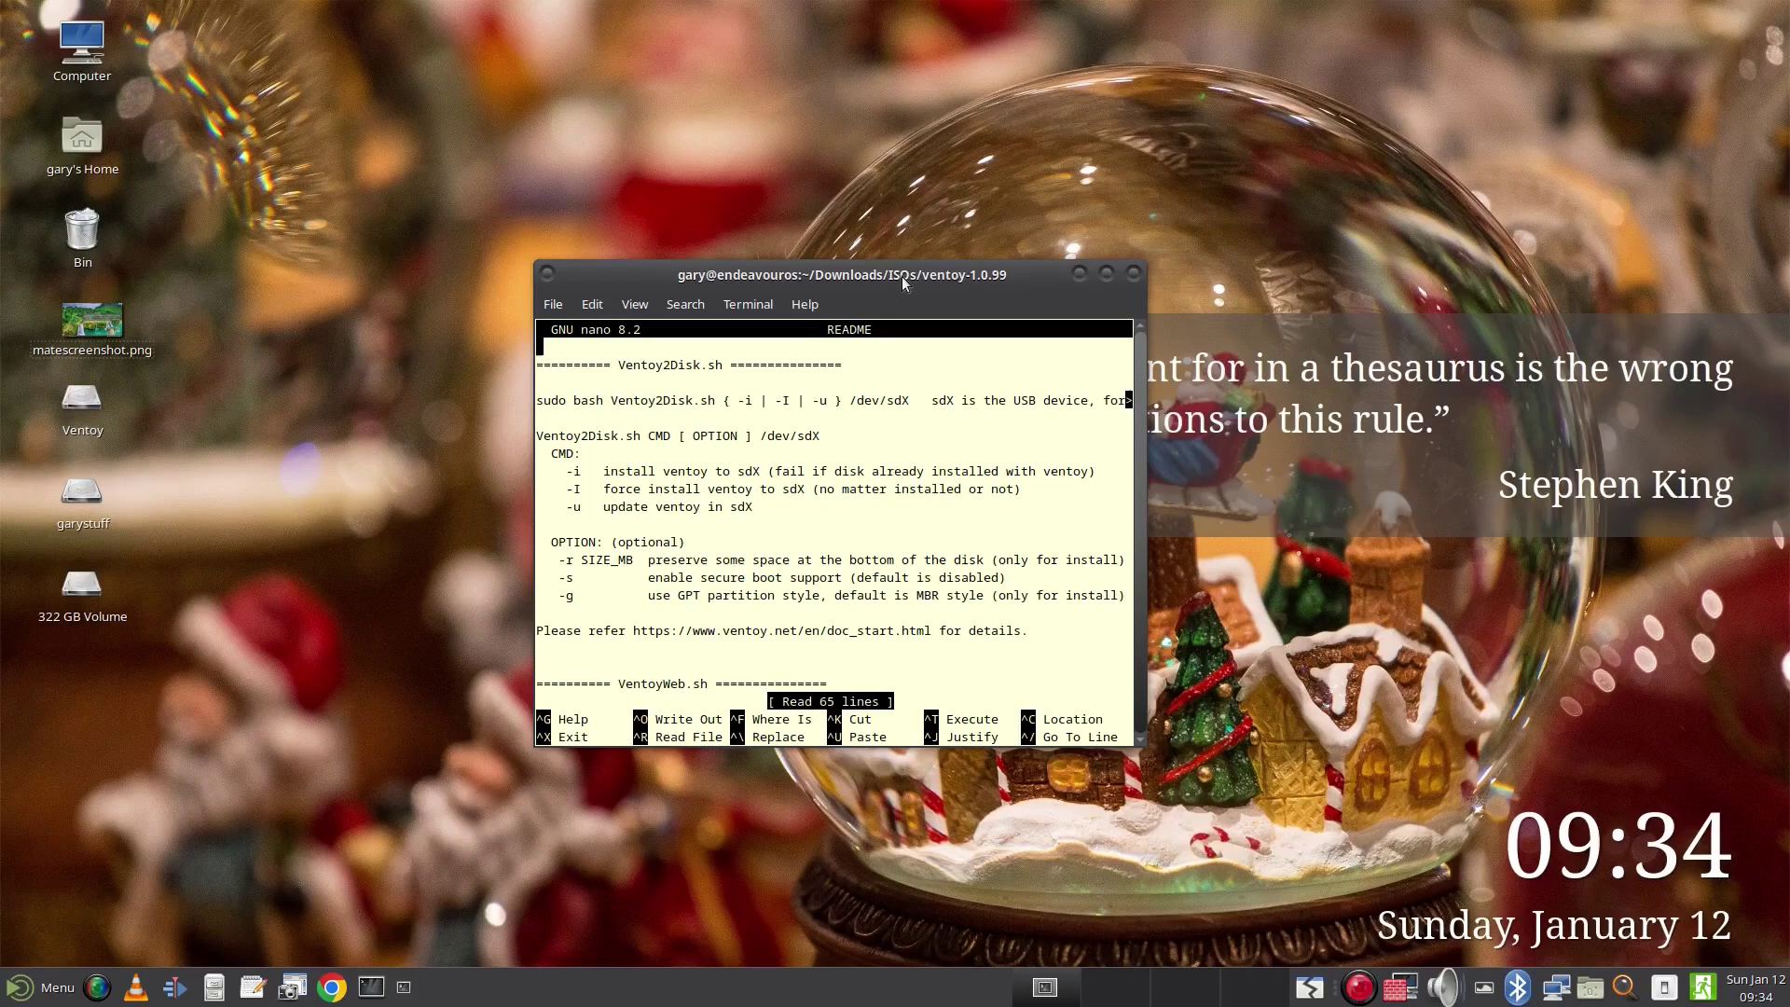
key("ctrl+x")
Run lsblk and highlight the 111.8G sdd disk line.
type("lsbl")
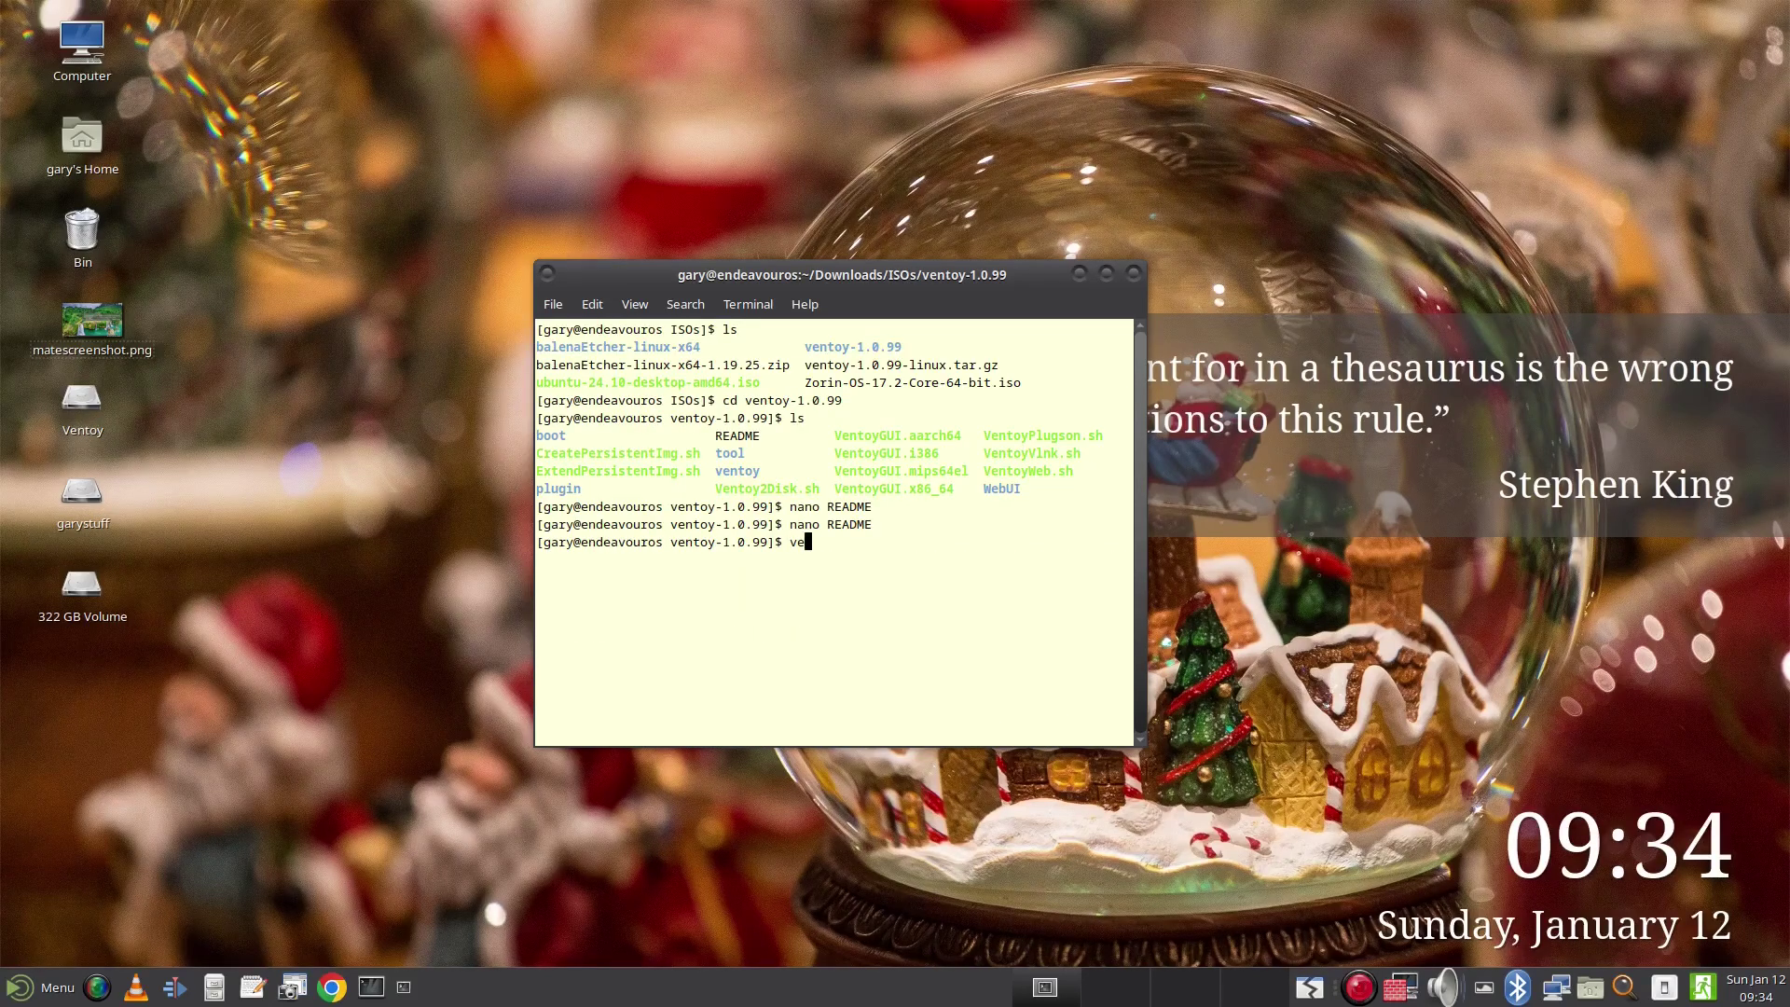
type("k")
key("Return")
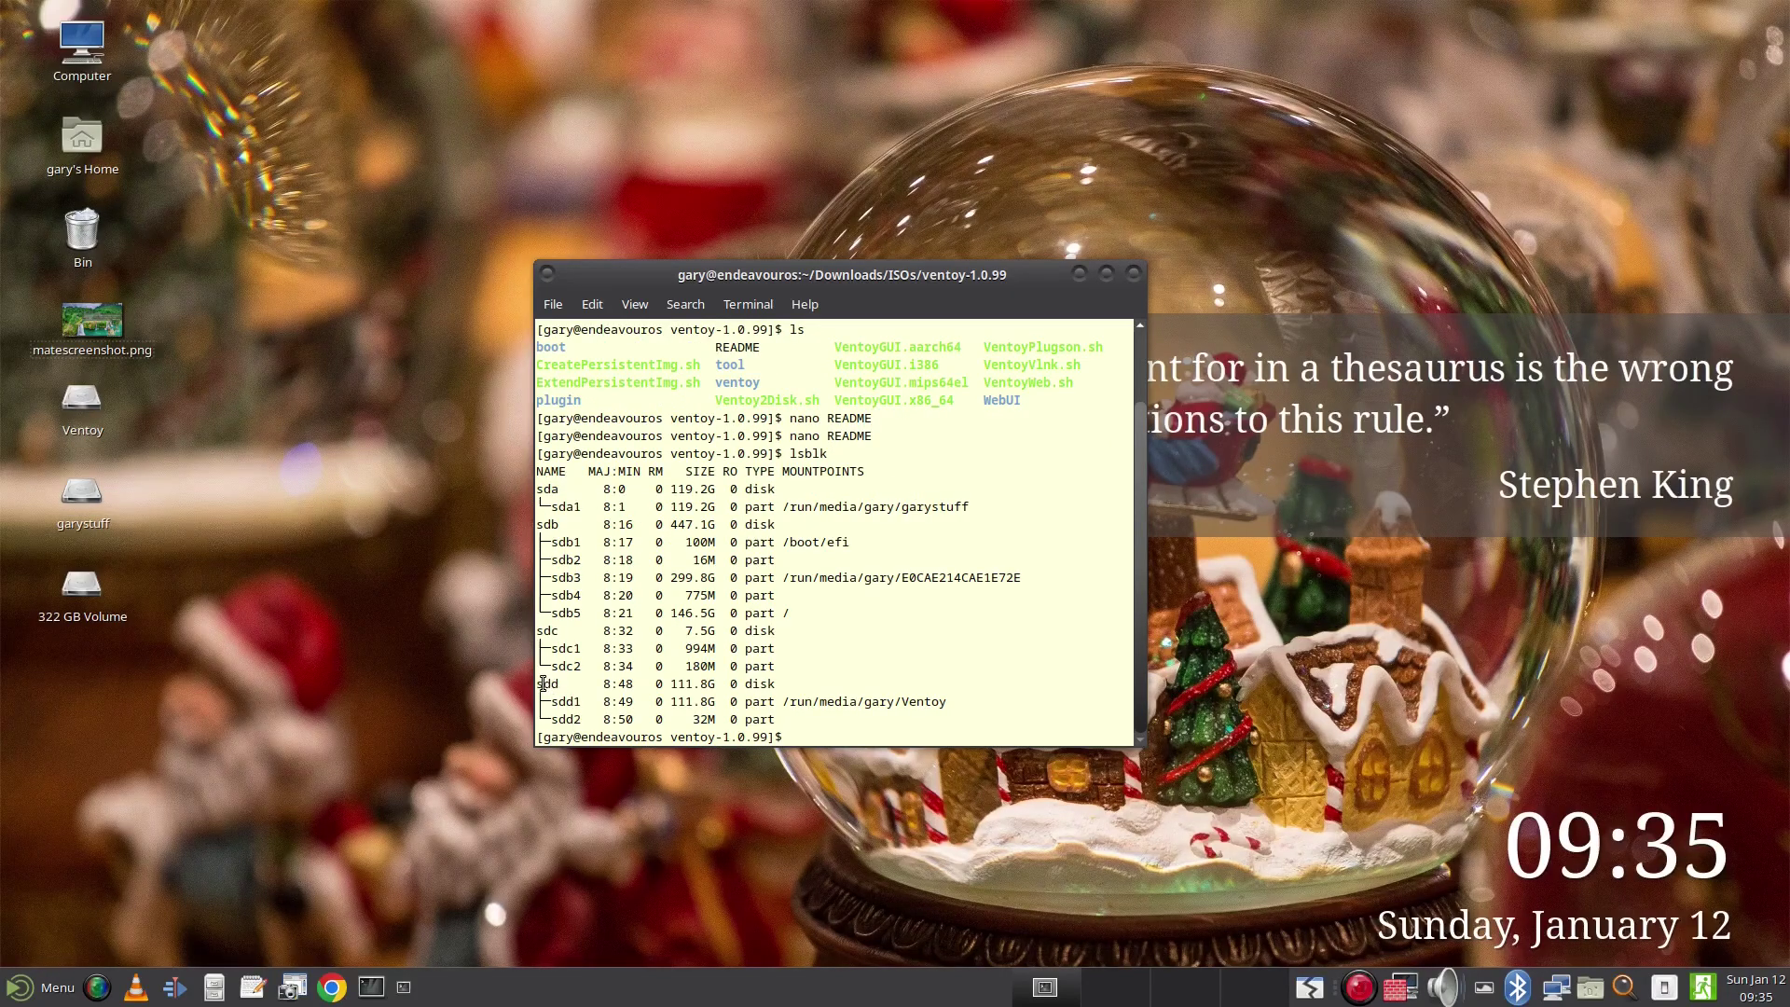
left_click_drag(545, 685, 649, 685)
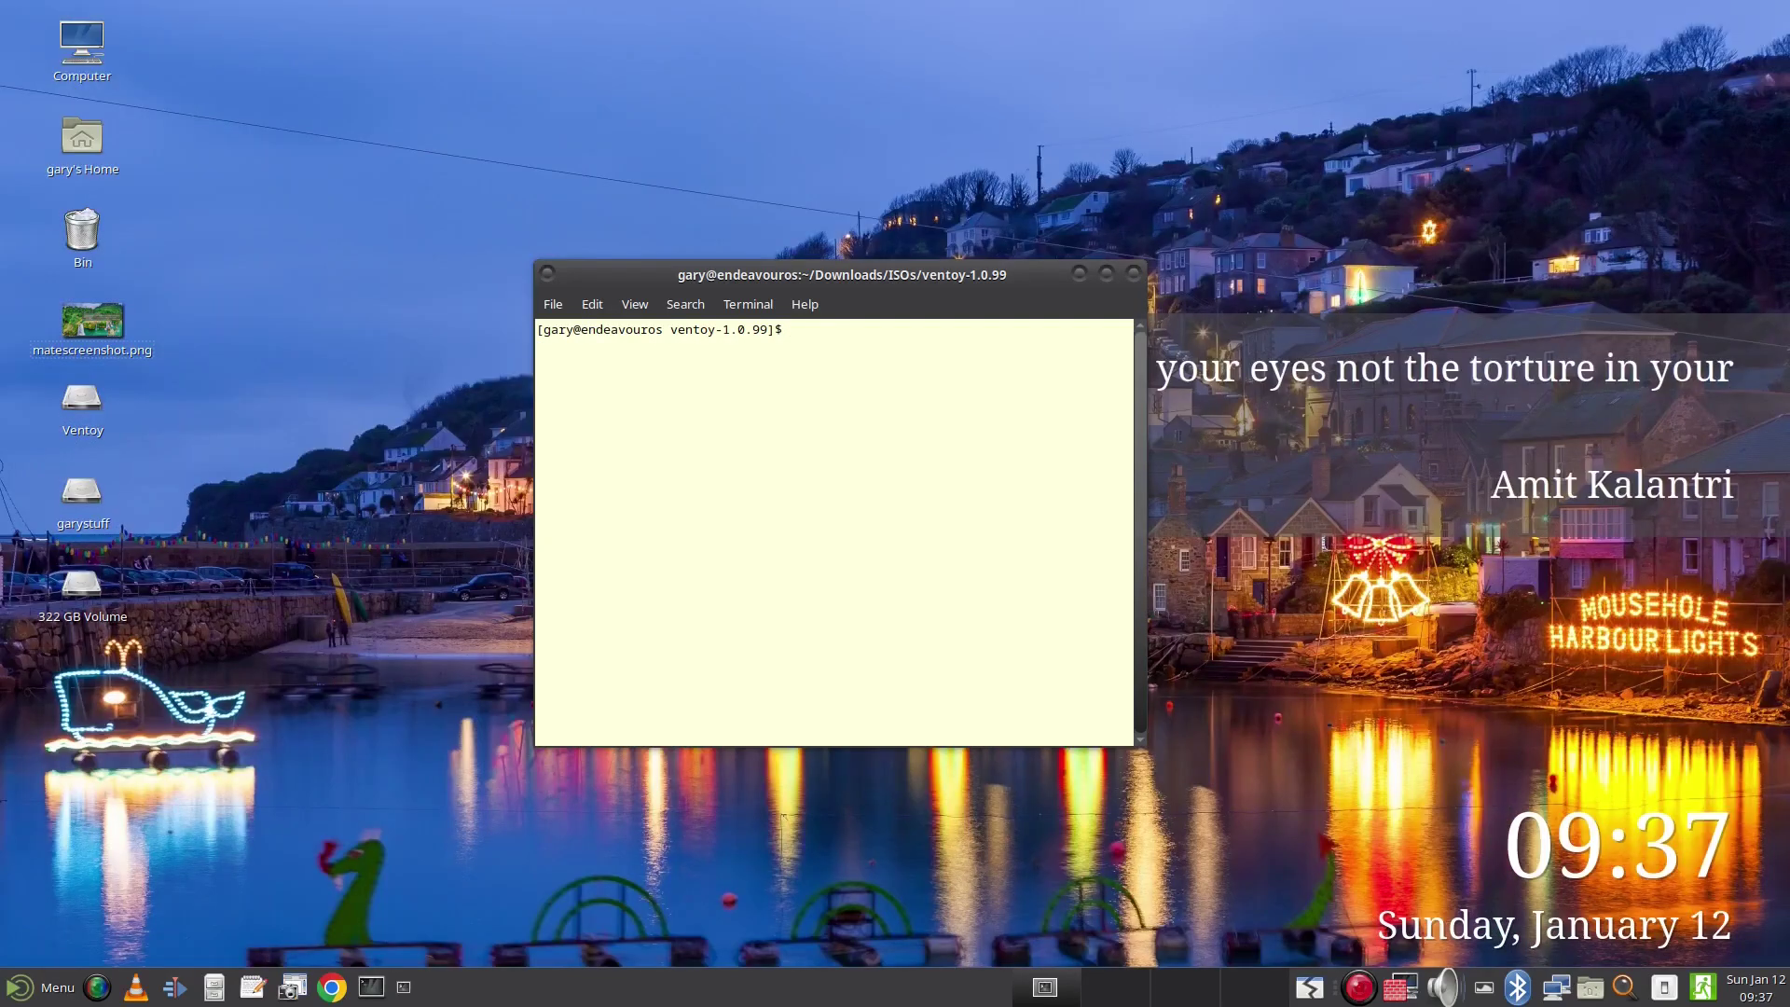
Run ./Ventoy2Disk.sh -I /dev/sdd with sudo, enter the password, and answer y to both confirmations.
type("./Ventoy2Disk.sh -I /dev/sdd")
key("Return")
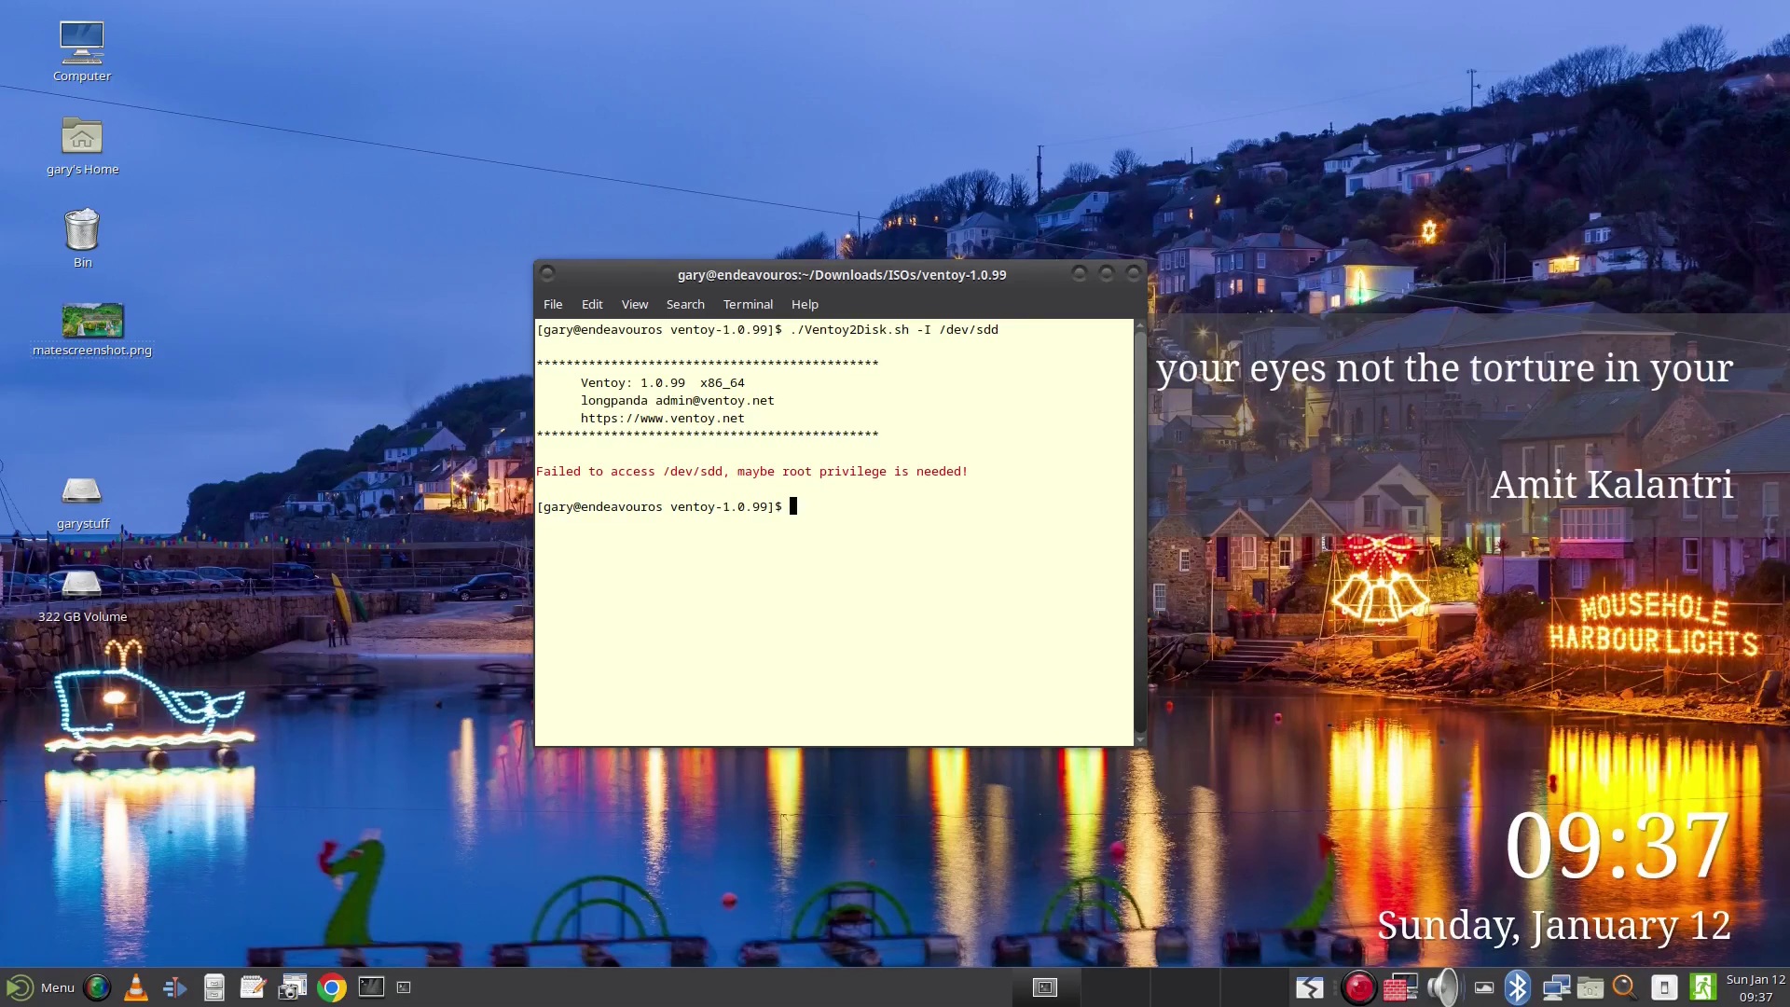
type("sudo !!")
key("Return")
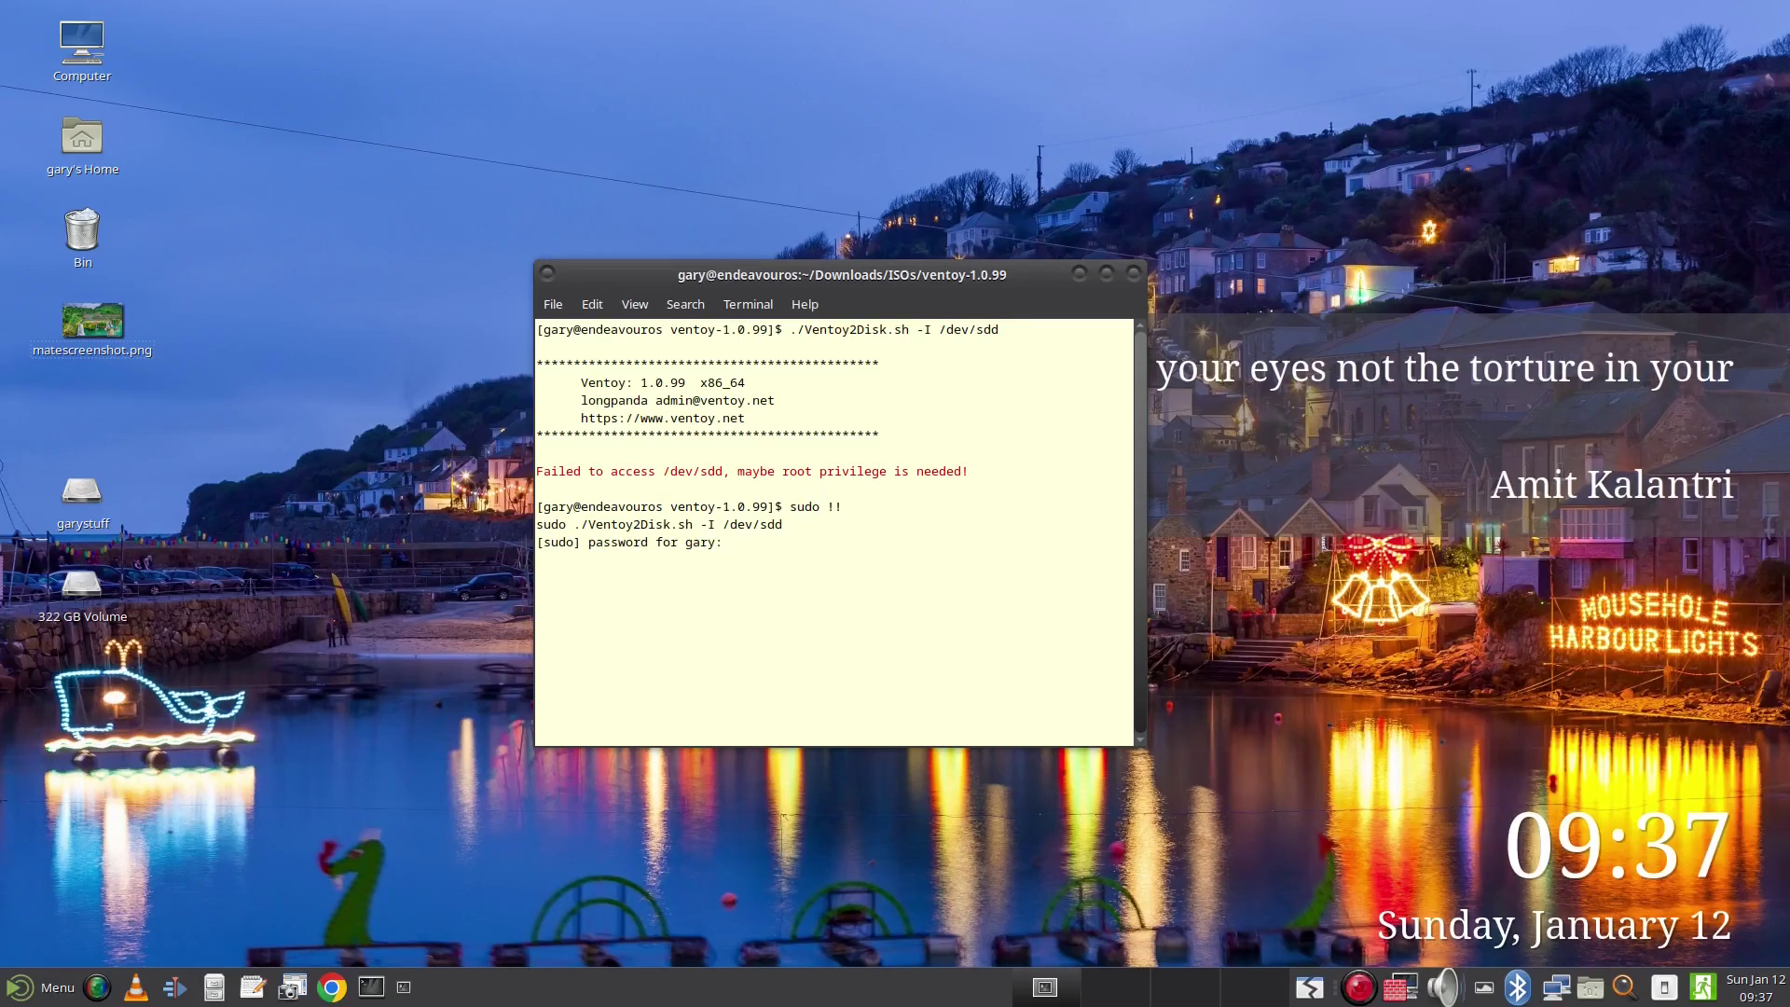
key("Return")
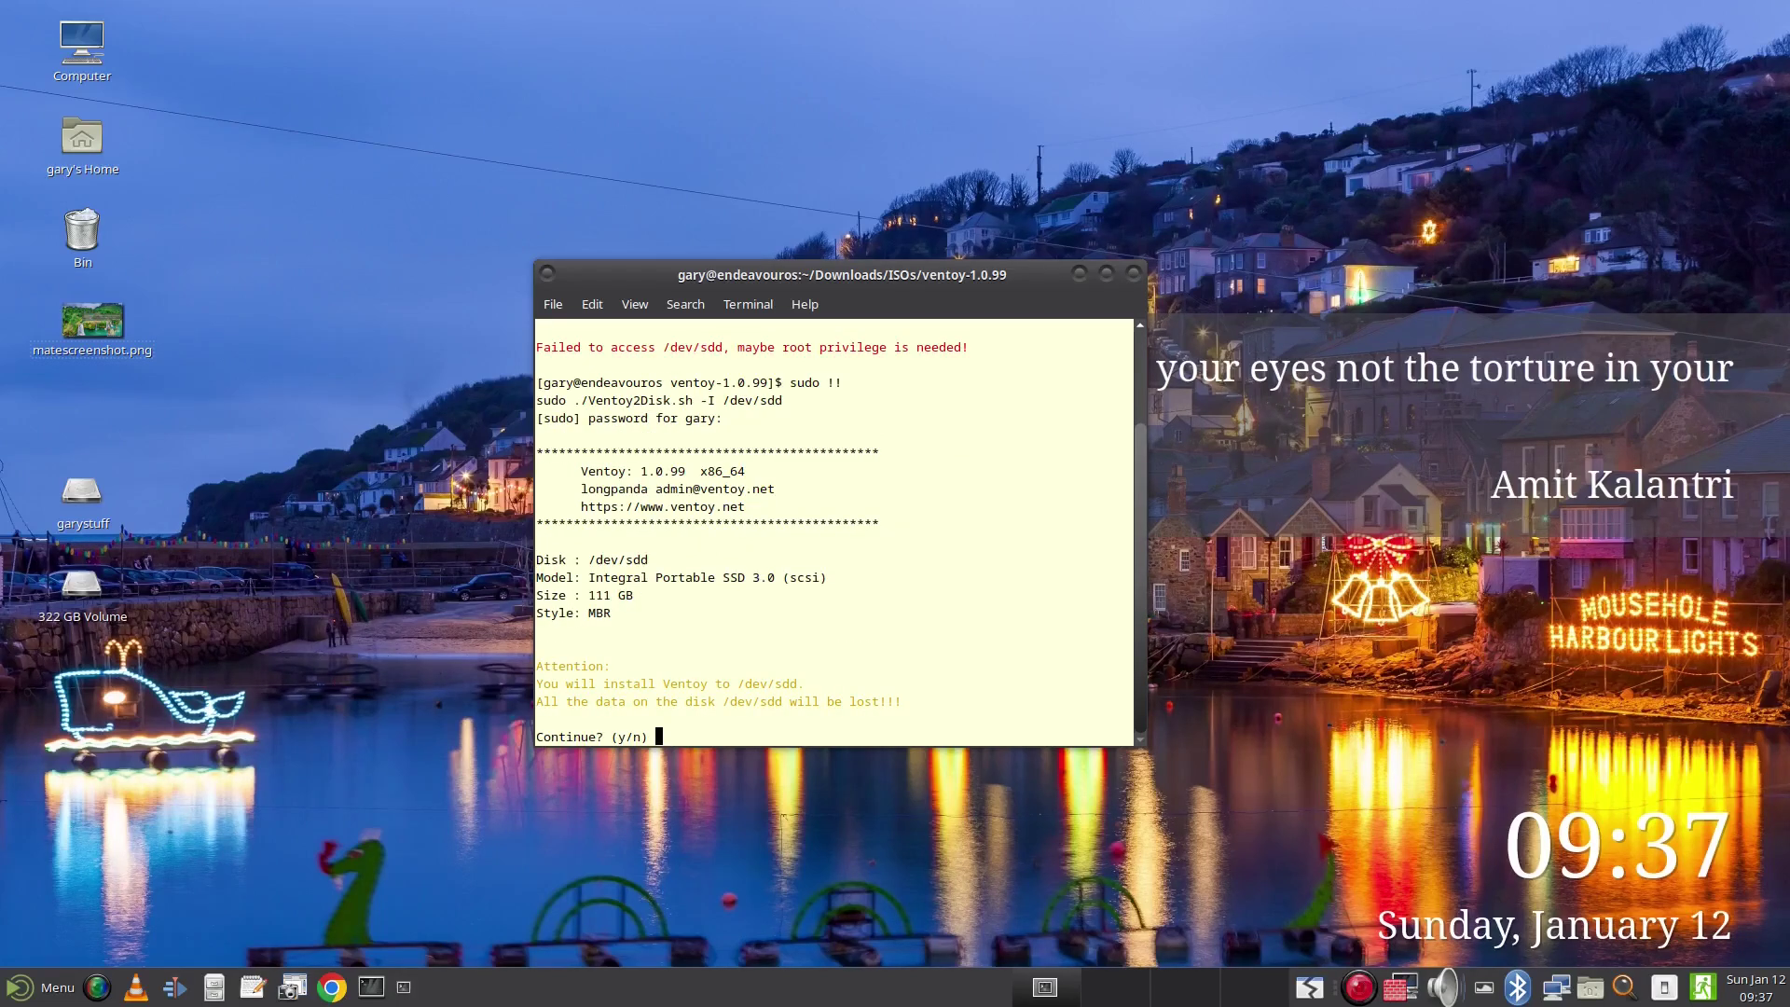
type("y")
key("Return")
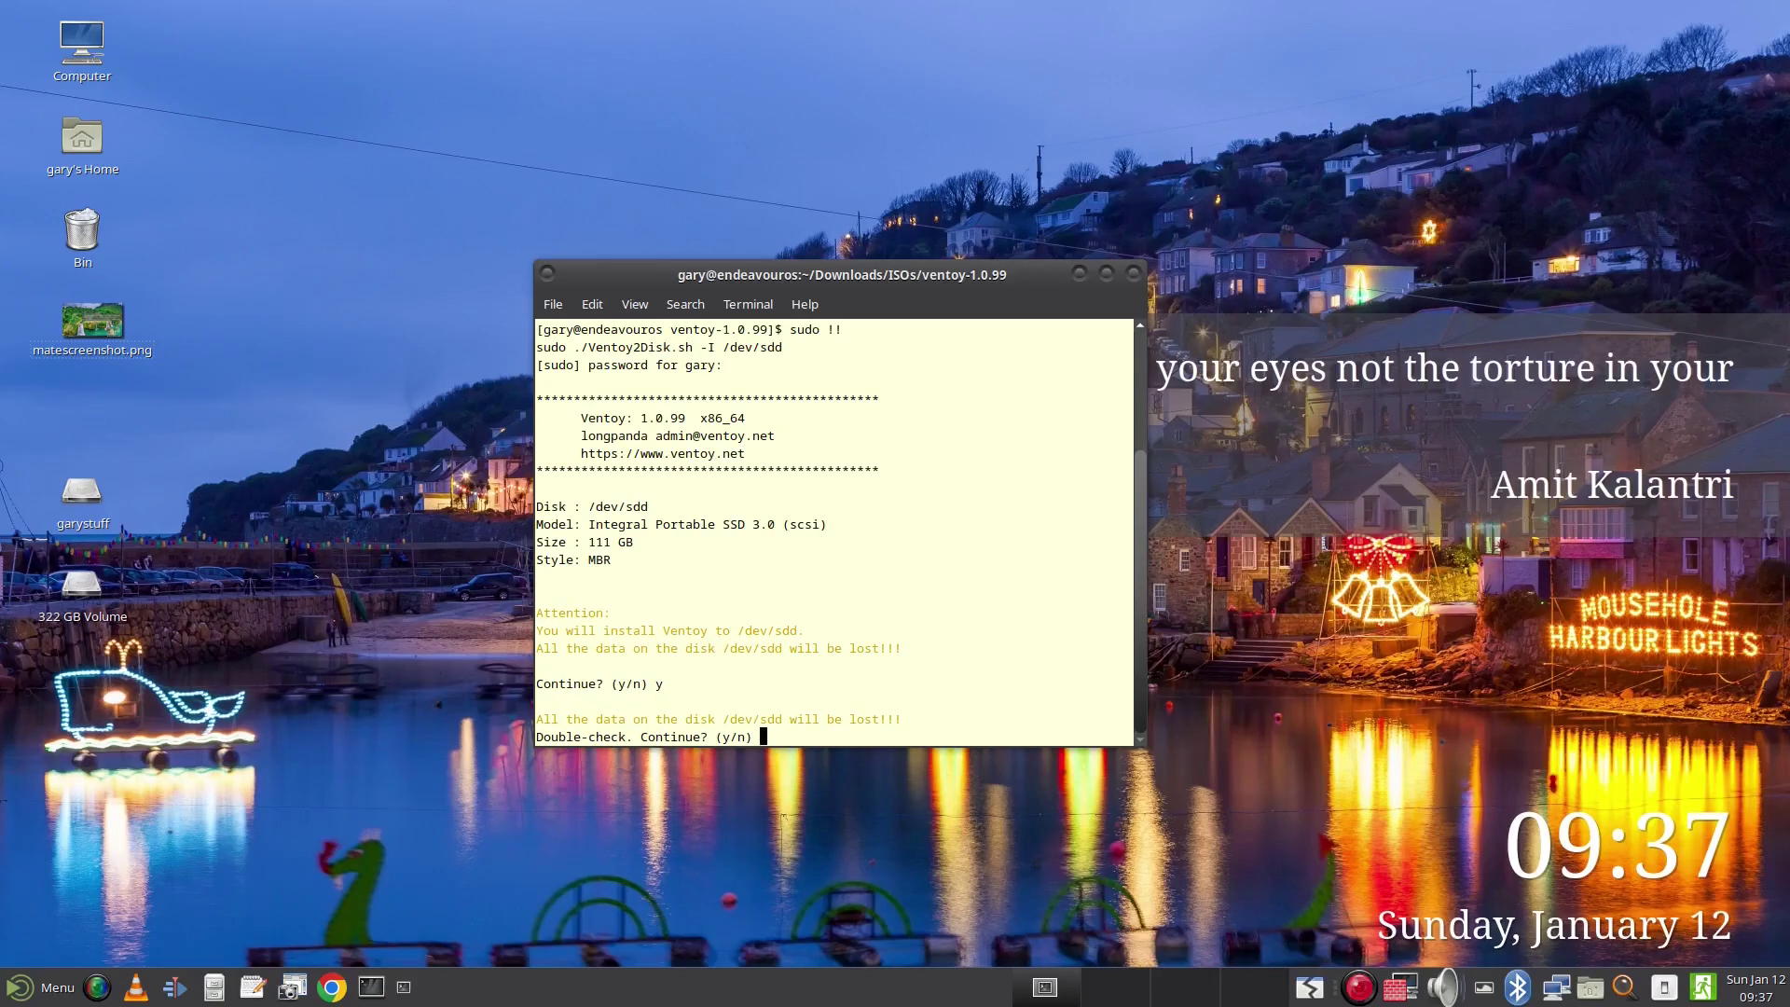
type("y")
key("Return")
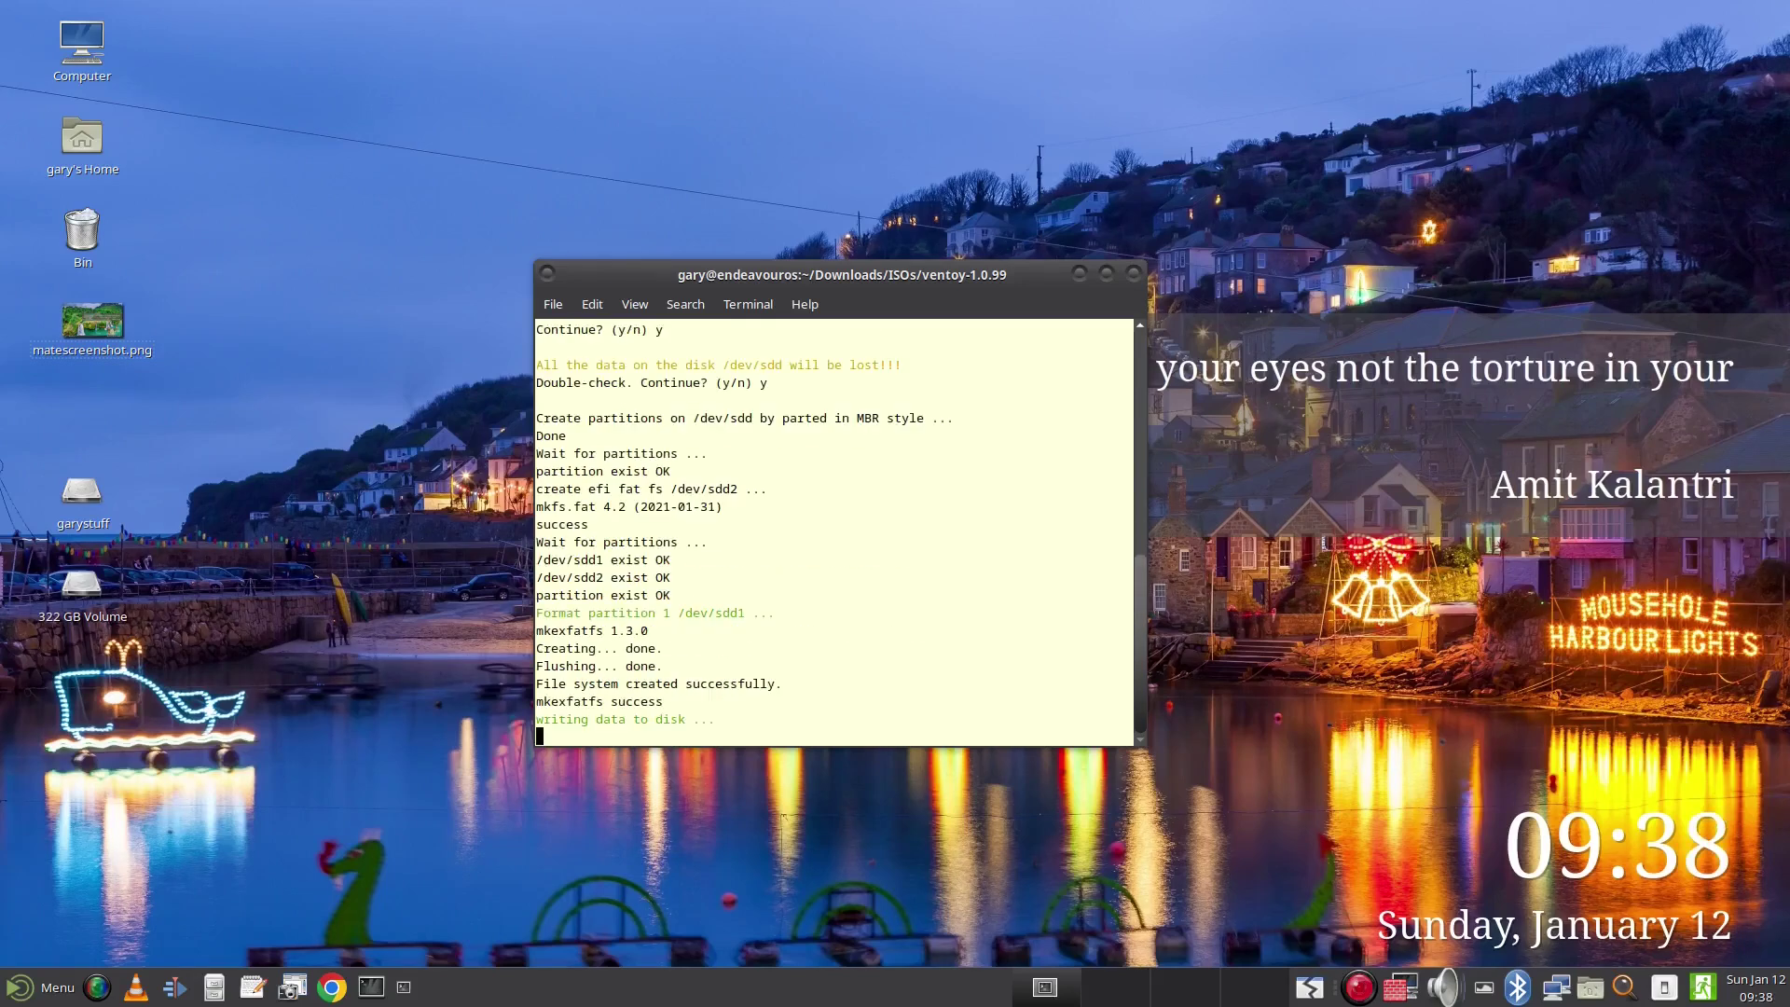
Copy Zorin-OS-17.2-Core-64-bit.iso from Downloads/ISOs and paste it onto the Ventoy drive.
left_click(320, 715)
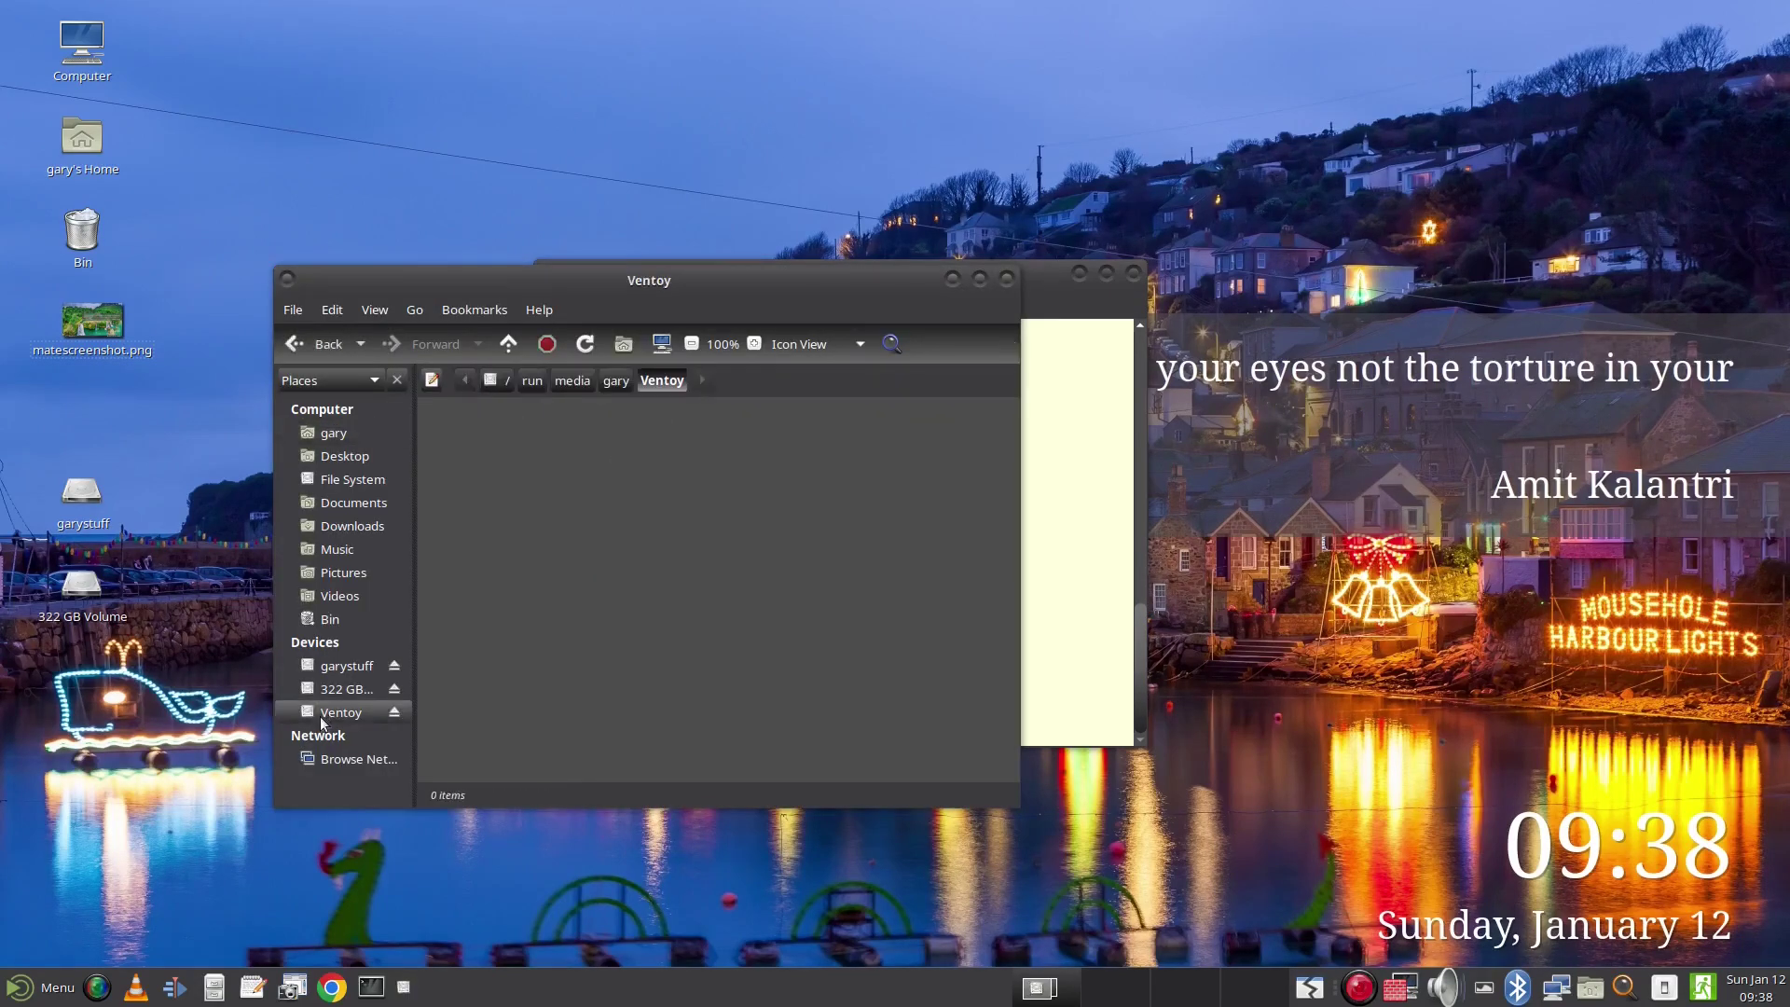
left_click(362, 527)
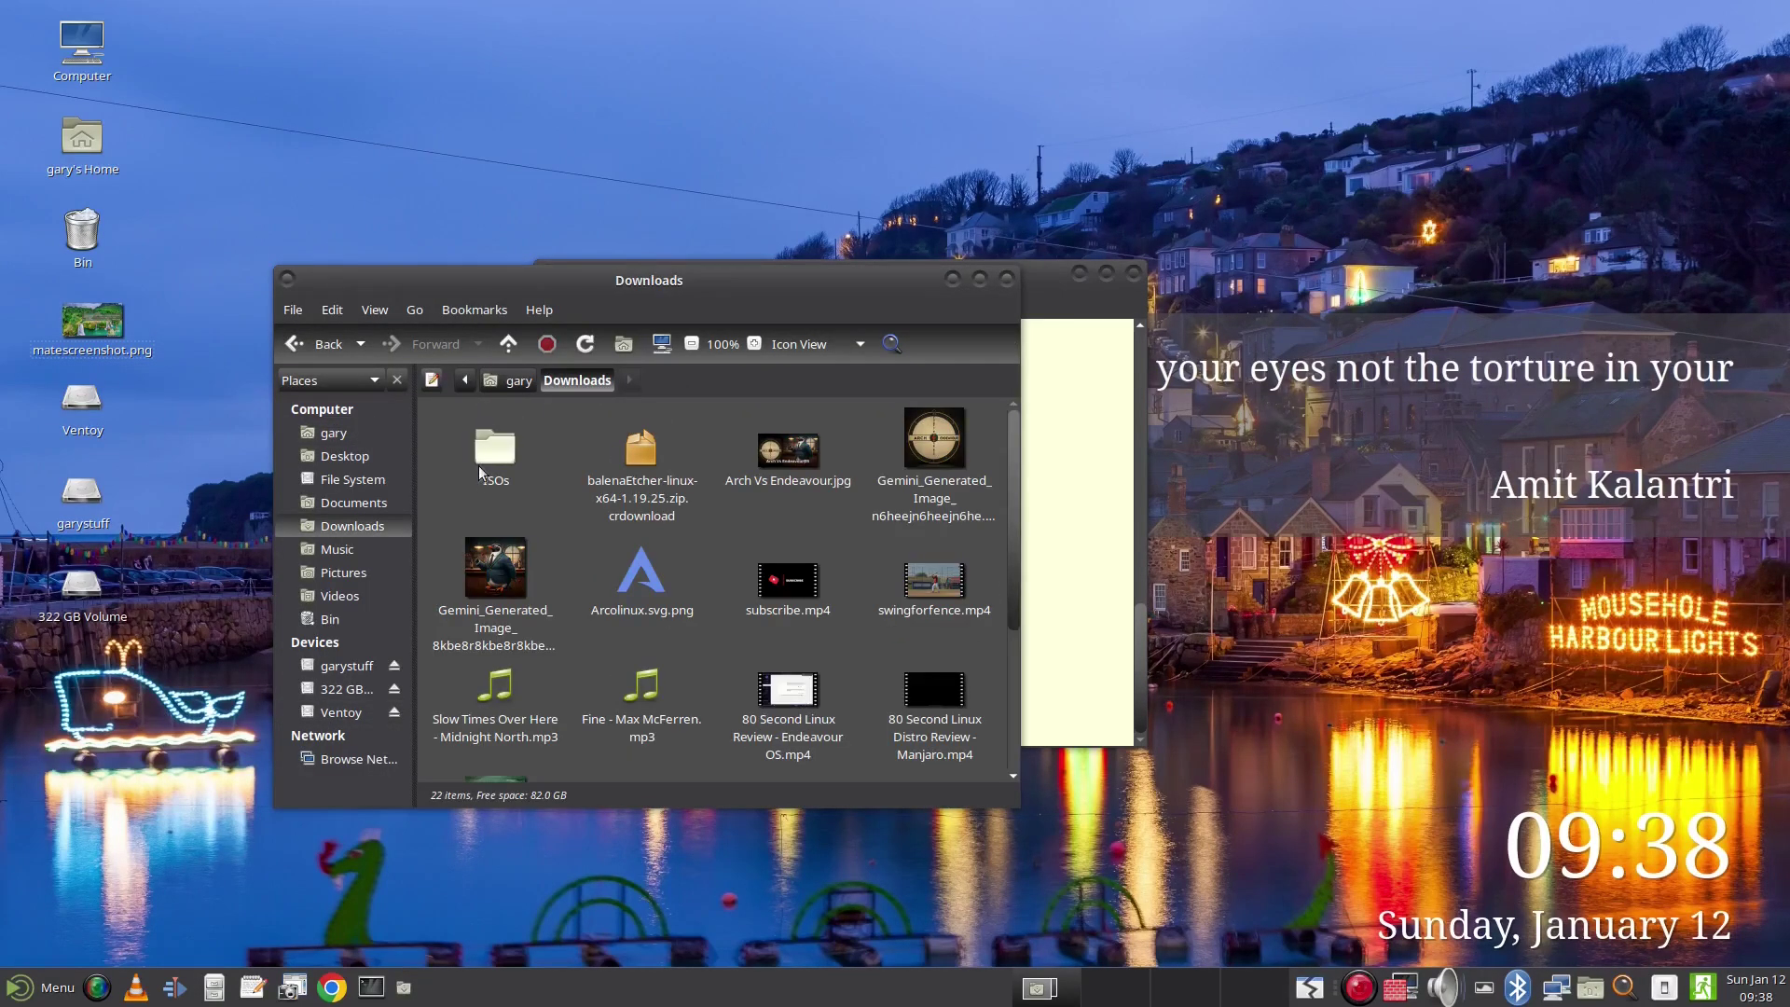
double_click(479, 466)
left_click(645, 533)
right_click(645, 536)
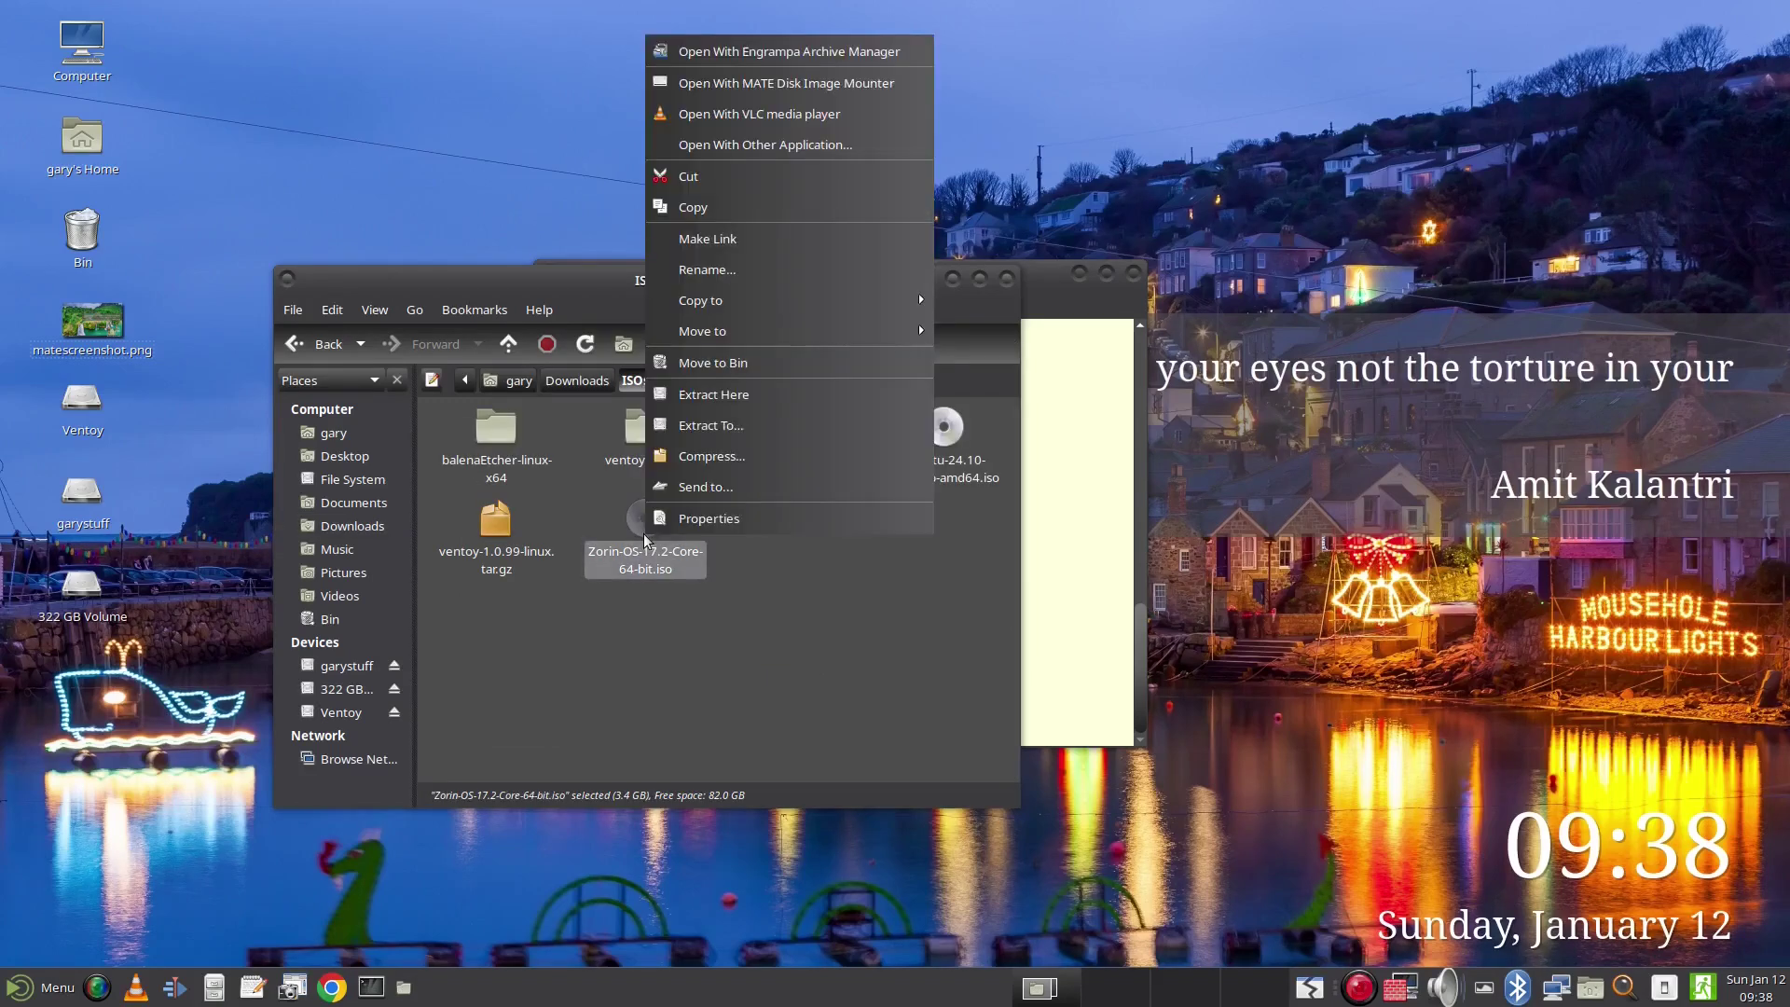
left_click(724, 205)
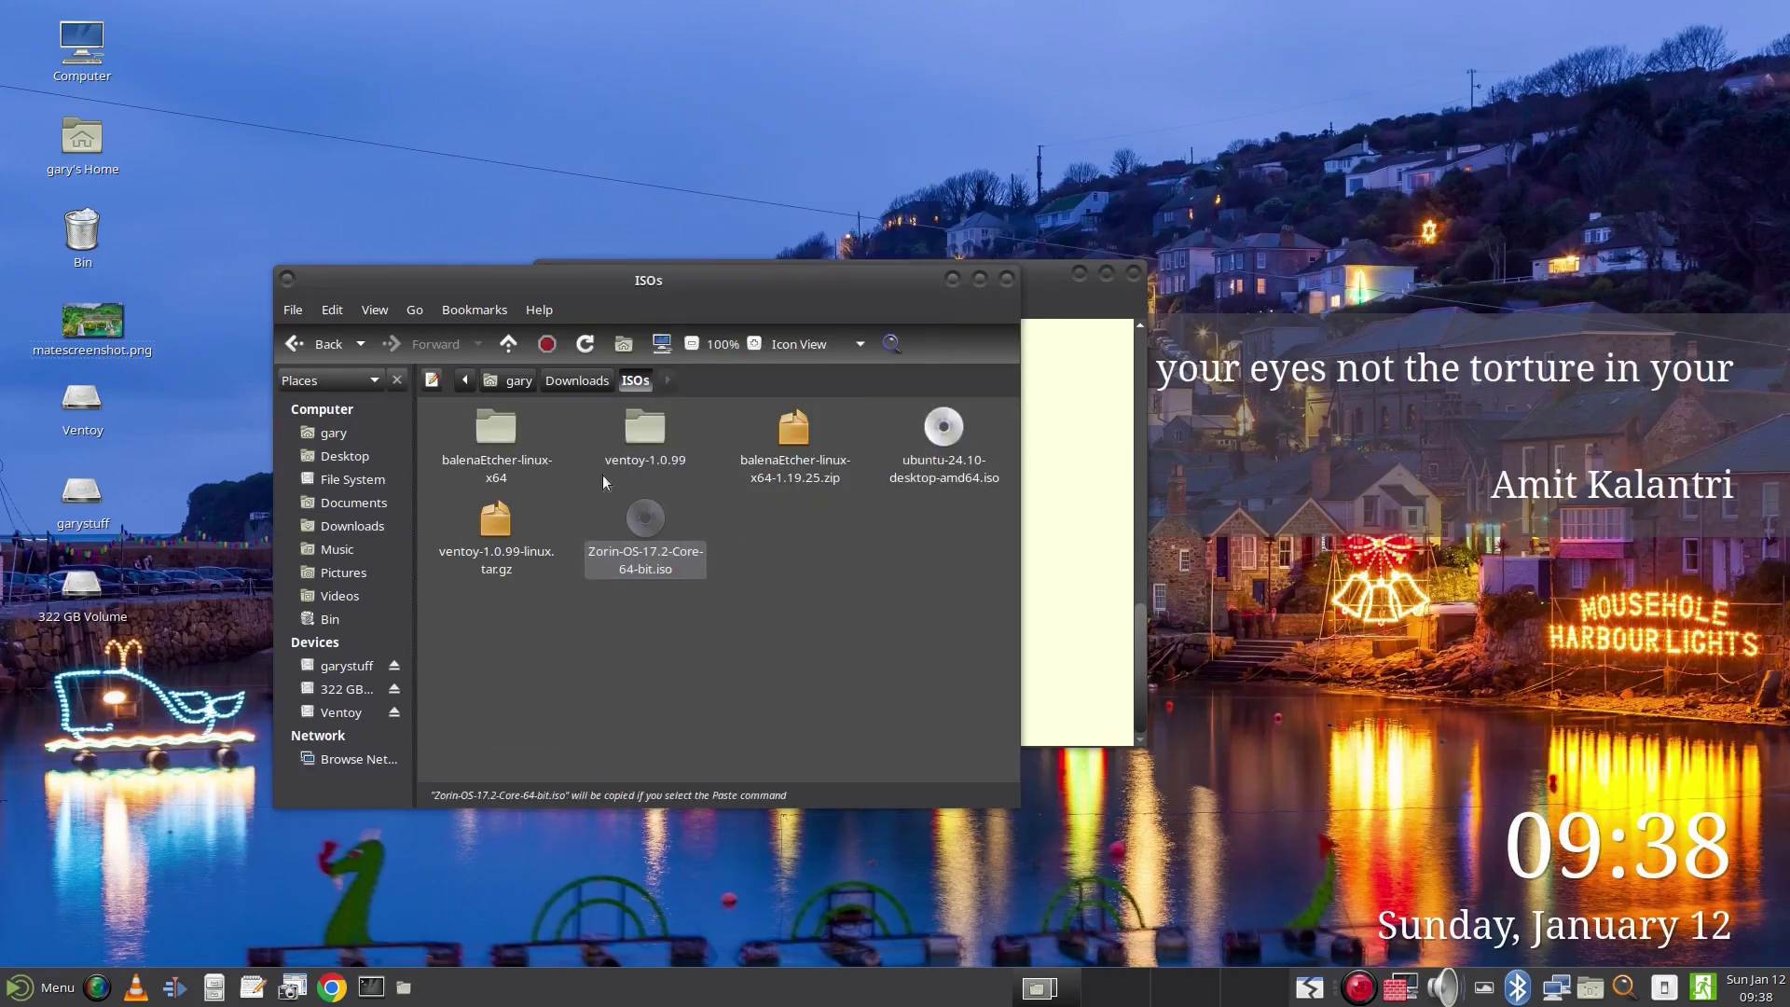
left_click(347, 712)
right_click(539, 552)
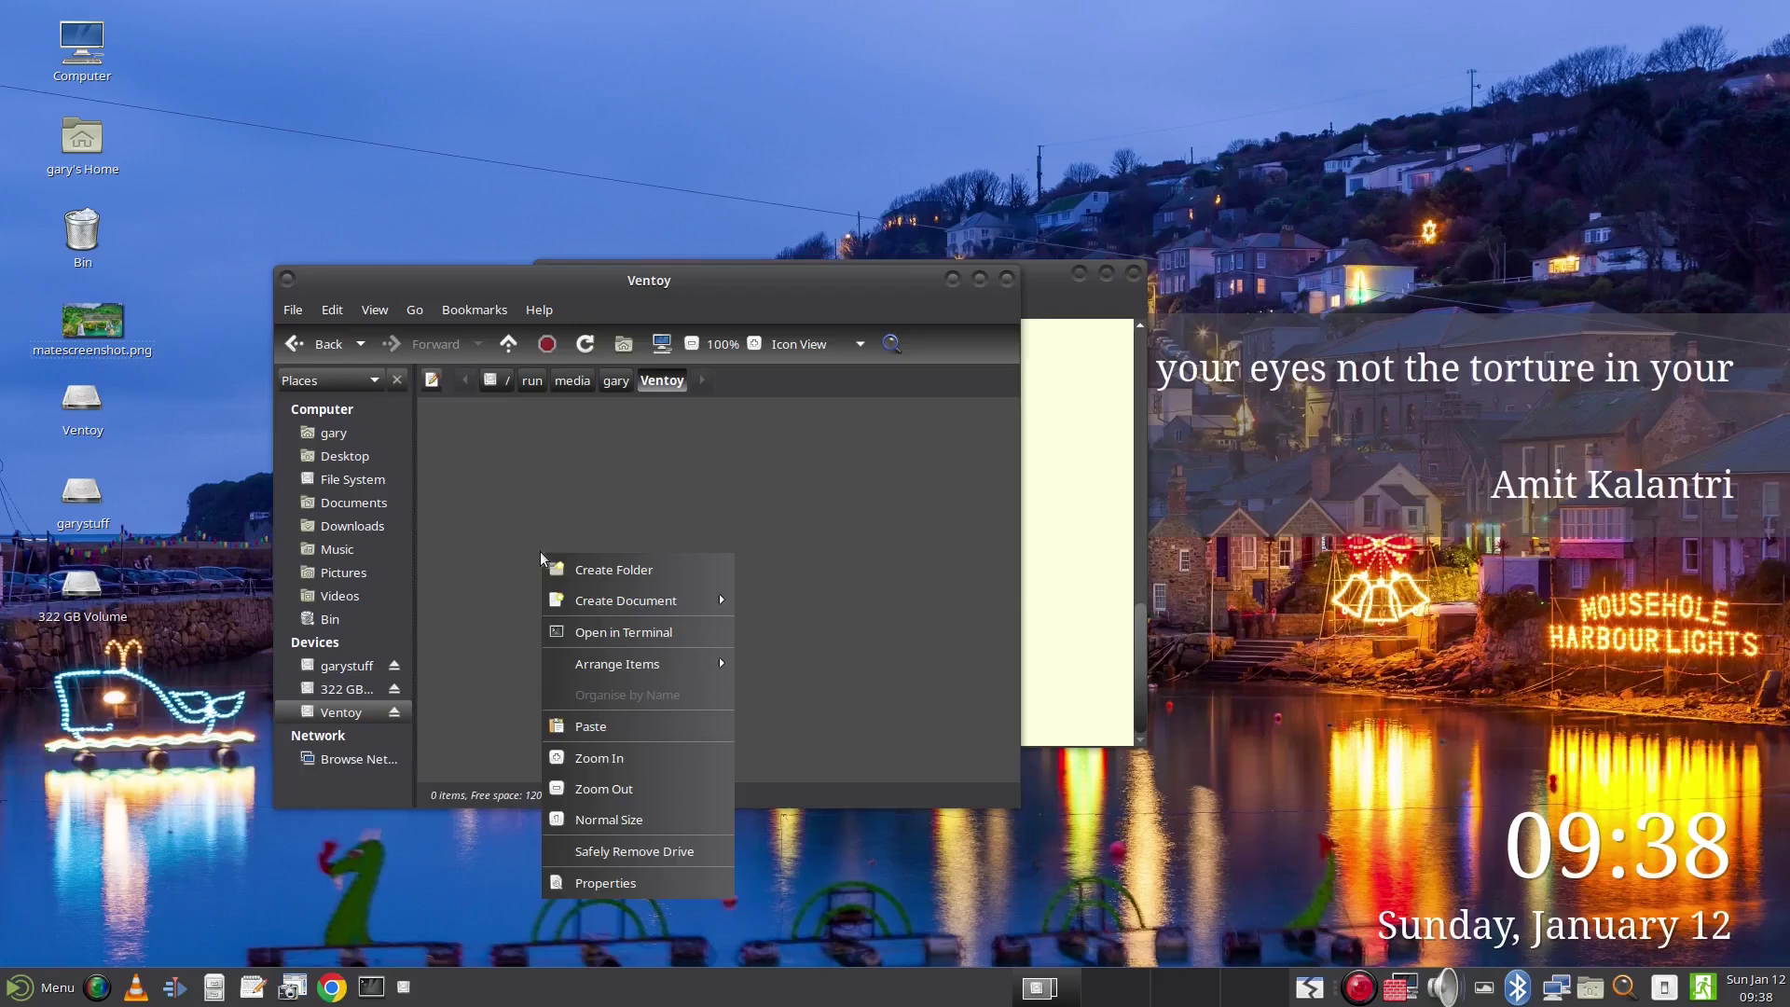
left_click(590, 735)
Copy the ubuntu-24.10 ISO and paste it onto the Ventoy drive too.
key("alt+Left")
right_click(927, 446)
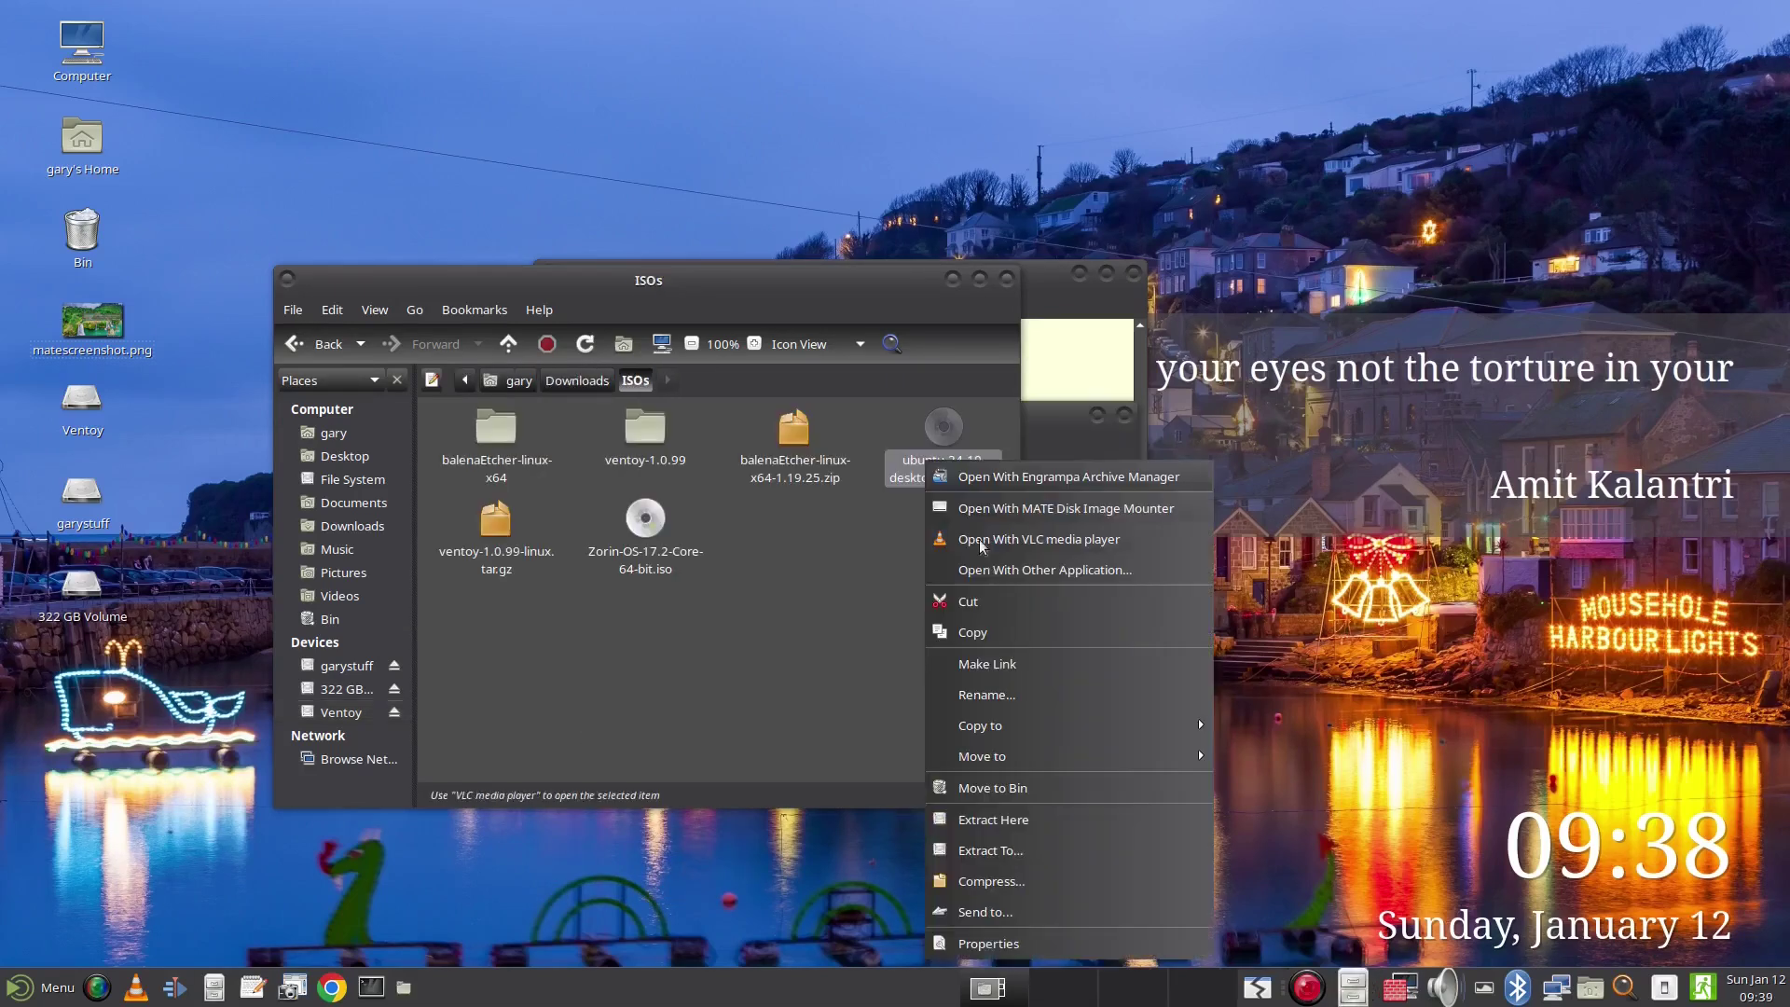
left_click(991, 627)
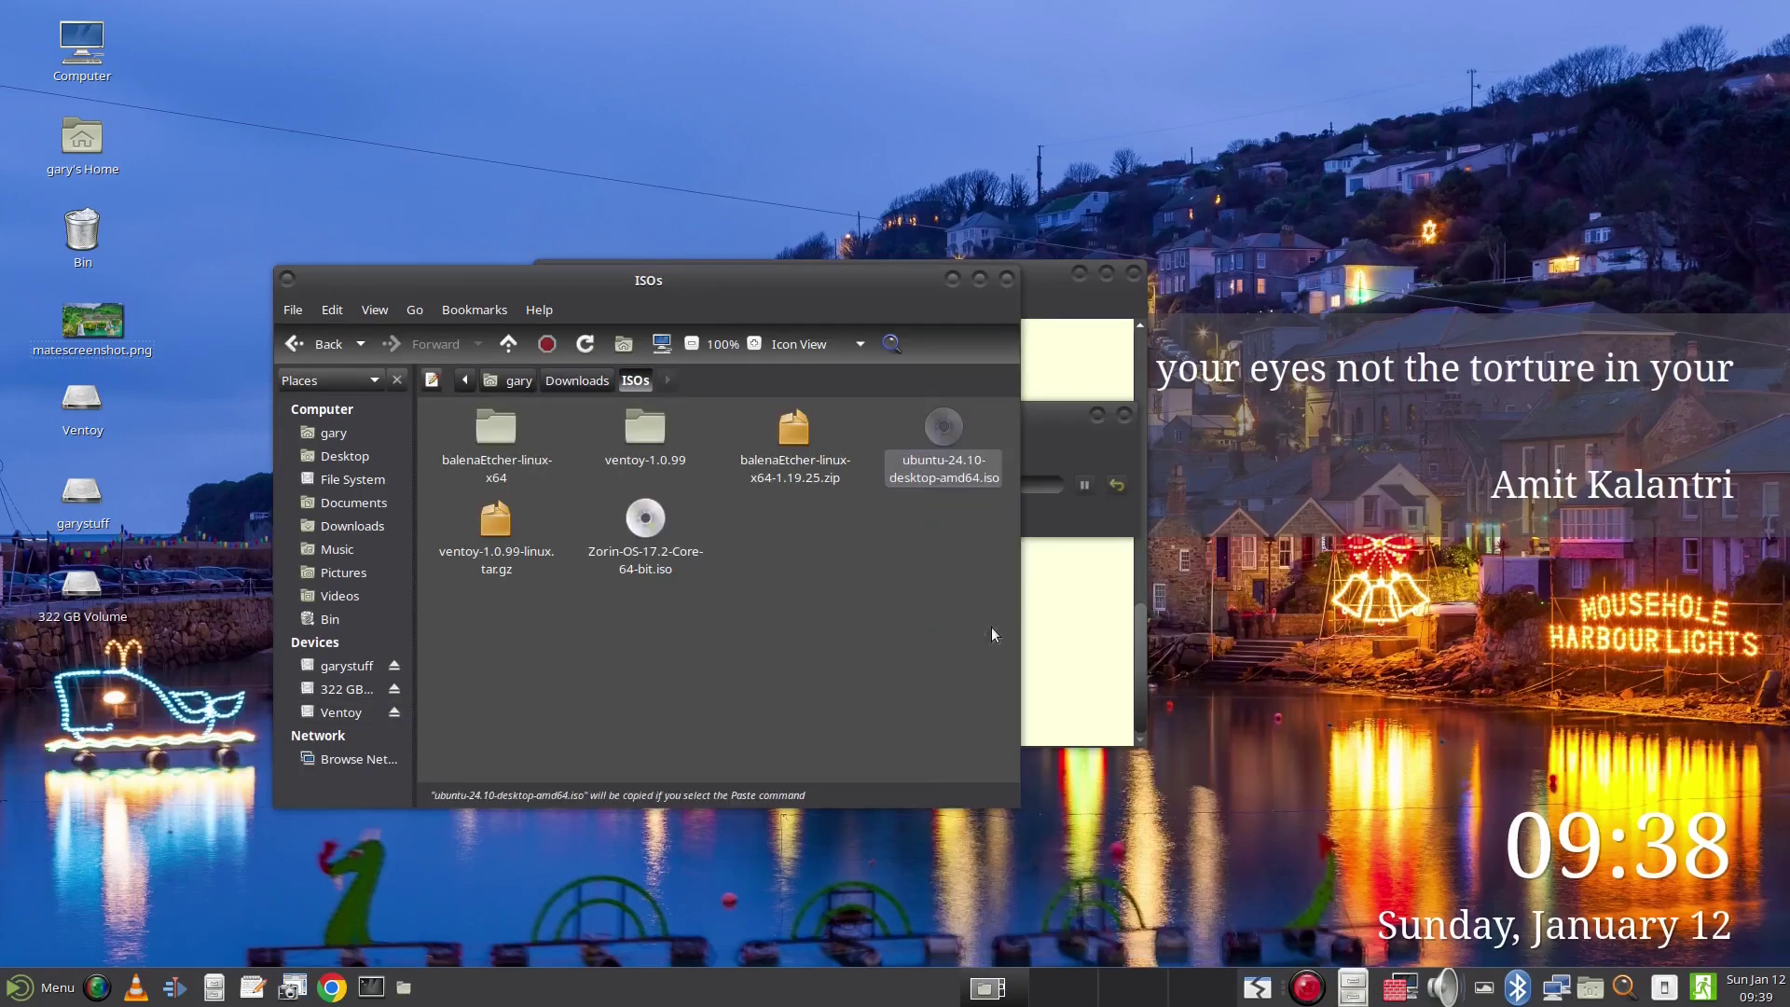
left_click(341, 712)
right_click(525, 548)
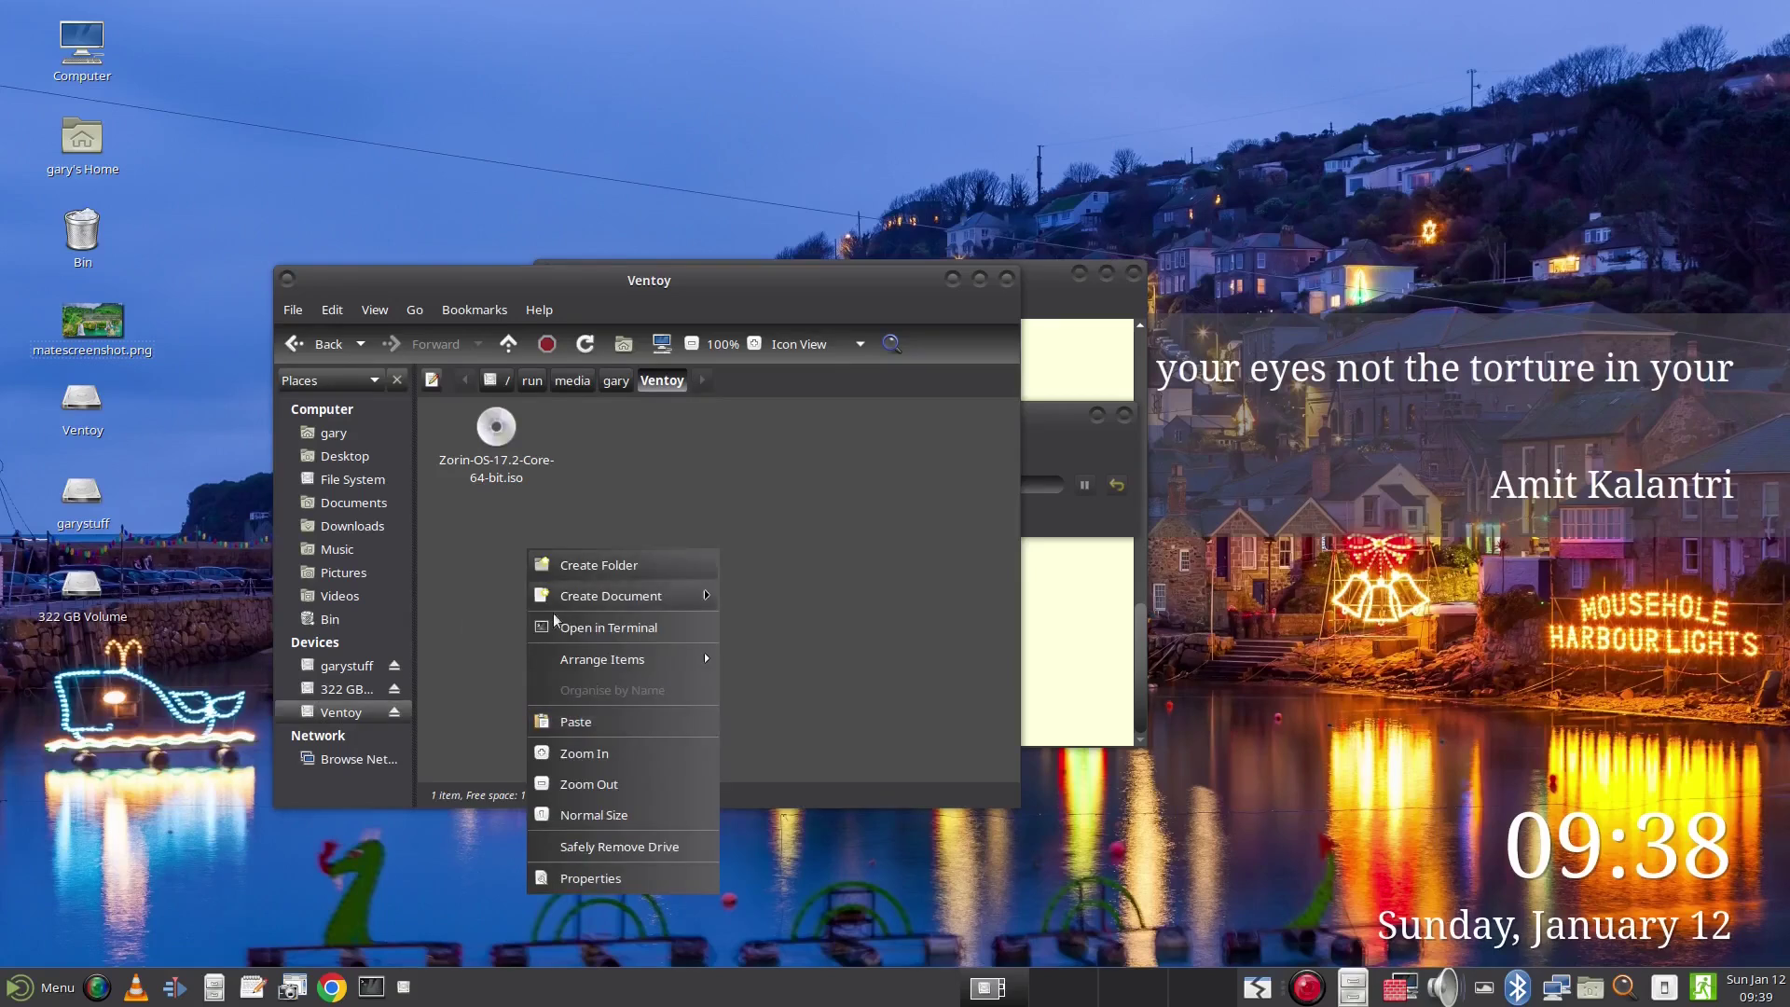
left_click(575, 722)
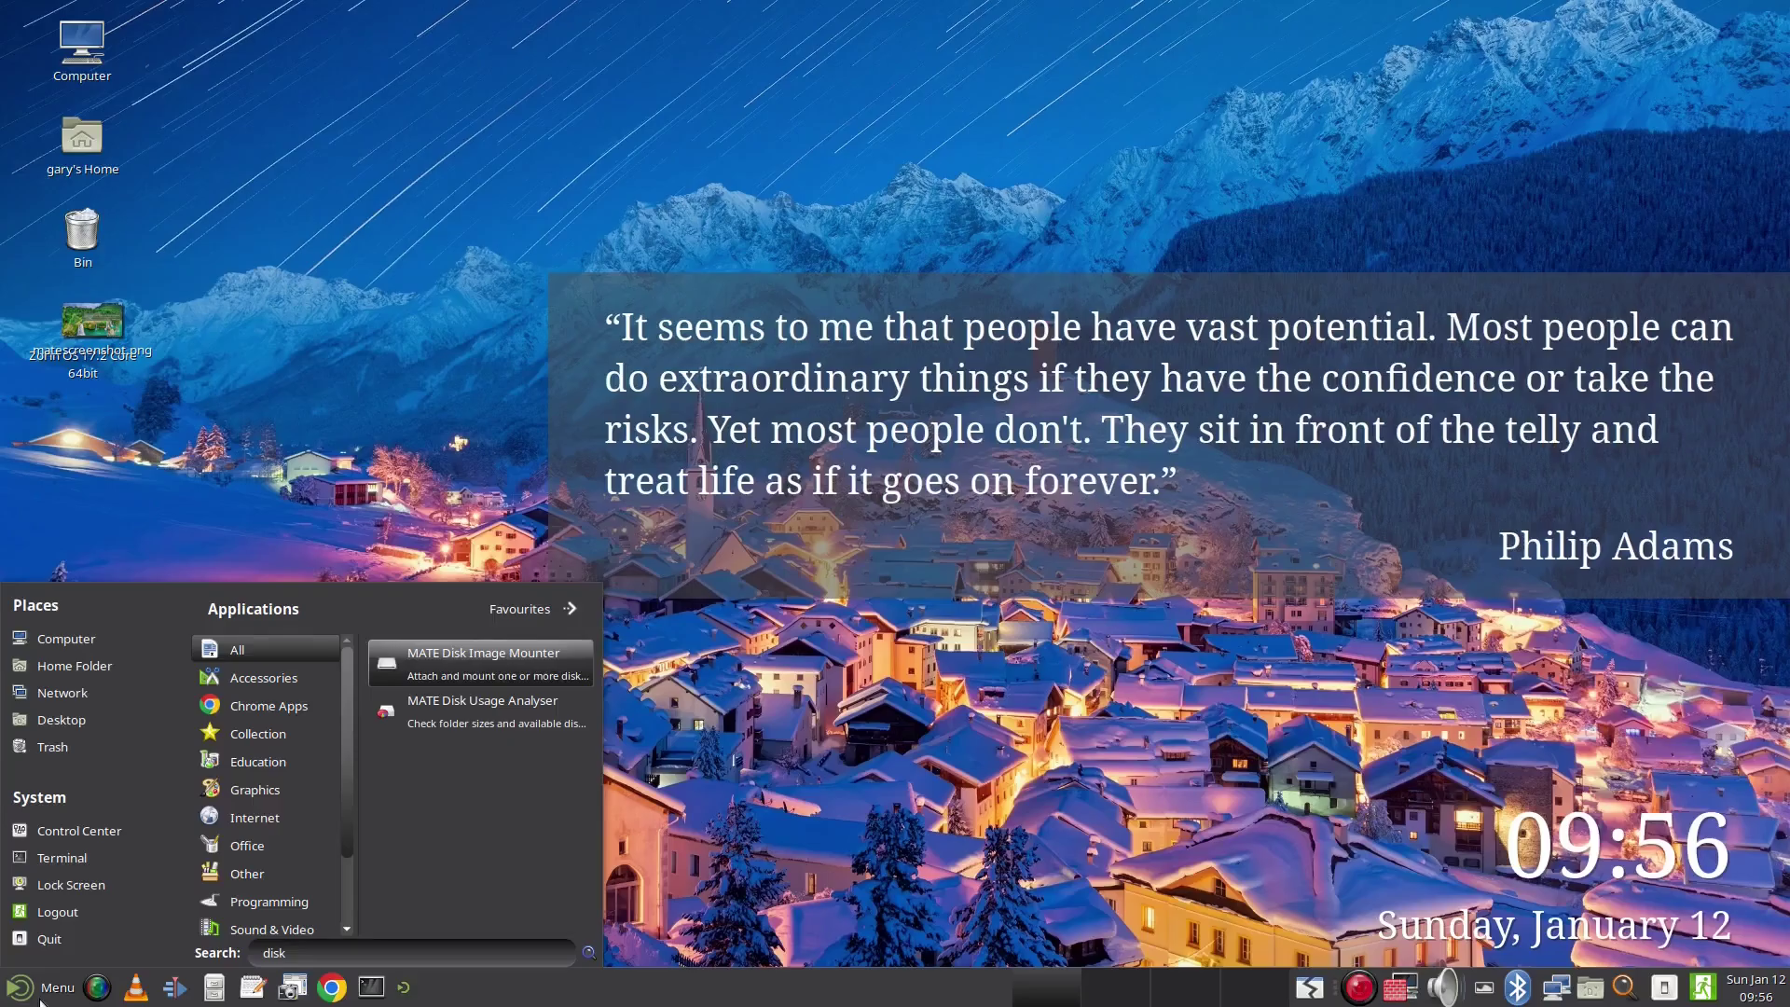
Install gnome-disk-utility via sudo pacman -S, entering the password and confirming y, then close the terminal.
type("sudo pa")
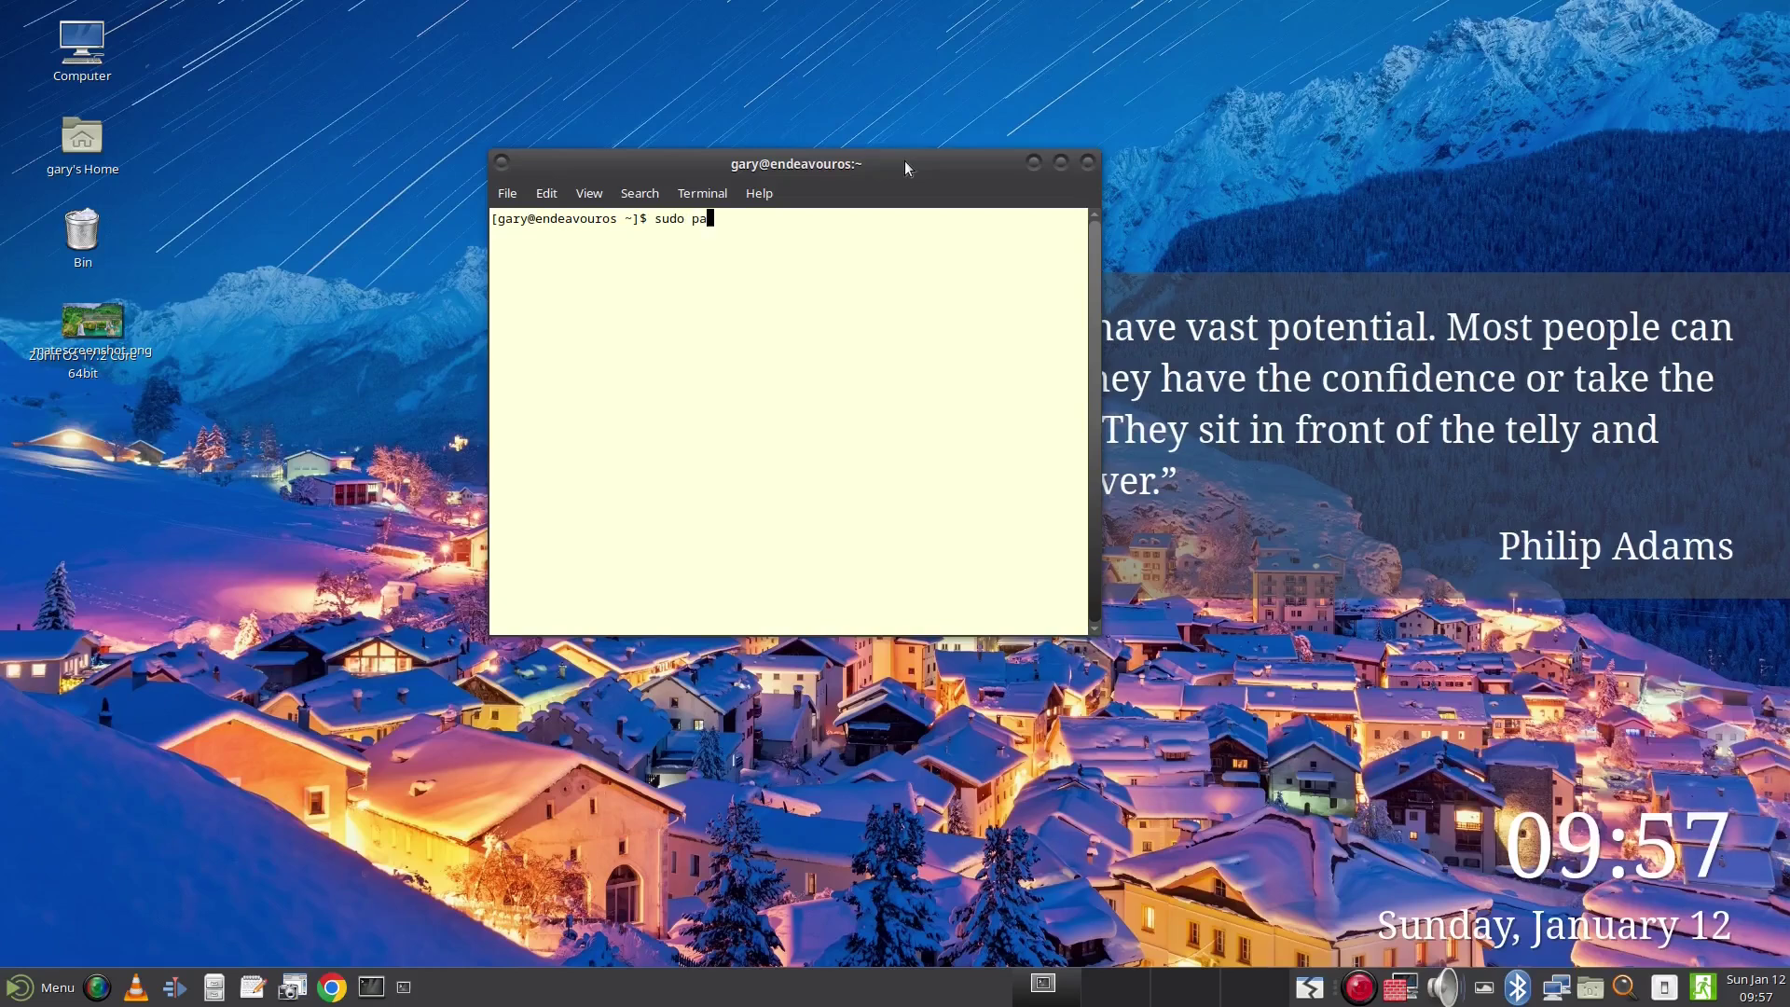
type("cman -S gnome-disk")
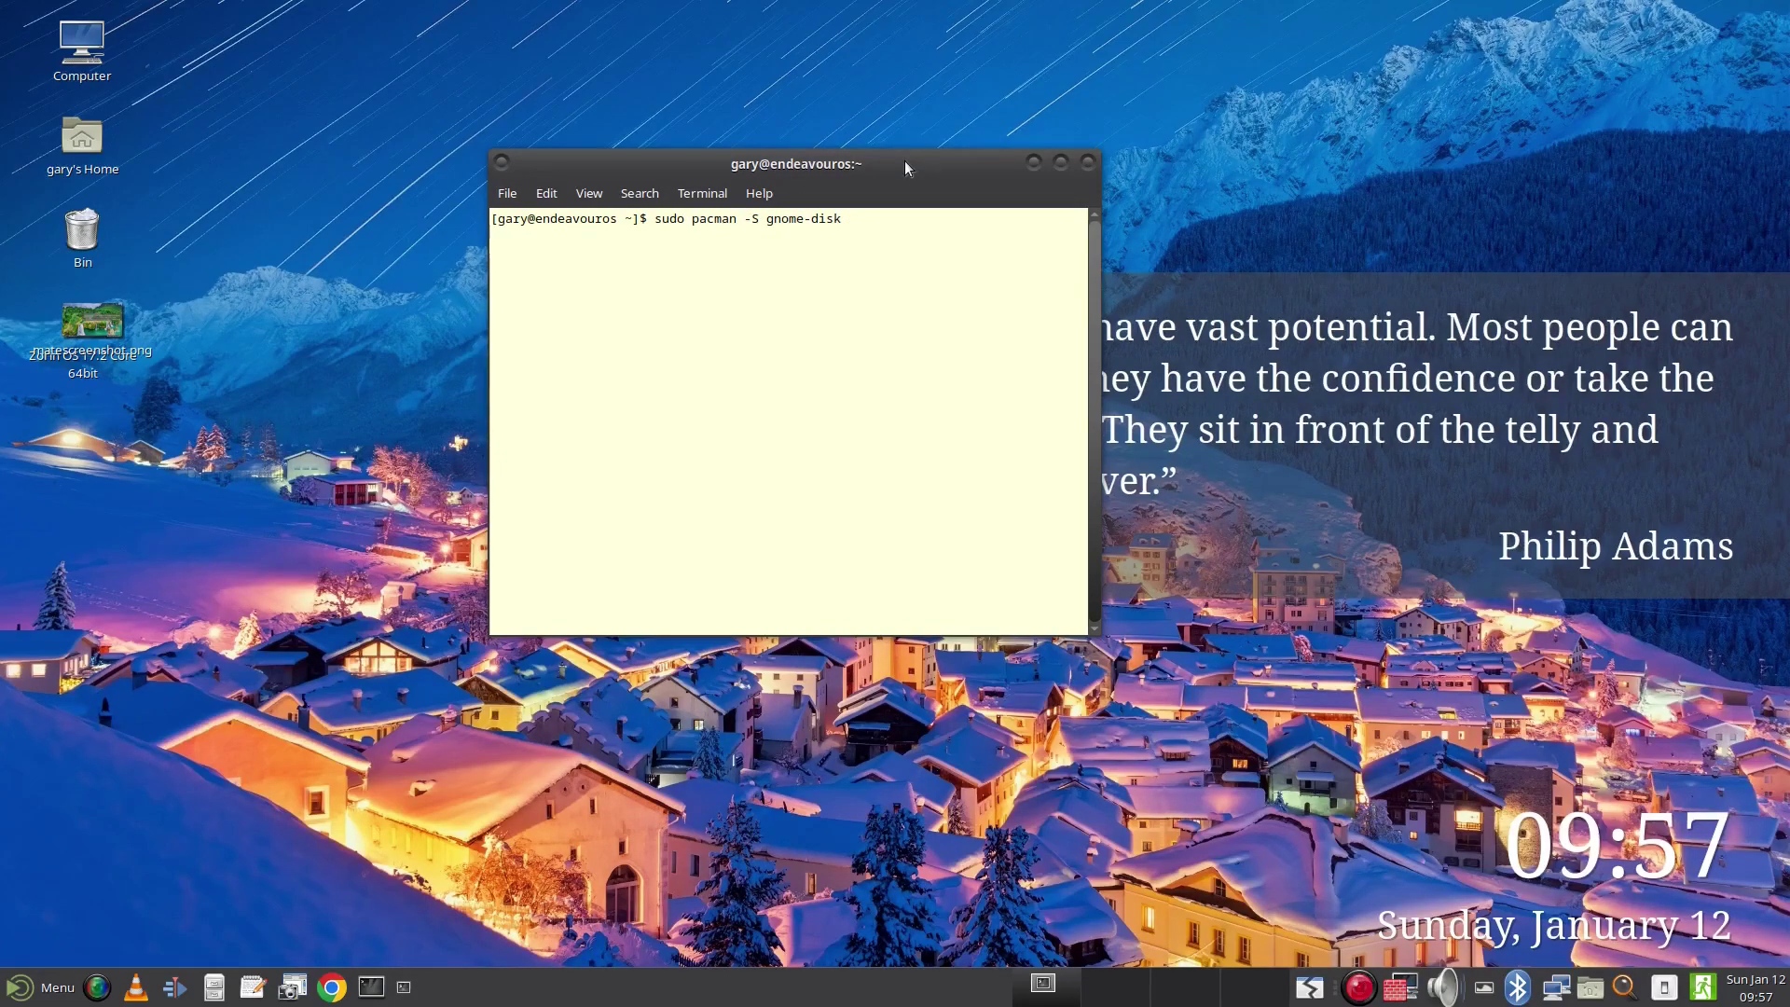
type("-utility")
key("Return")
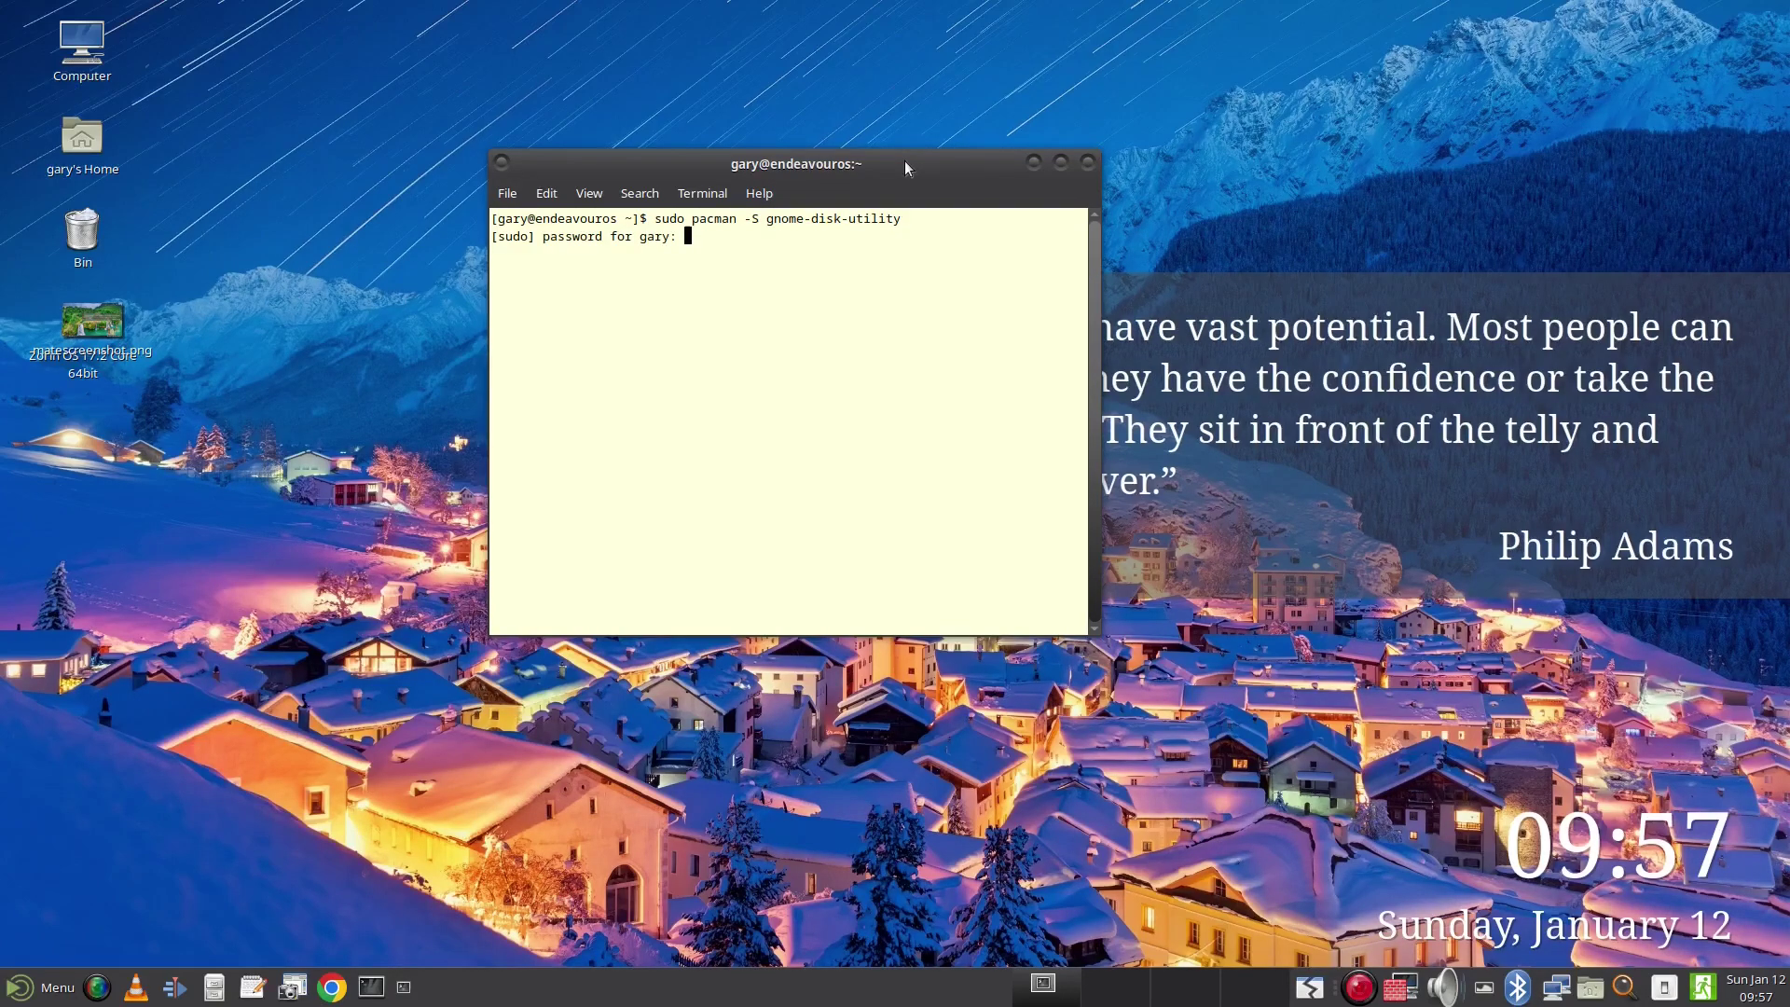
key("Return")
key("Return")
type("y")
key("Return")
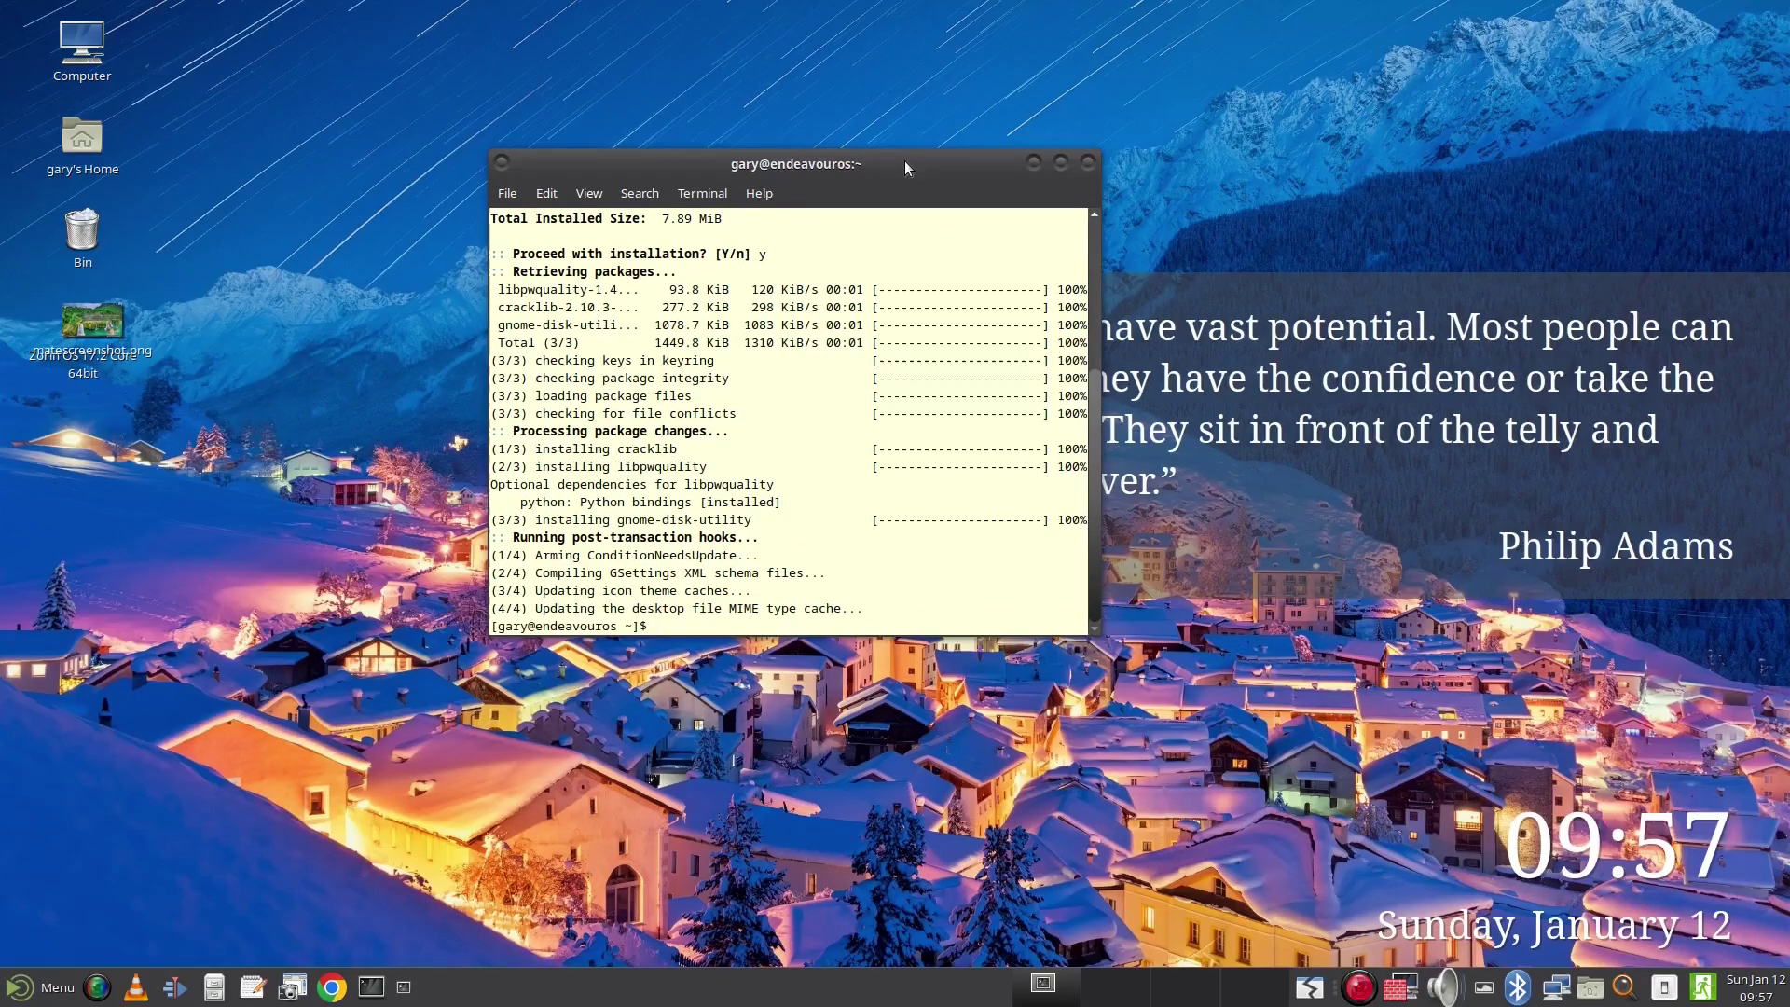
left_click(1088, 164)
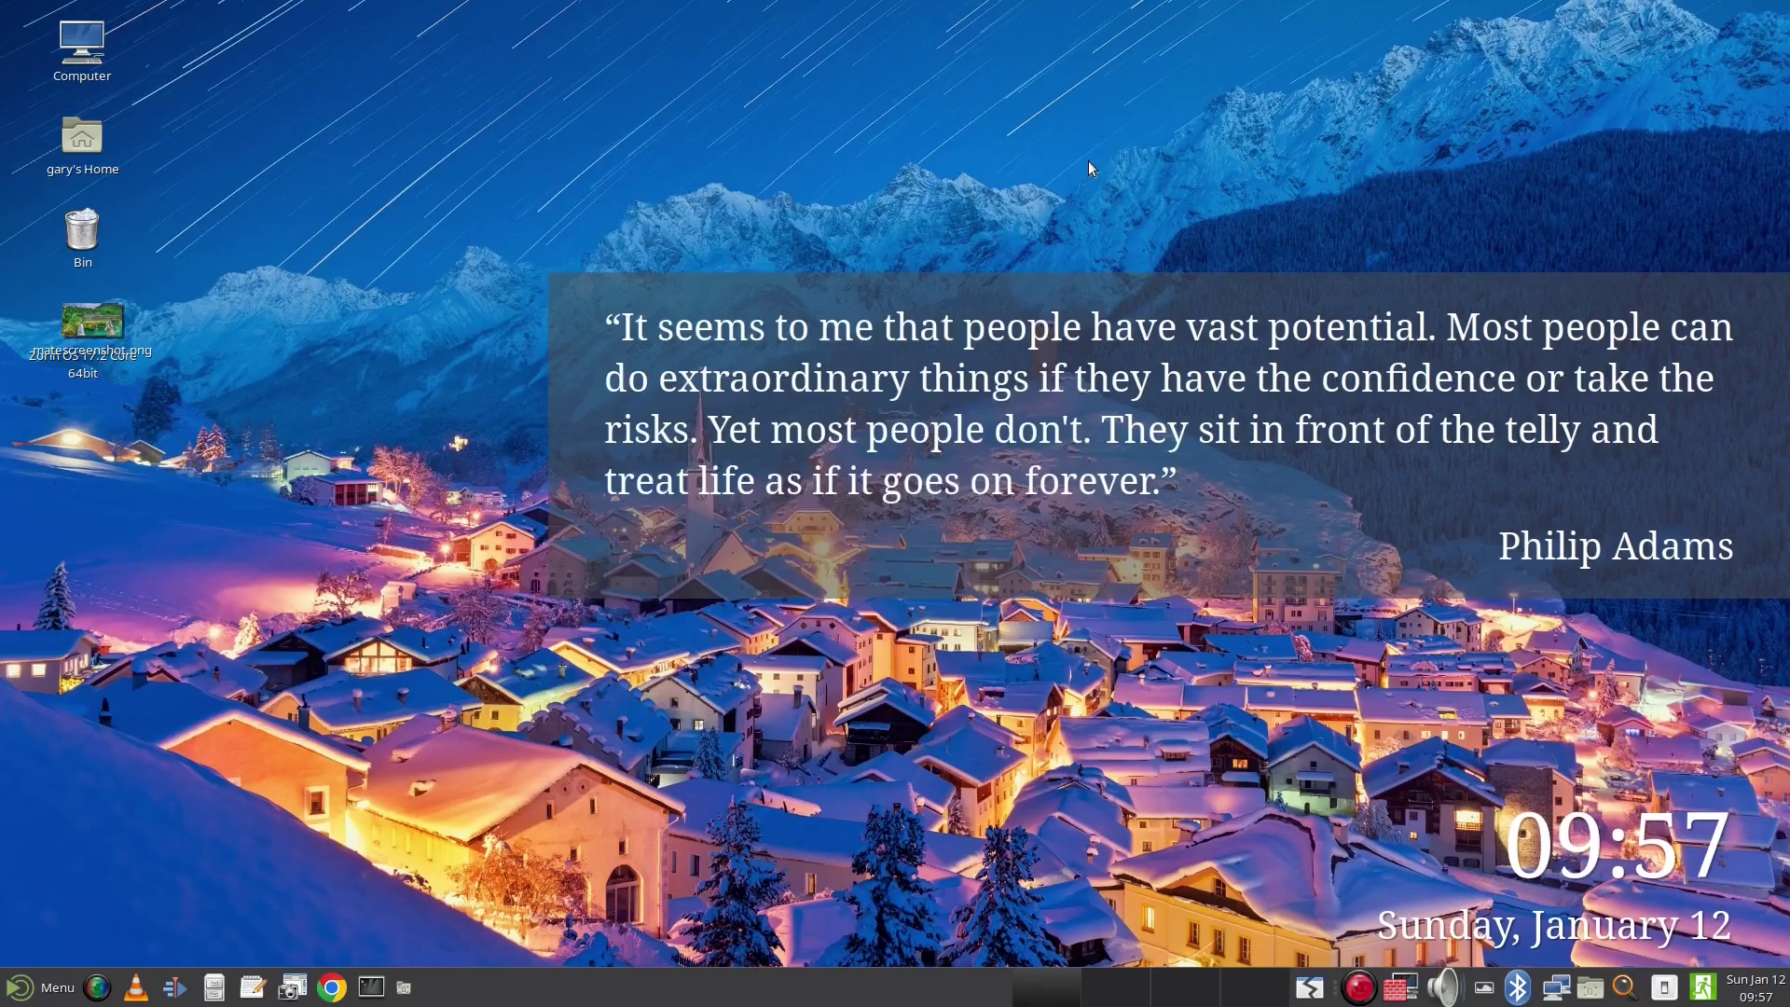
Launch Disks, select the 8.0 GB Thumb Drive and choose Restore Disk Image.
left_click(57, 987)
type("disk")
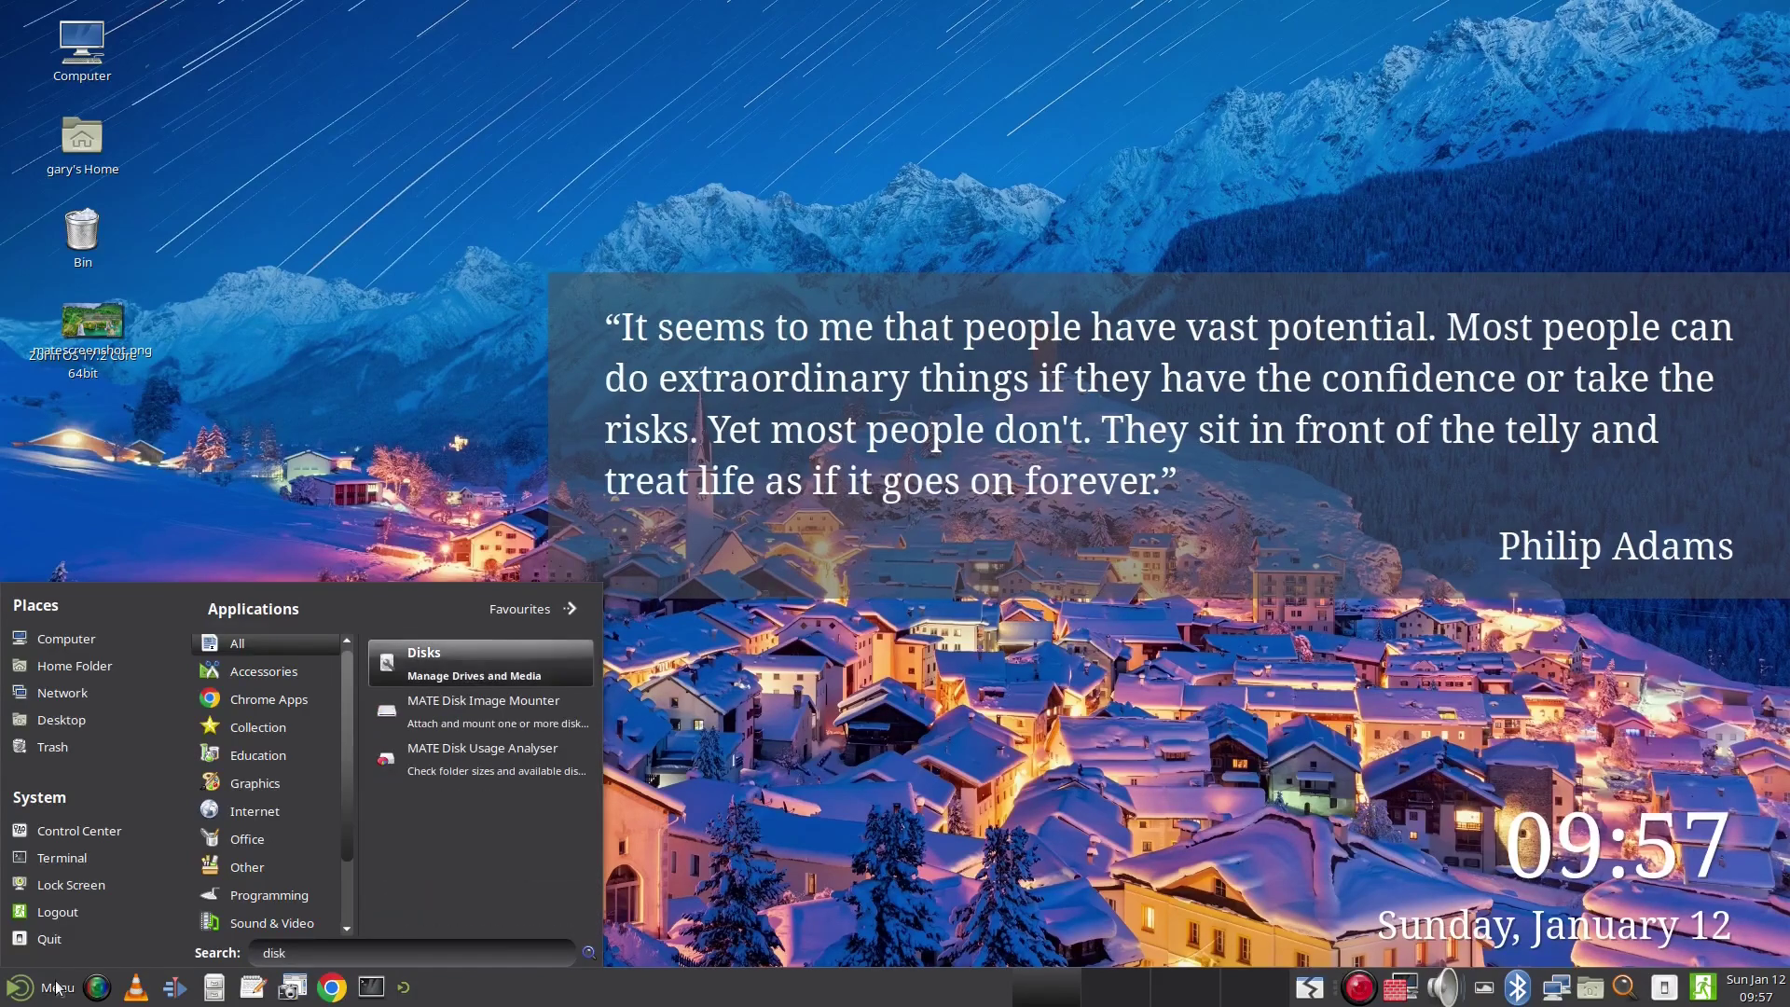
left_click(476, 665)
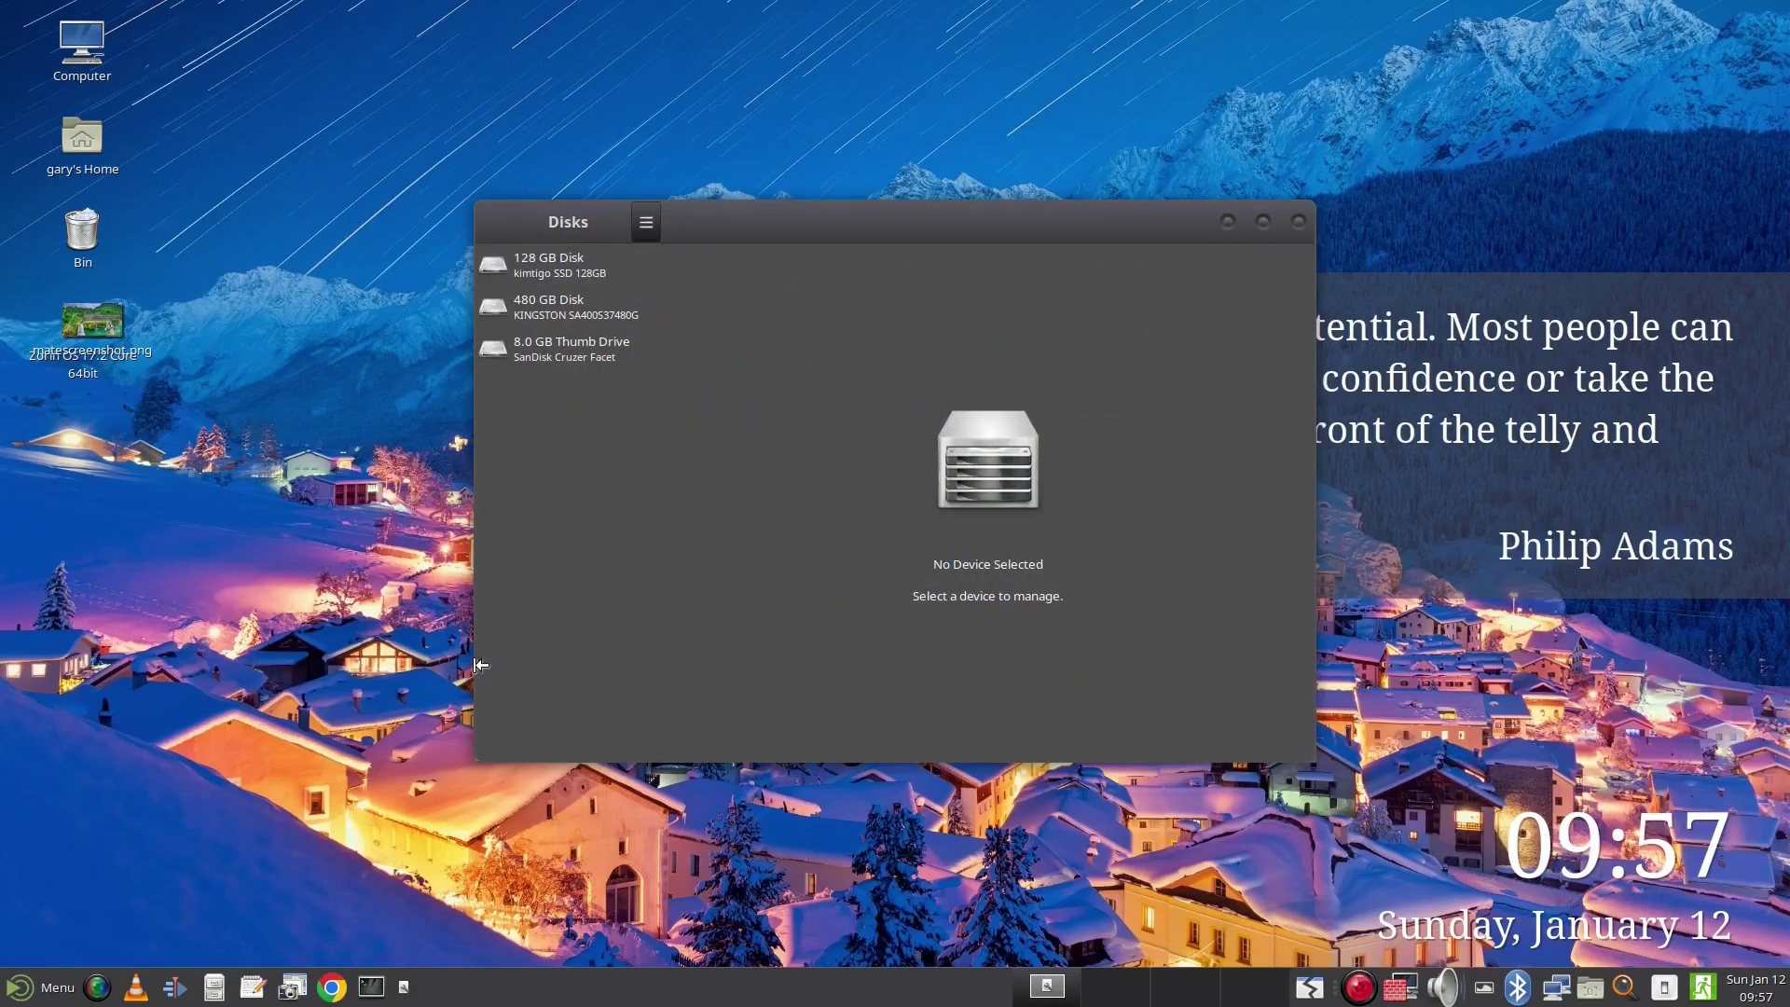
left_click(567, 354)
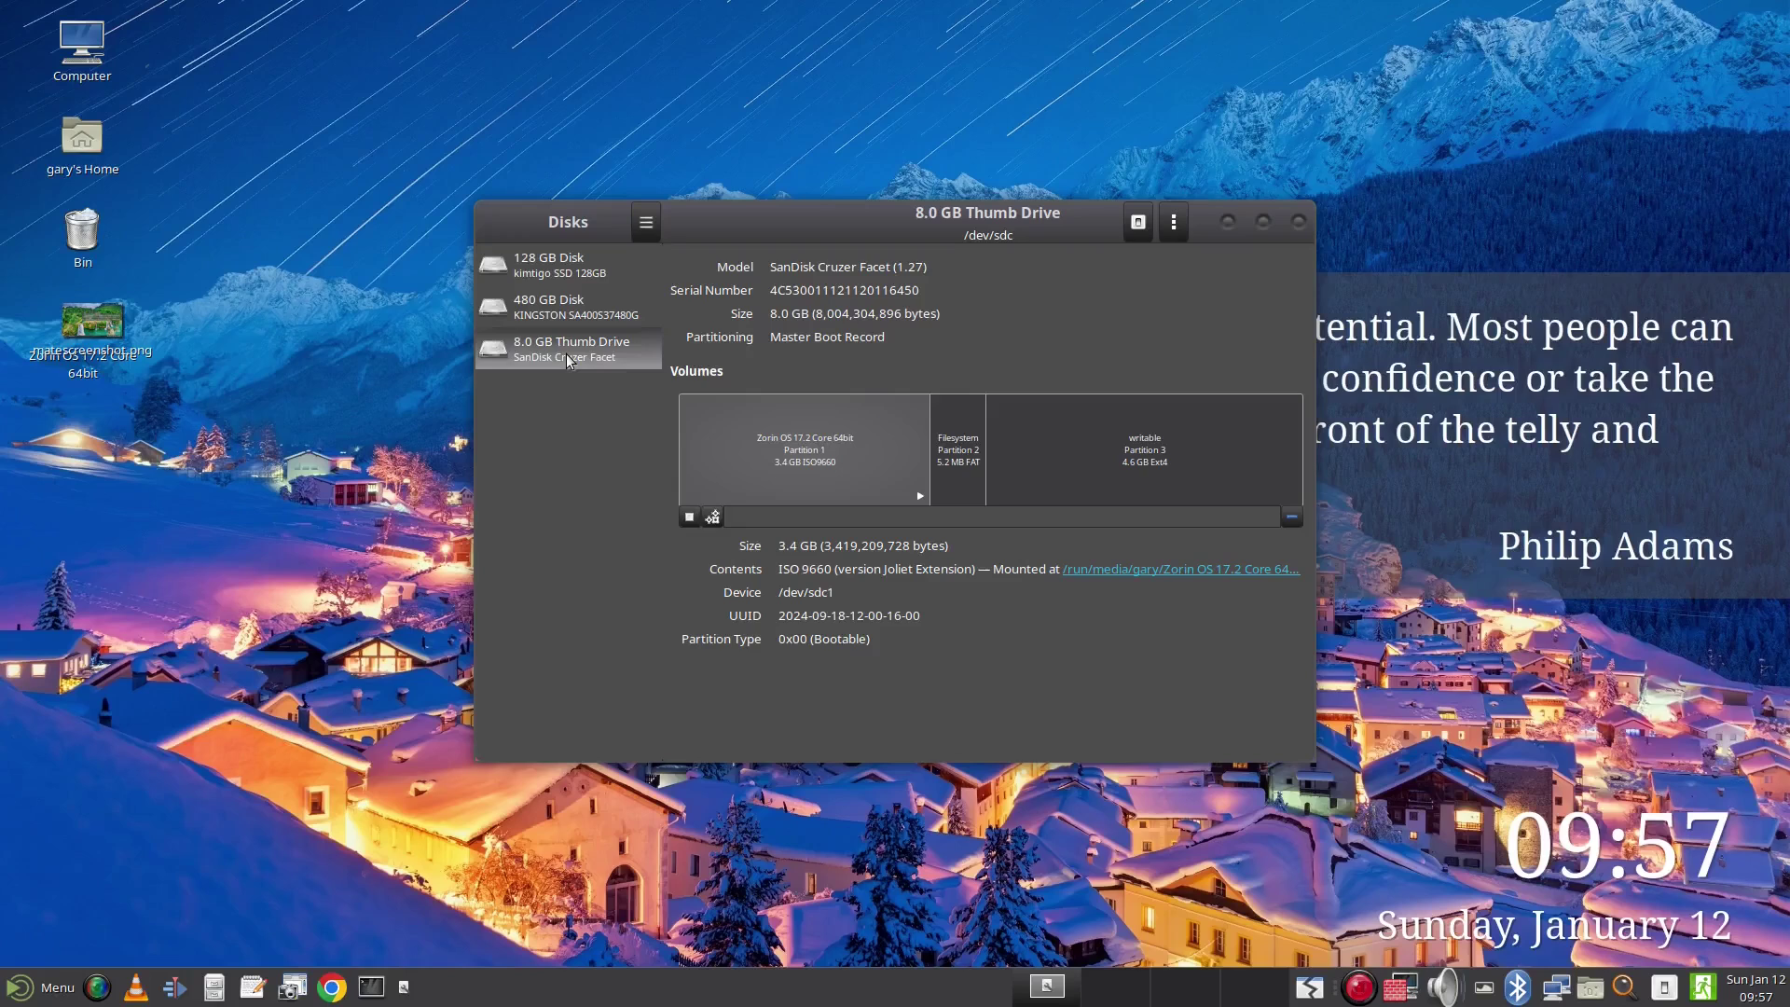
left_click(1174, 221)
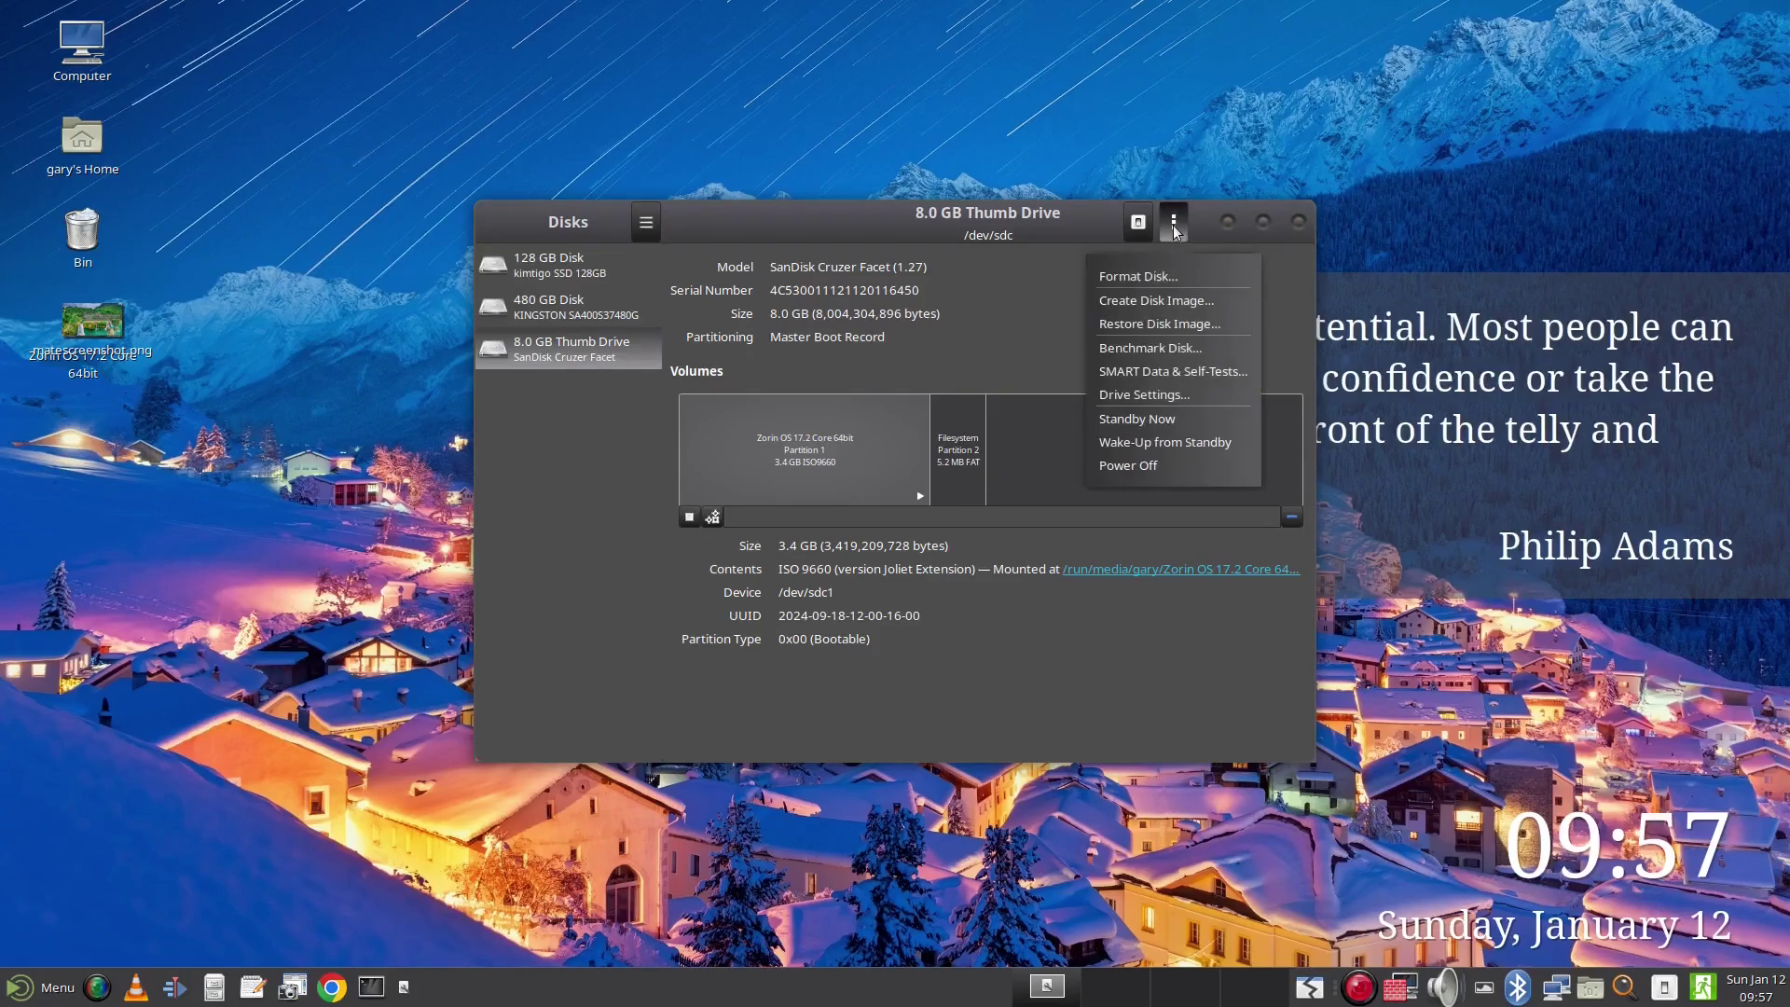
left_click(1179, 326)
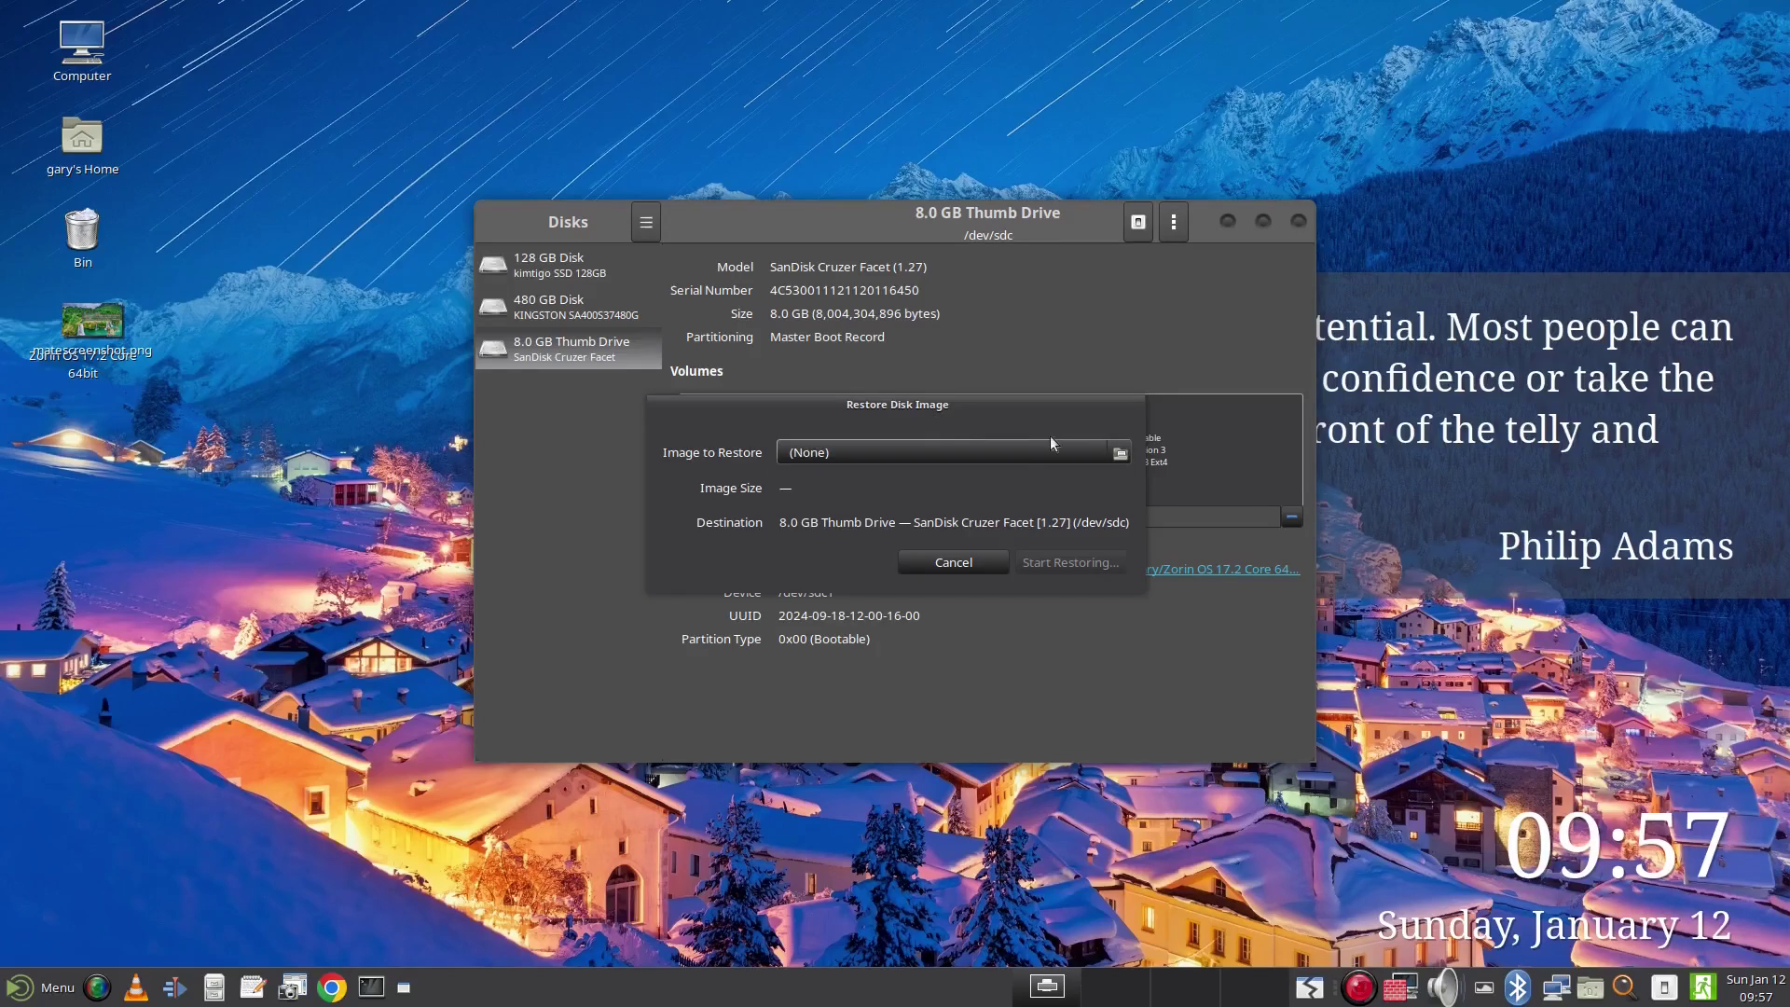
Pick ubuntu-24.10 ISO from Downloads/ISOs, start restoring, confirm overwrite and authenticate with the password.
left_click(1017, 453)
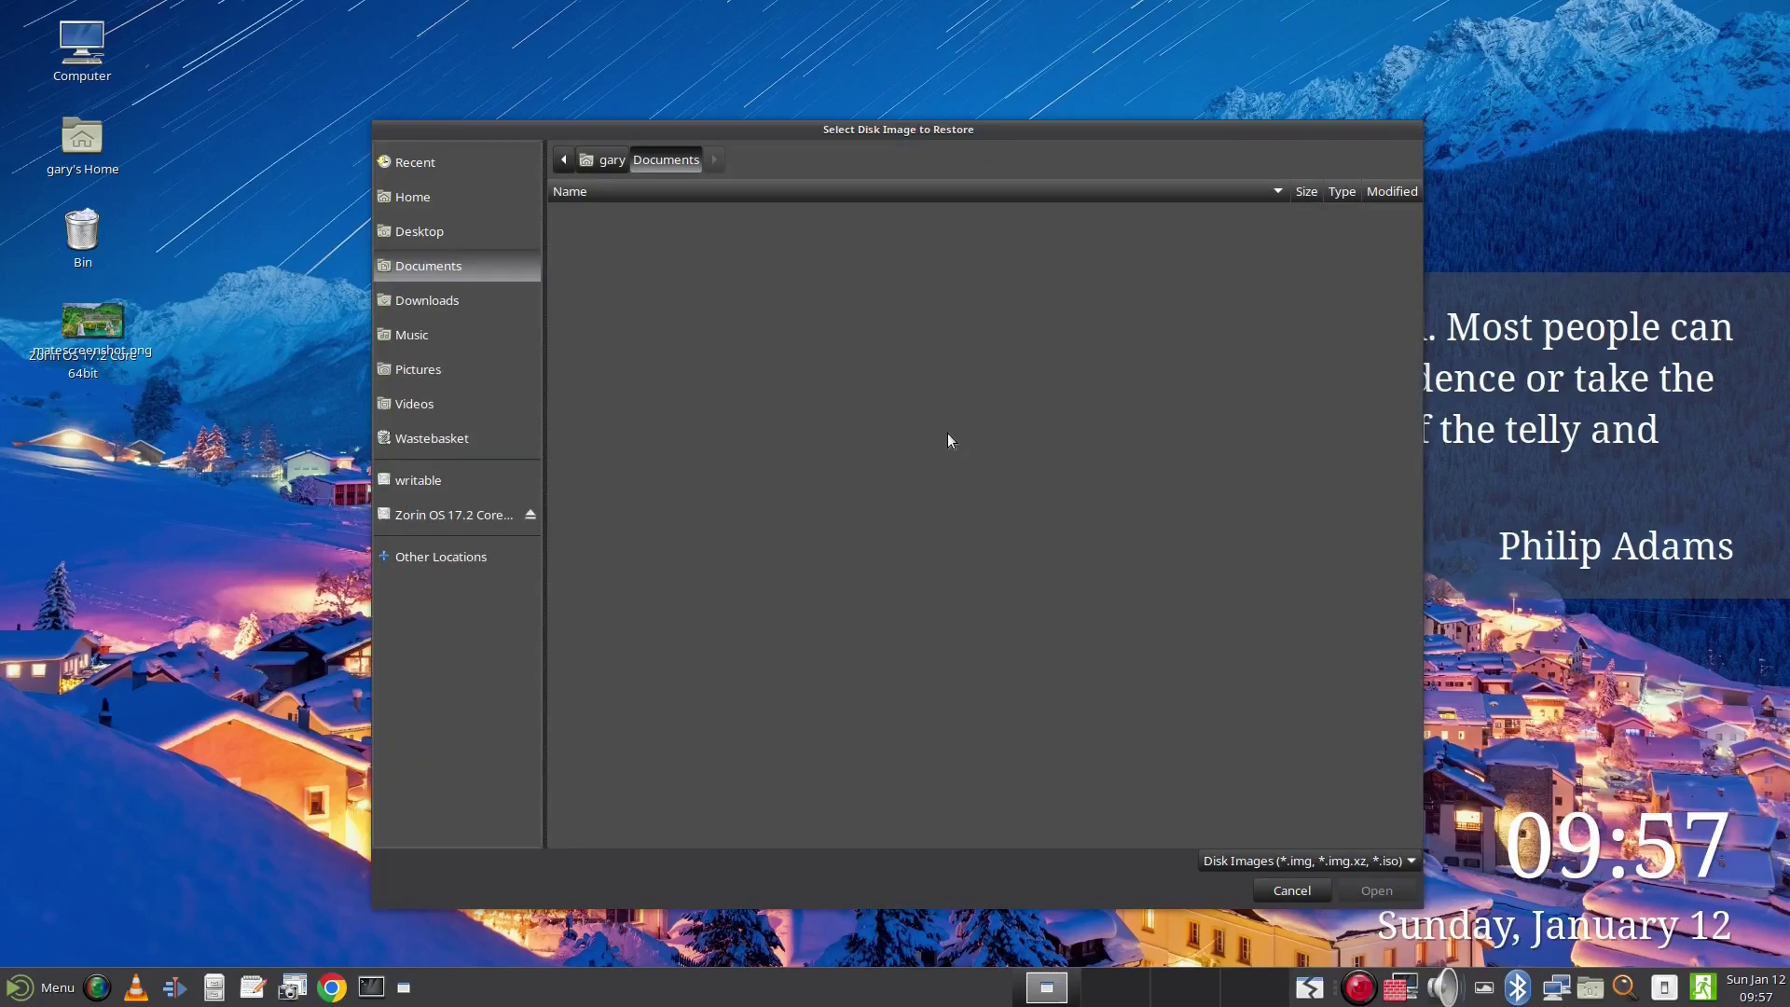
left_click(473, 308)
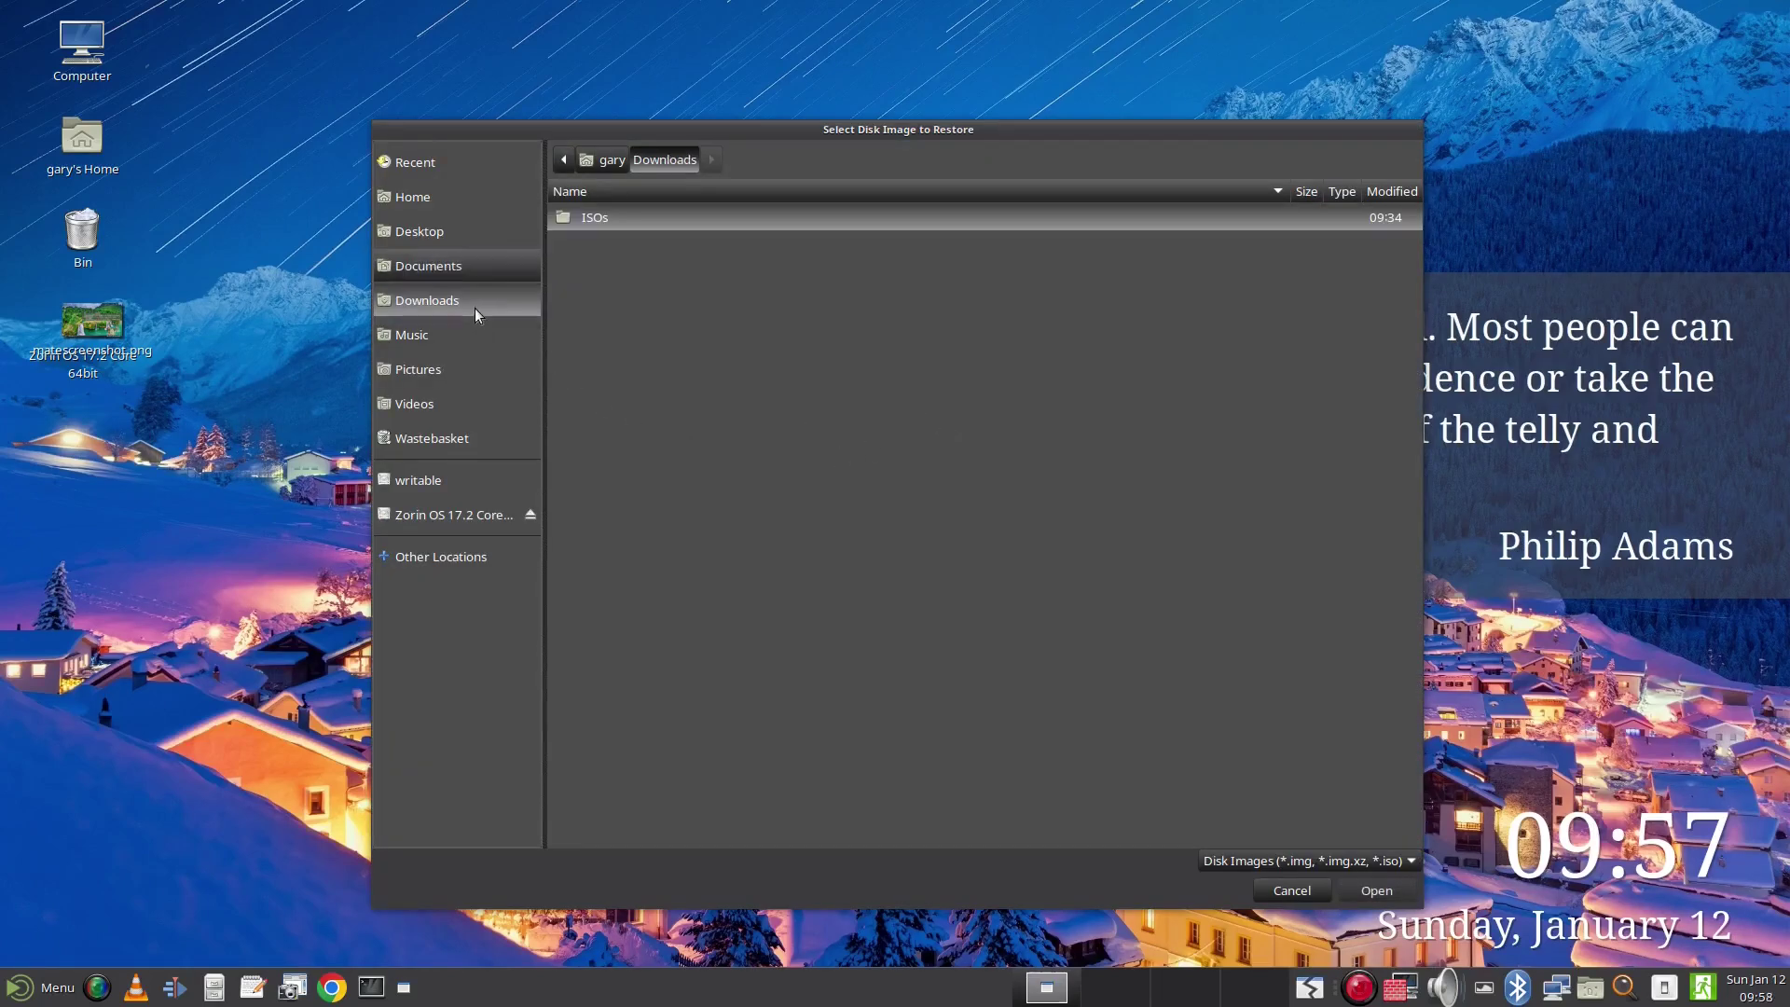
double_click(652, 221)
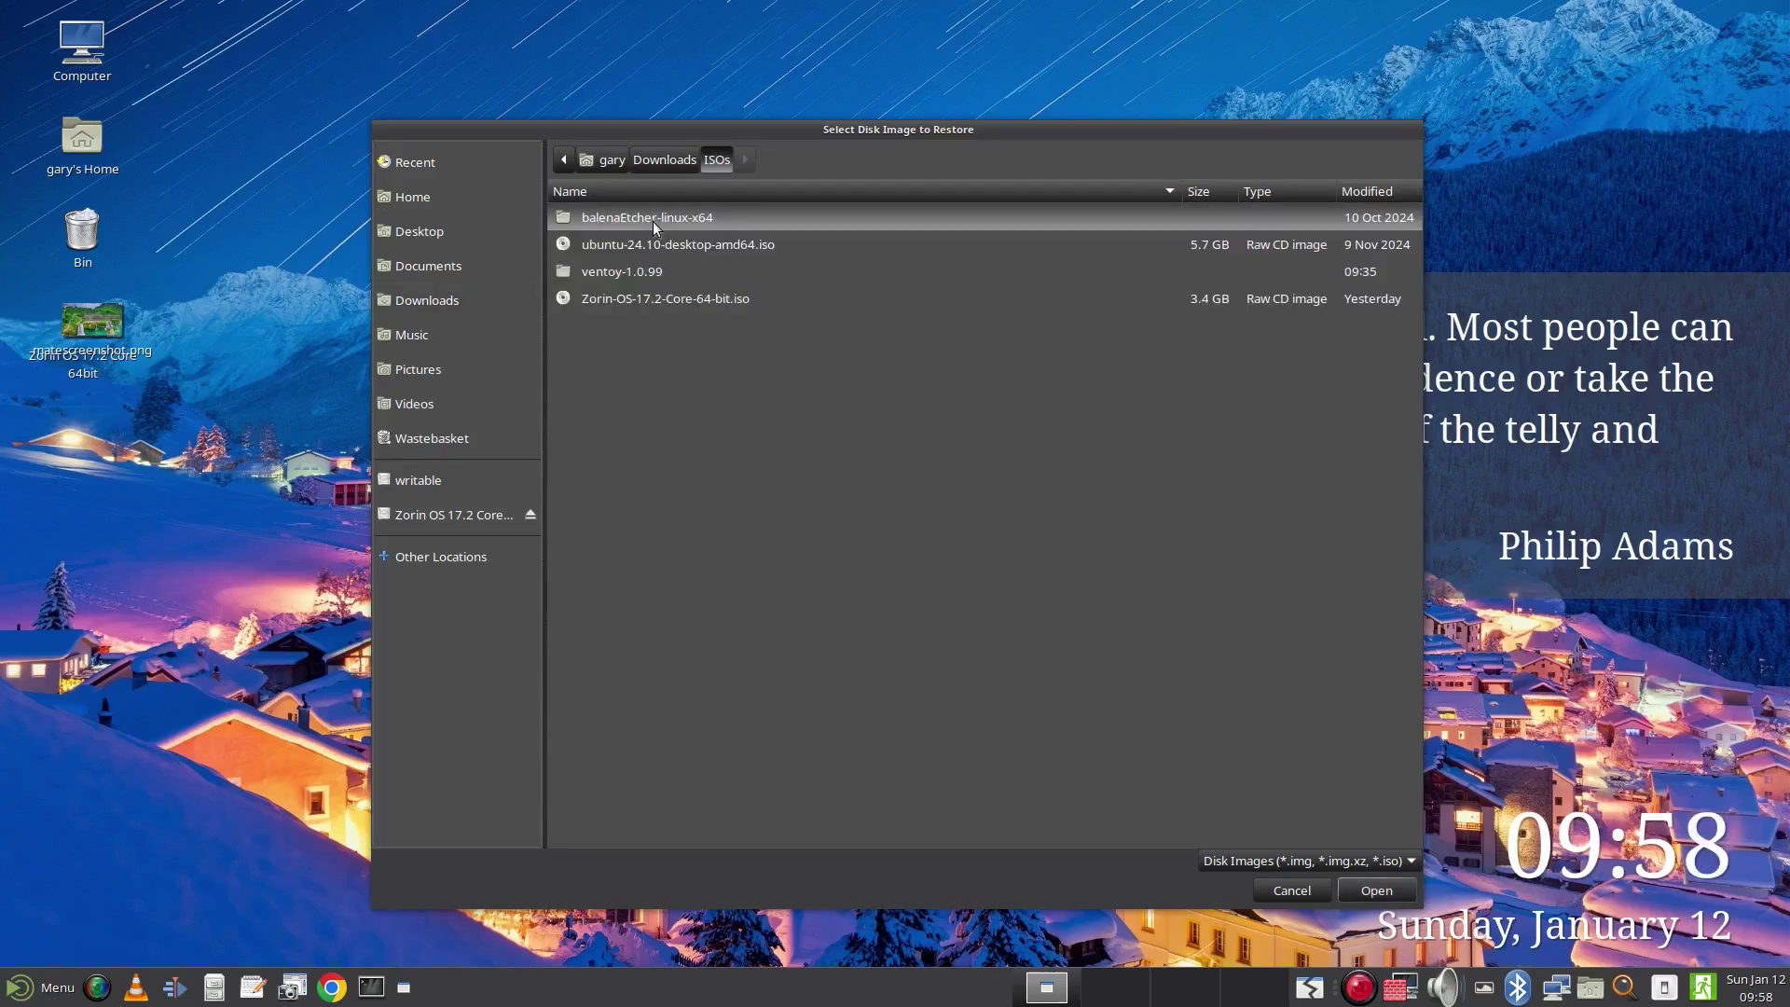
double_click(745, 248)
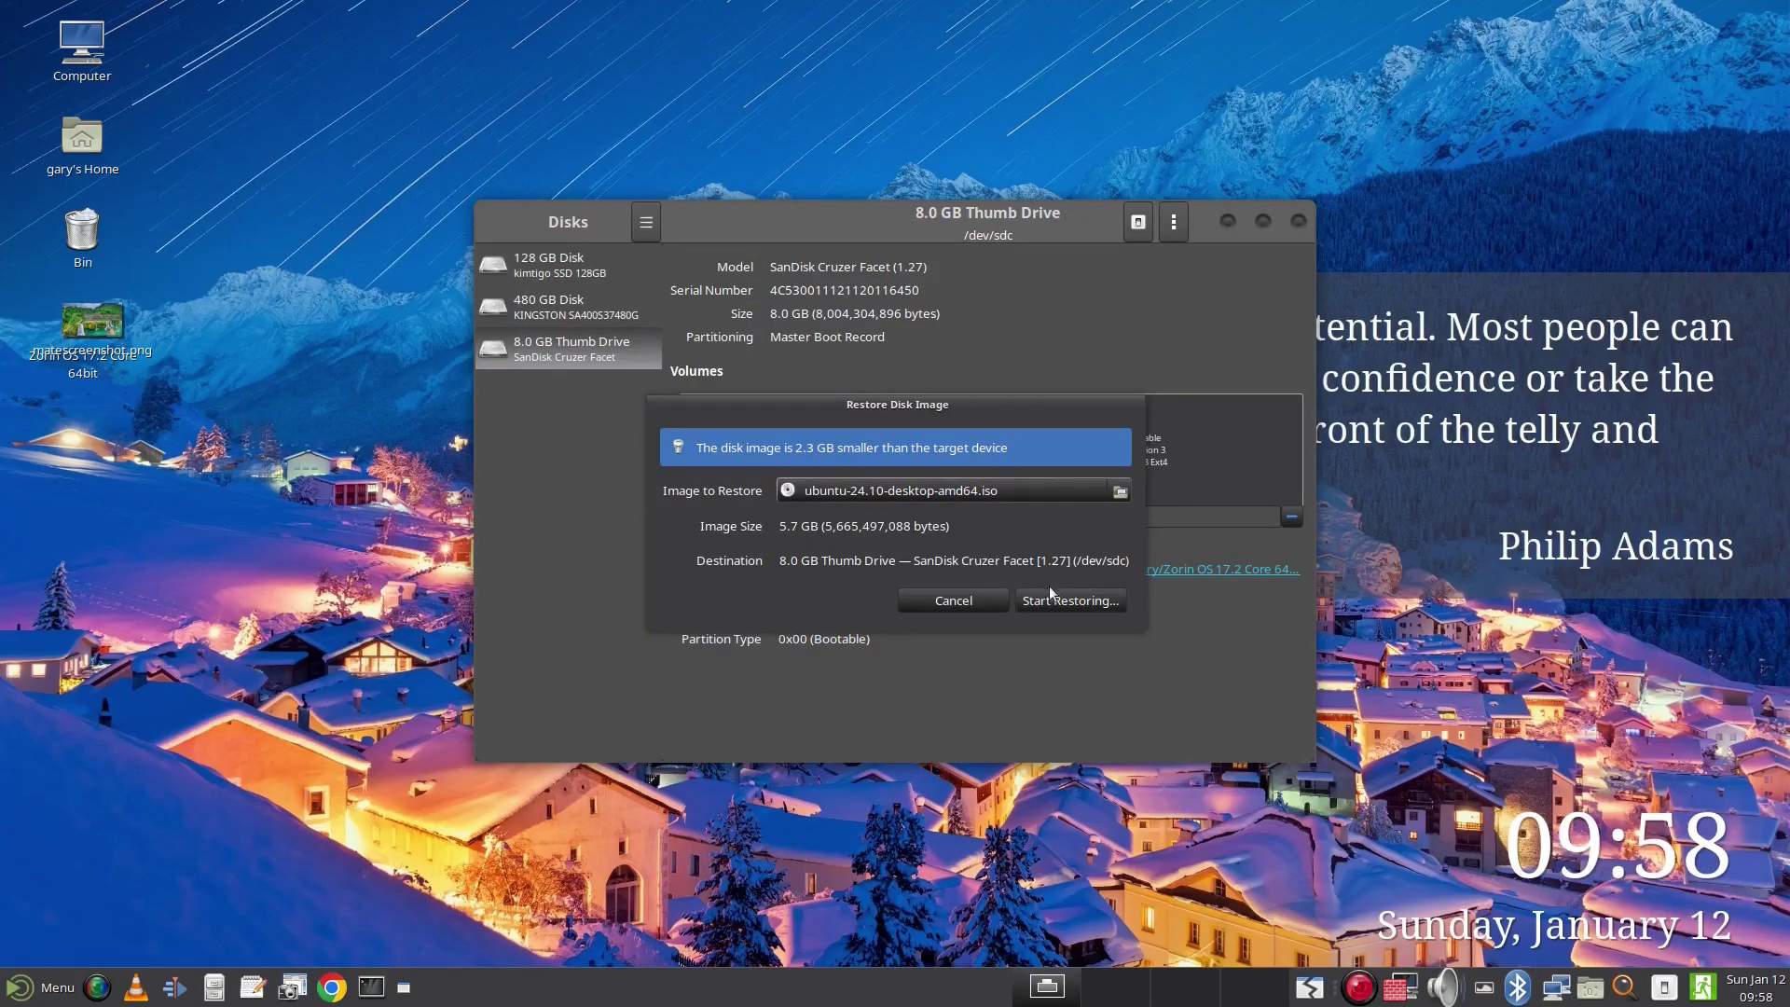
left_click(1059, 600)
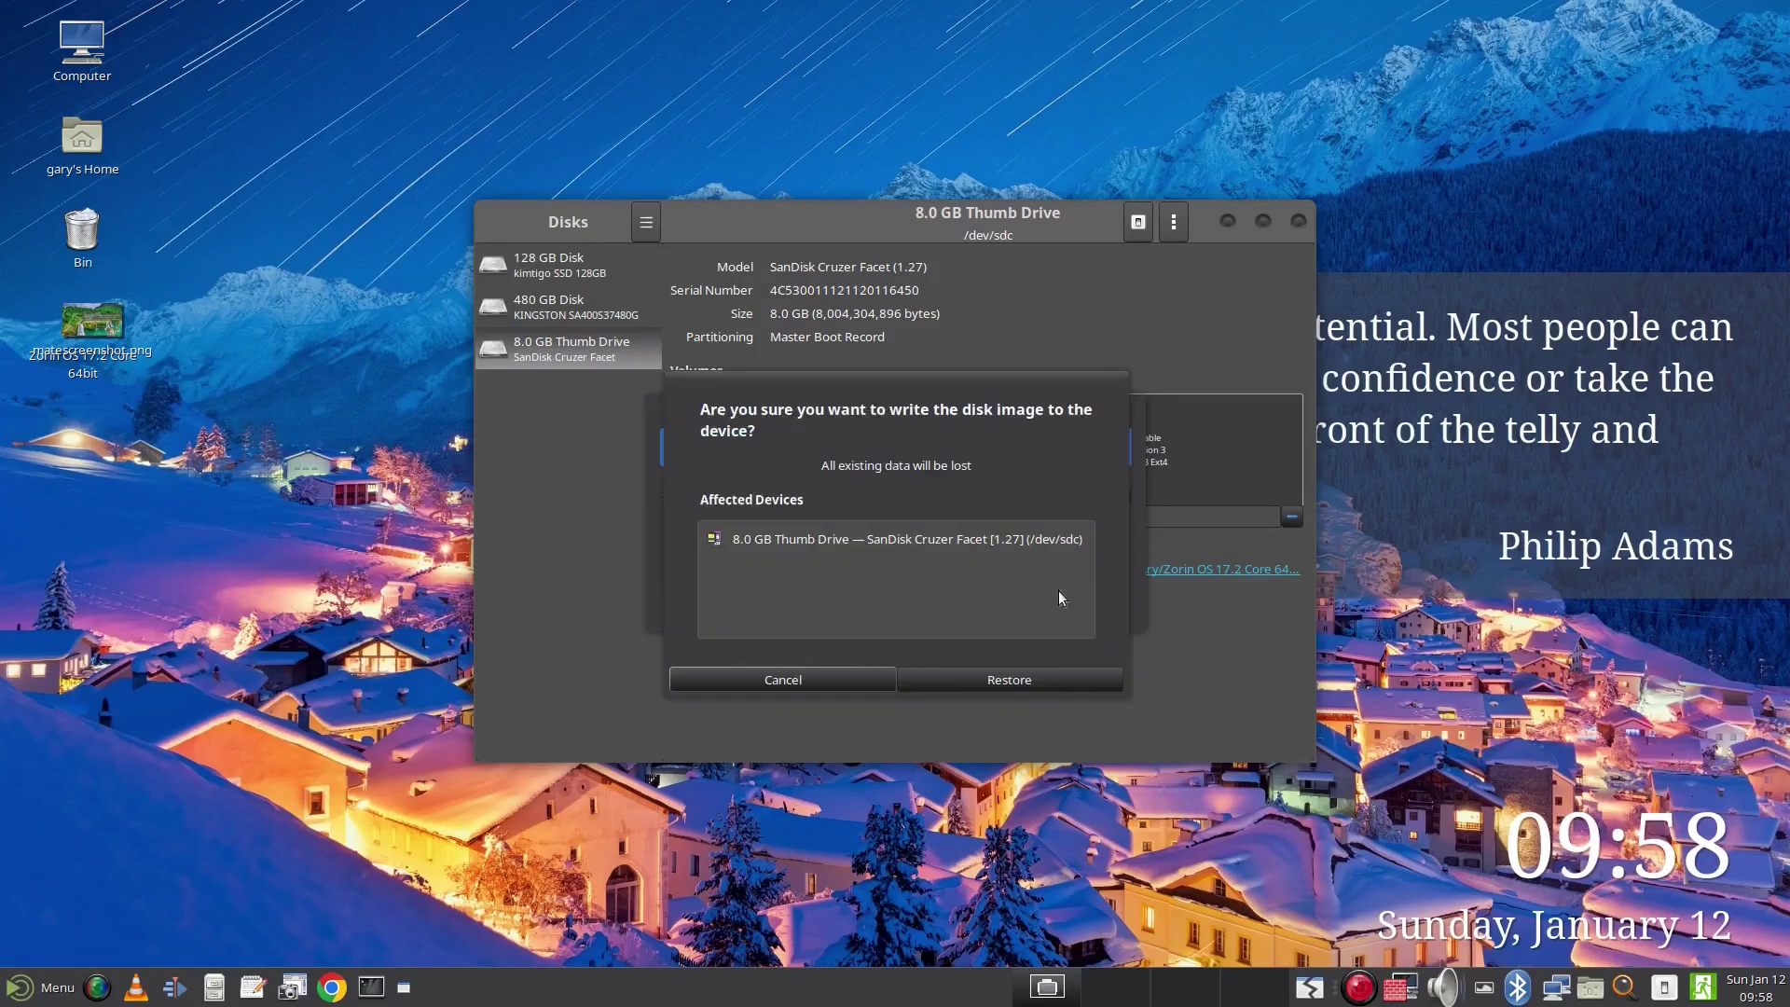
left_click(1037, 683)
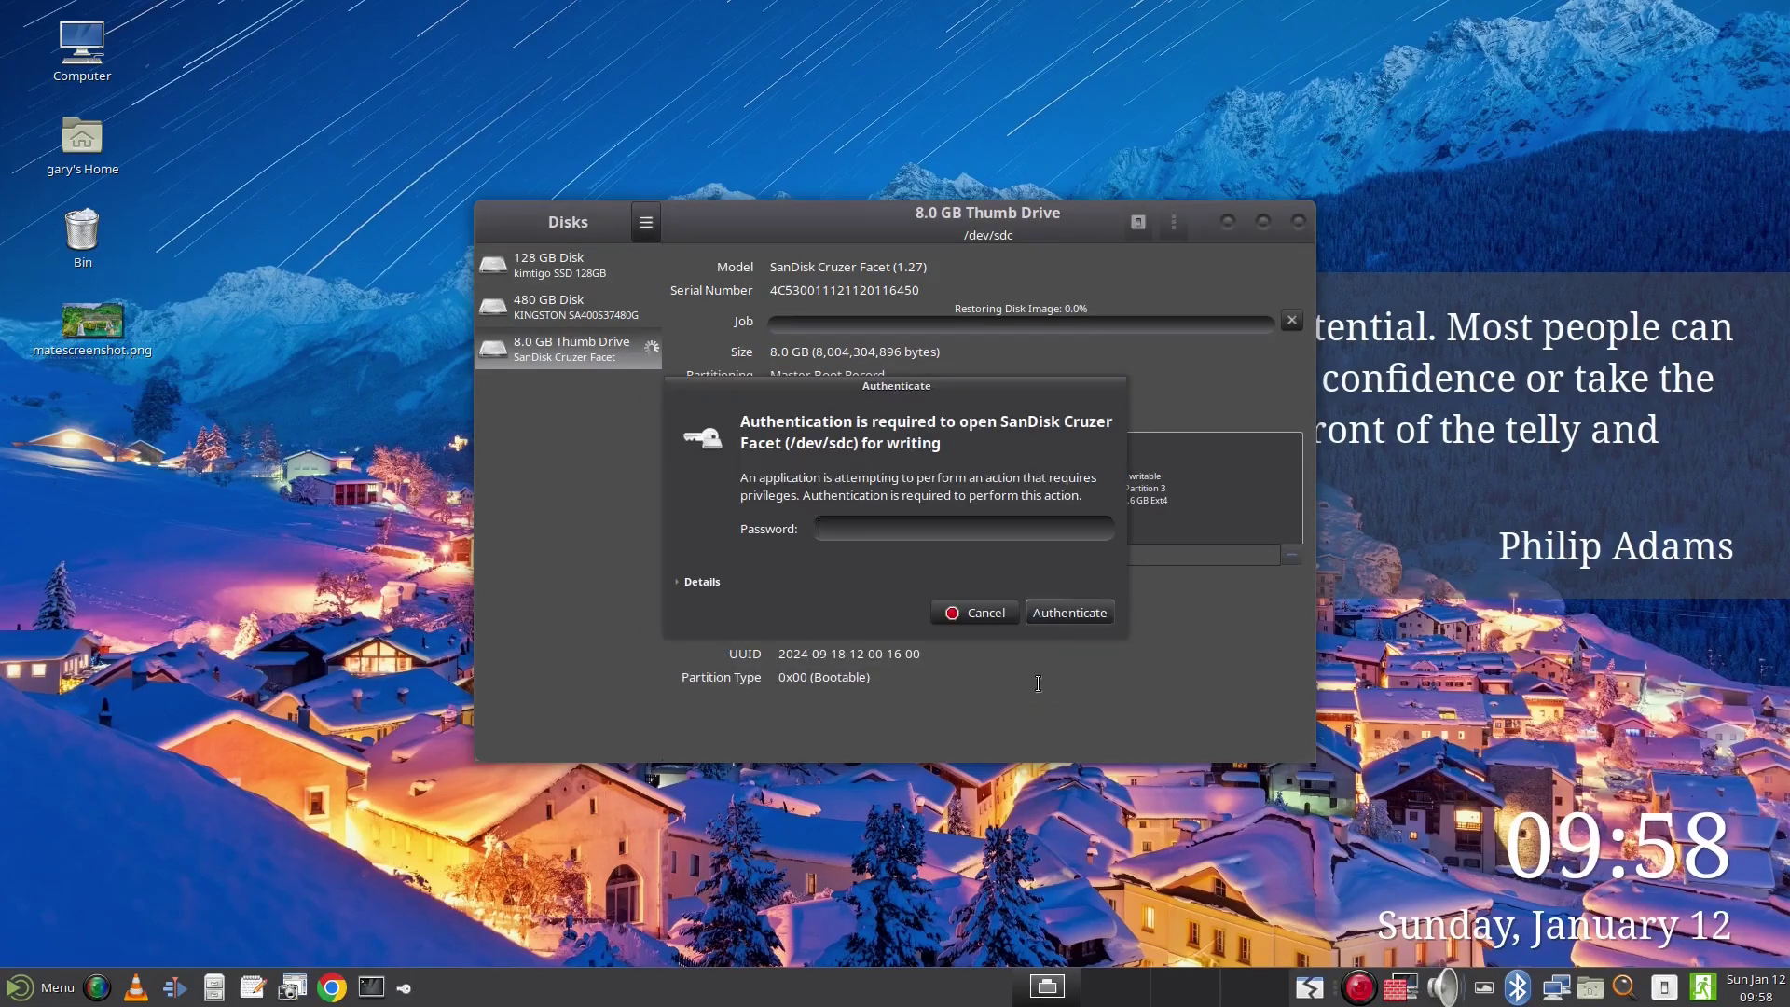
type("••••••••••")
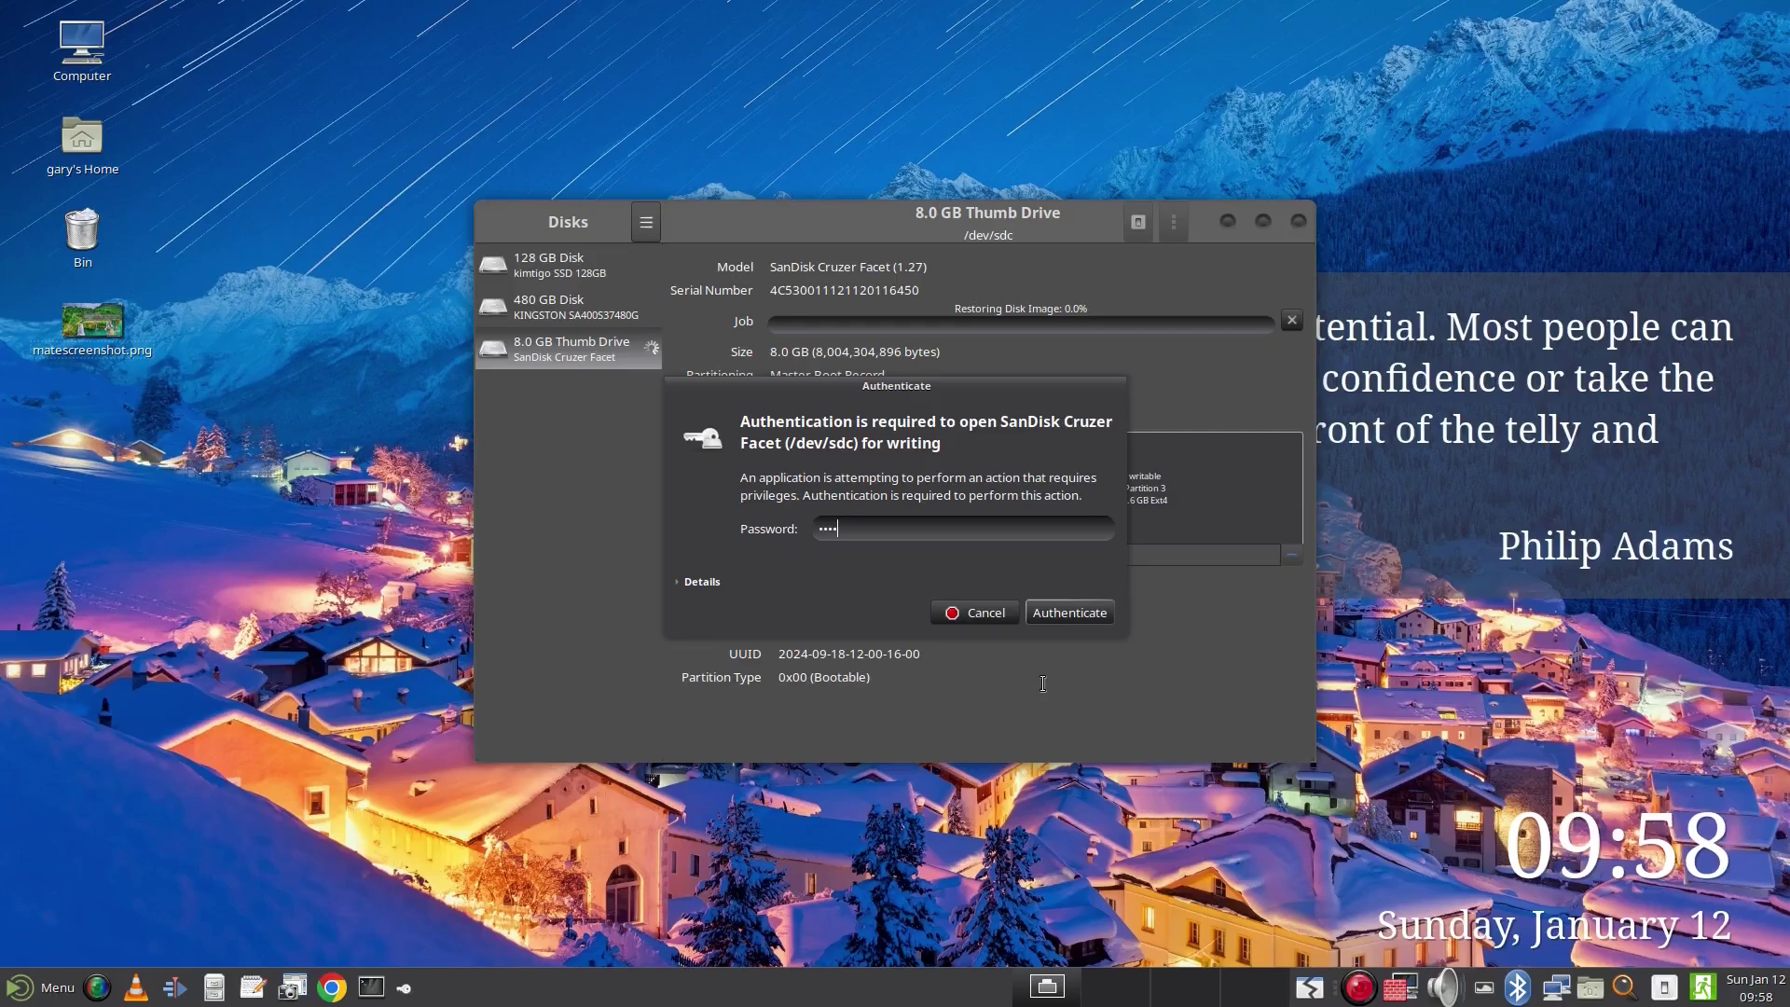
key("Return")
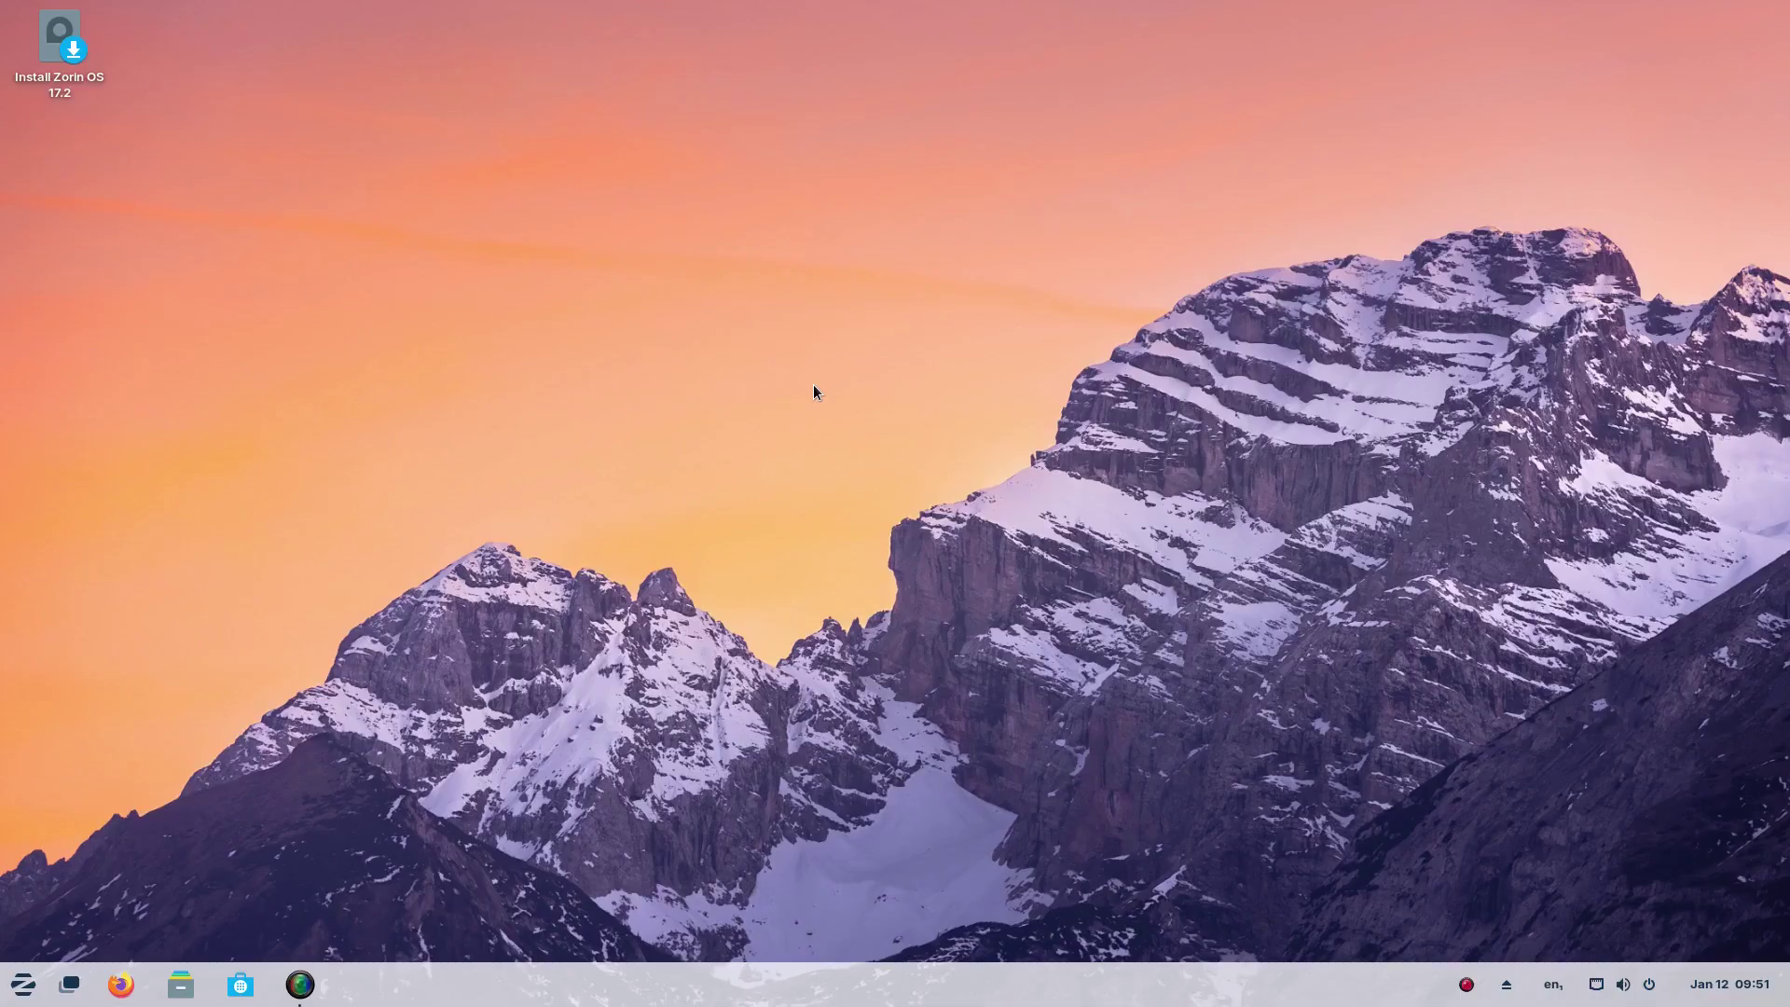
Open the Zorin application menu showing Accessories, Graphics, Internet, Office and System Tools.
left_click(24, 985)
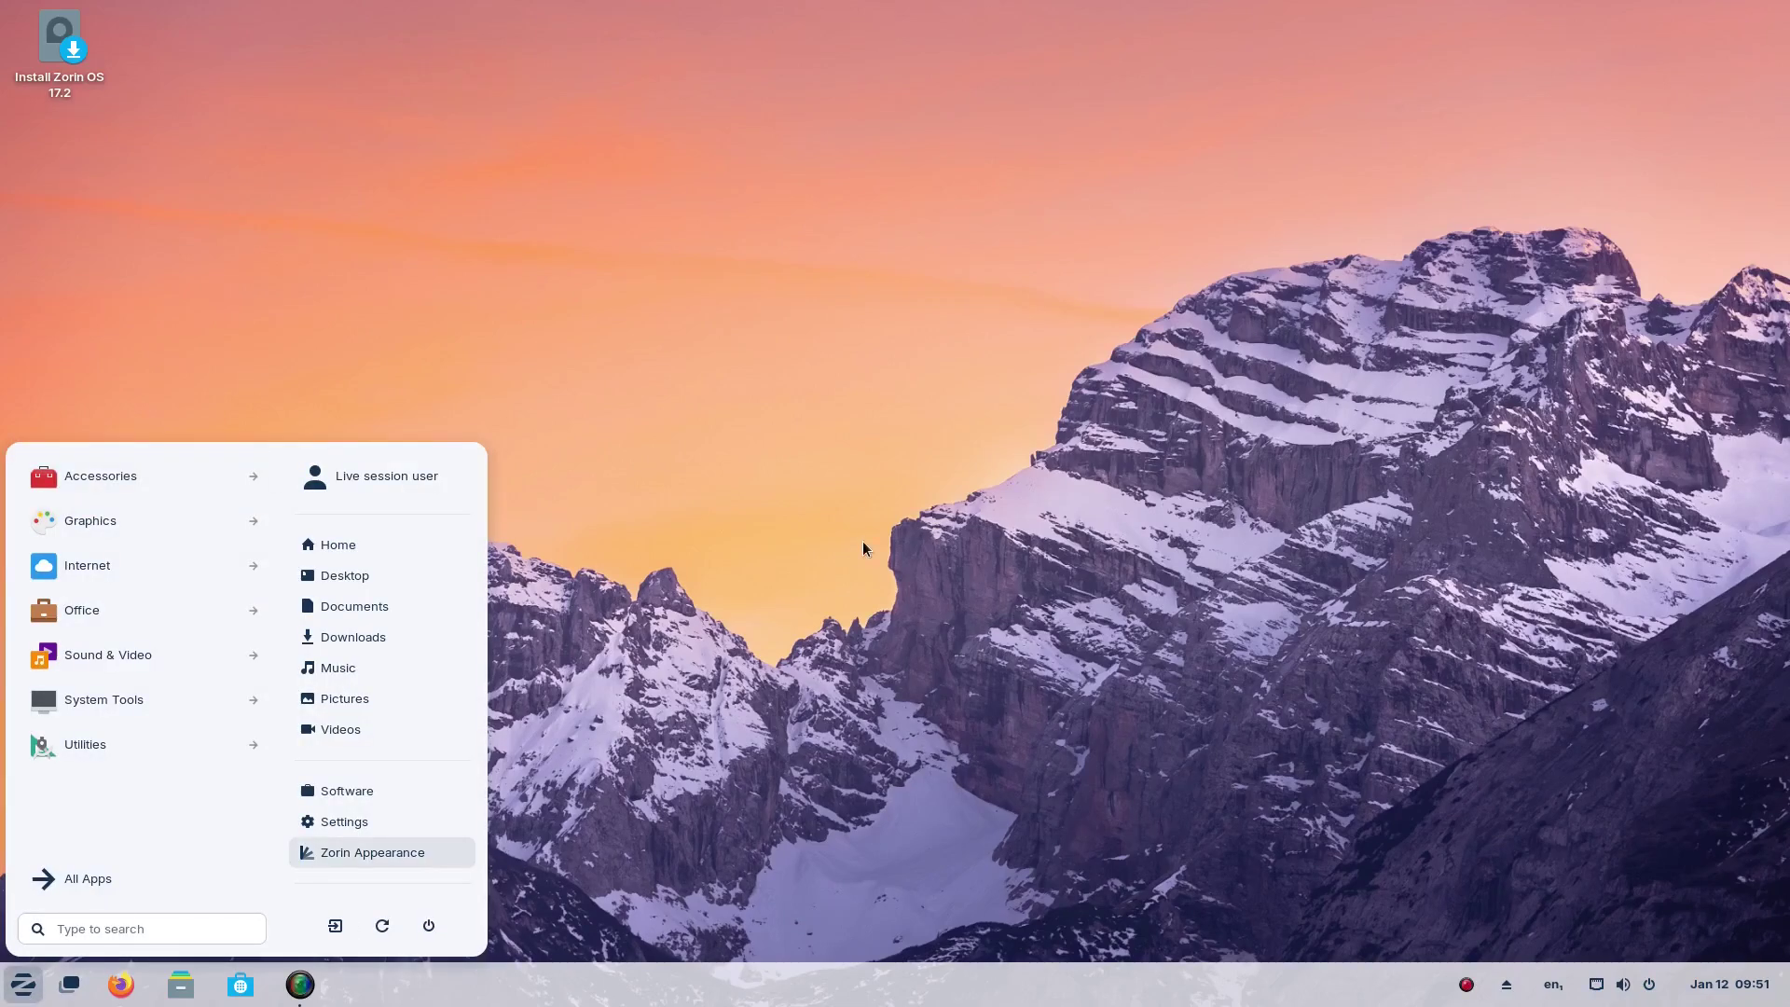